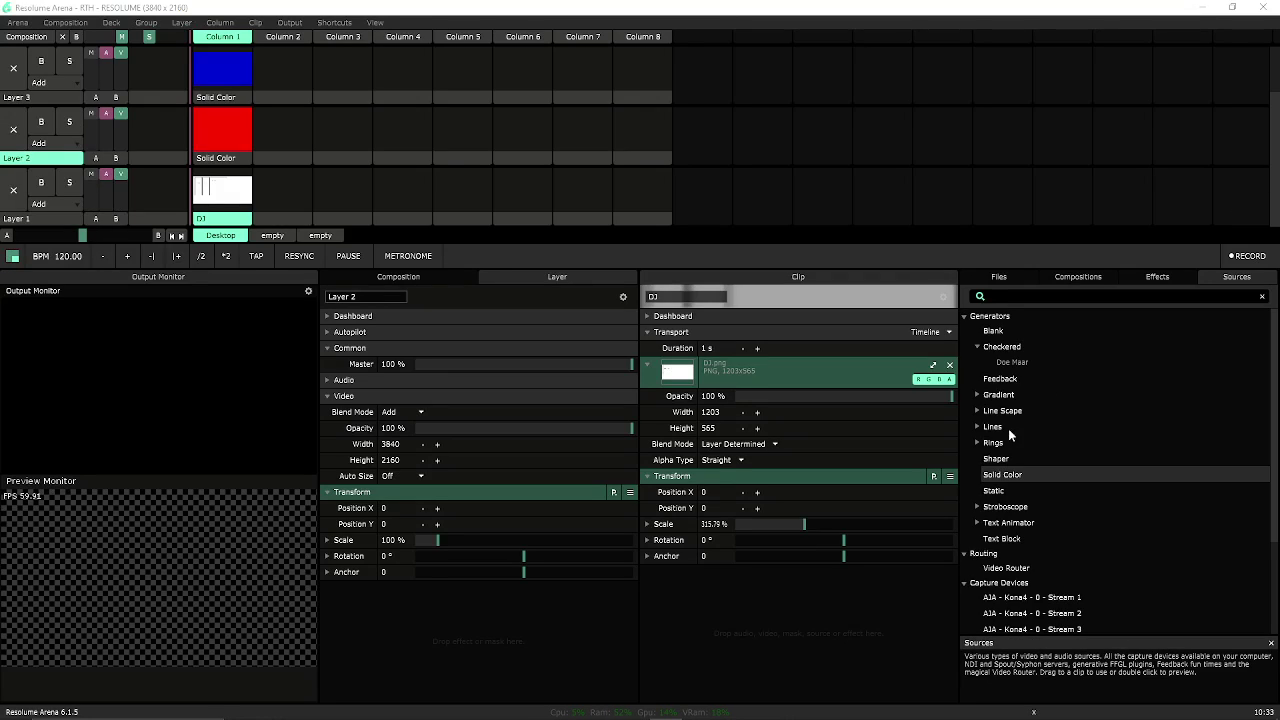
Step: Bring up Output > Advanced... to show the RTH LED WALL DJ screen and its three slices
left_click(297, 24)
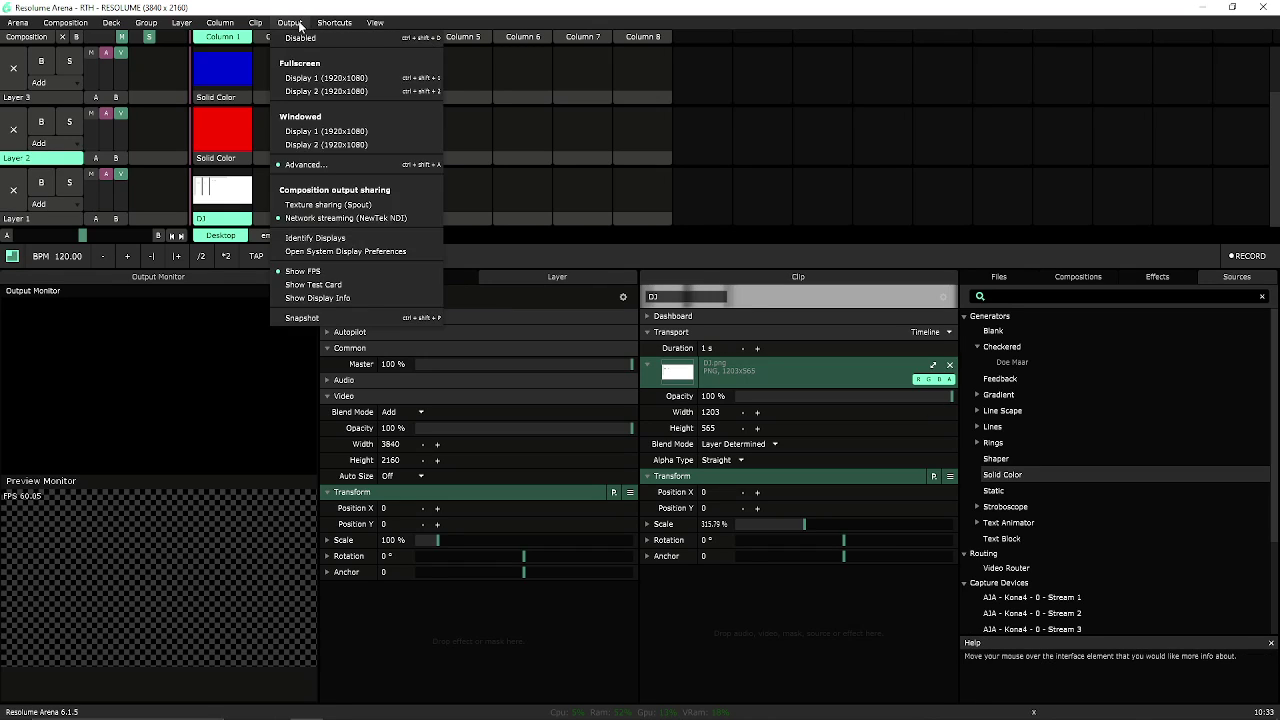
left_click(199, 8)
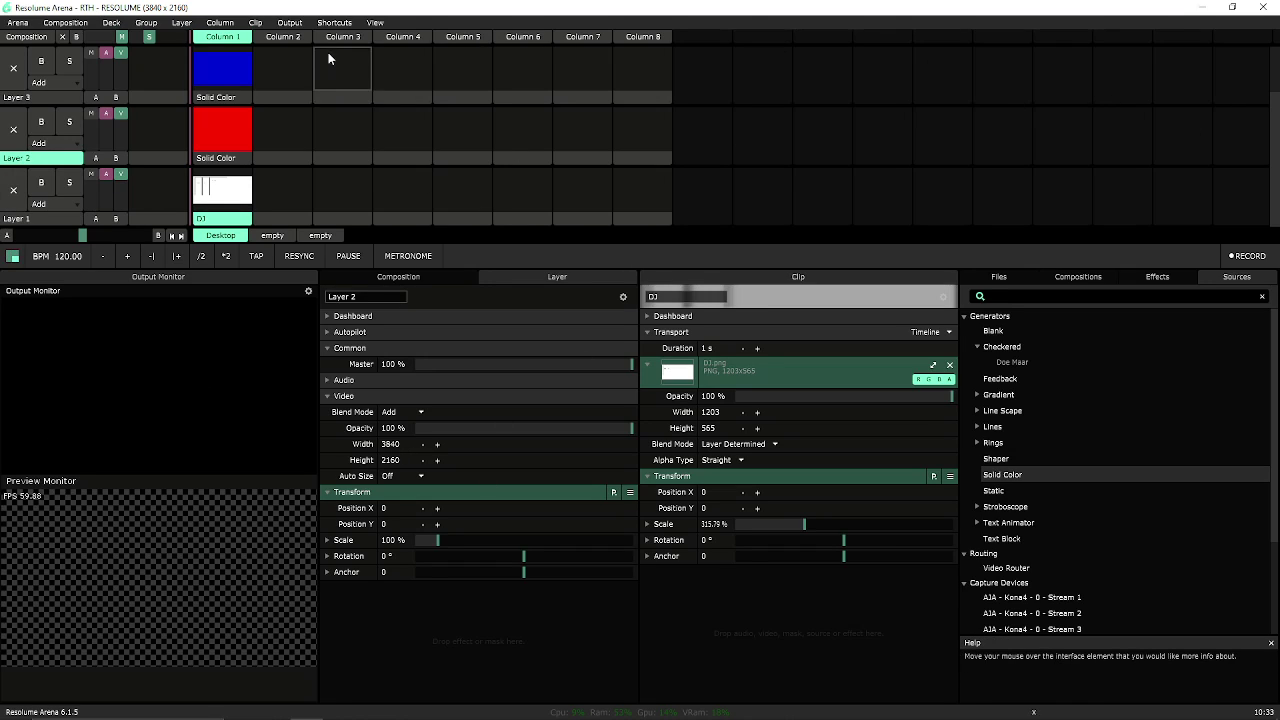
left_click(289, 22)
Step: Check which output devices the RTH LED WALL DJ screen can use
left_click(332, 163)
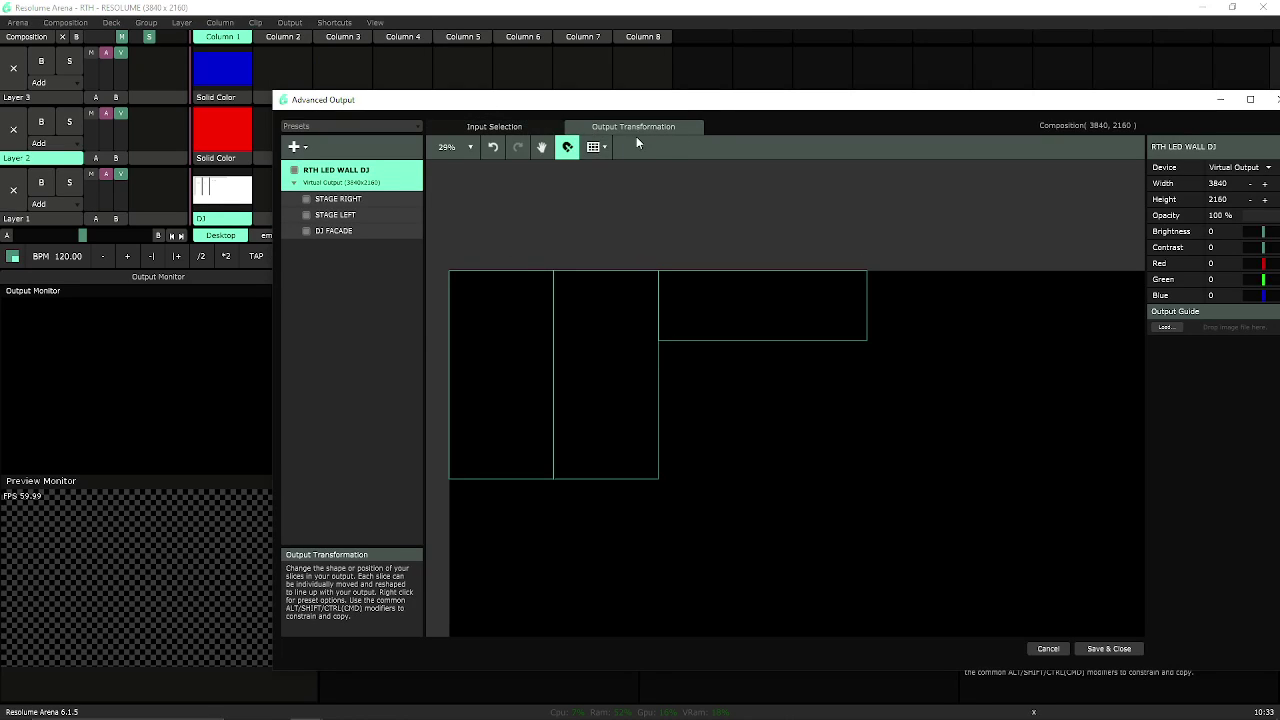
right_click(321, 187)
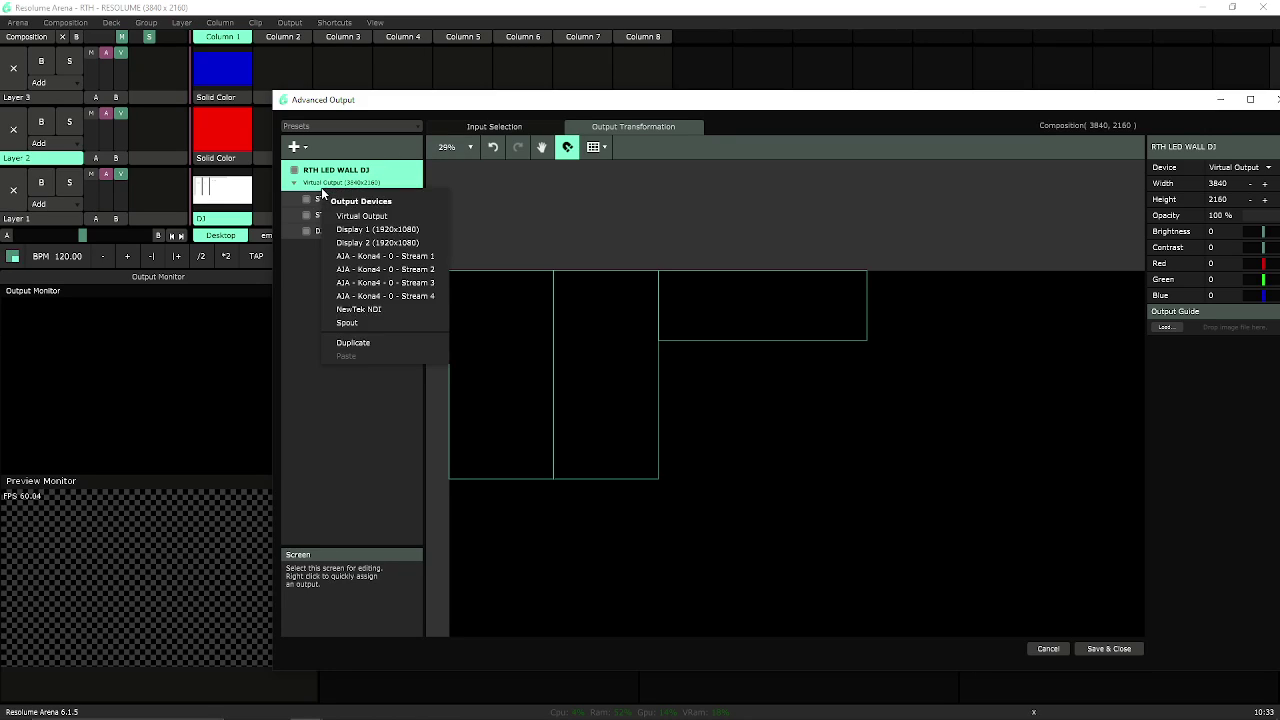
left_click(384, 145)
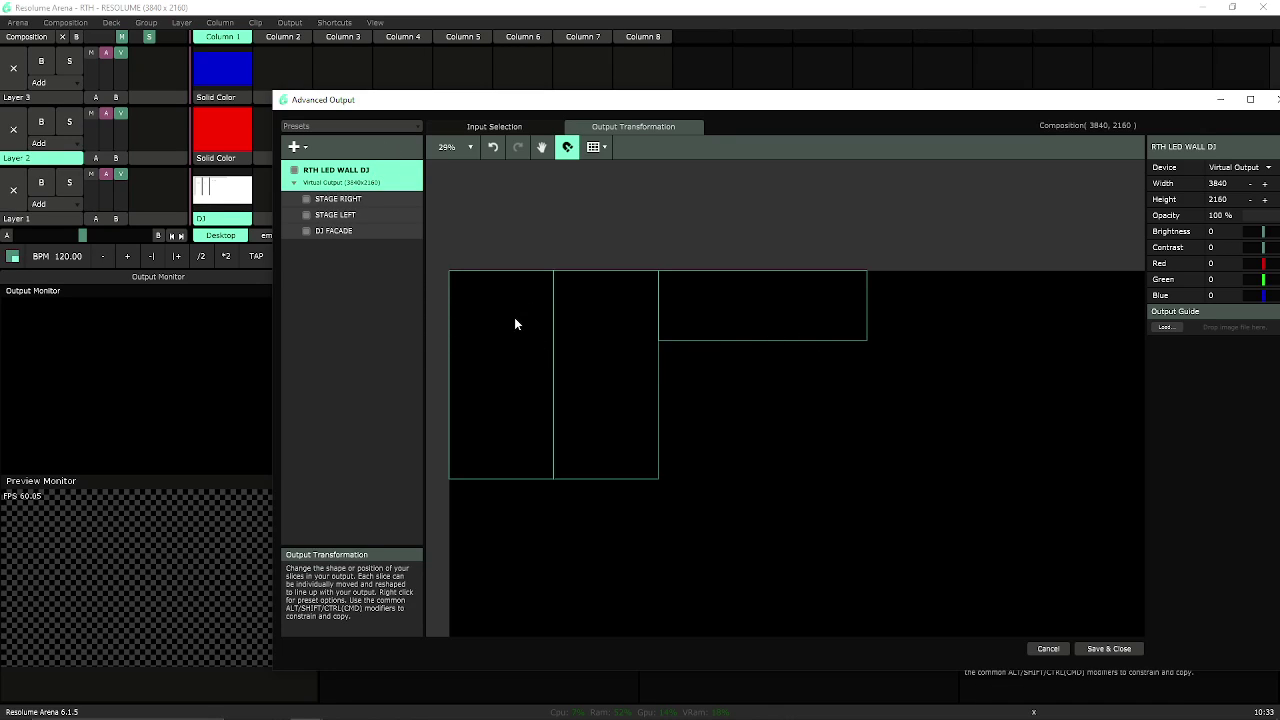
Step: Select STAGE RIGHT and DJ FACADE slices in turn, then shift the window up
left_click(469, 291)
left_click(617, 283)
left_click(858, 373)
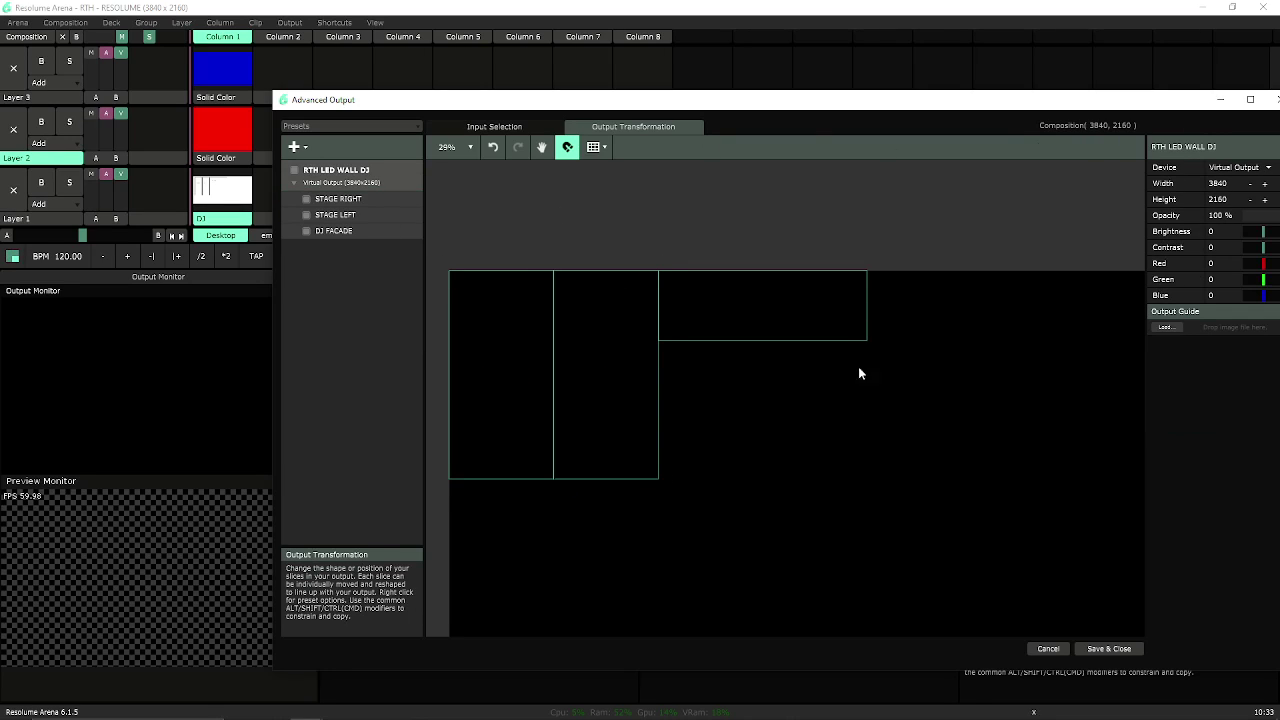
left_click(814, 331)
left_click(868, 340)
left_click_drag(786, 100, 780, 69)
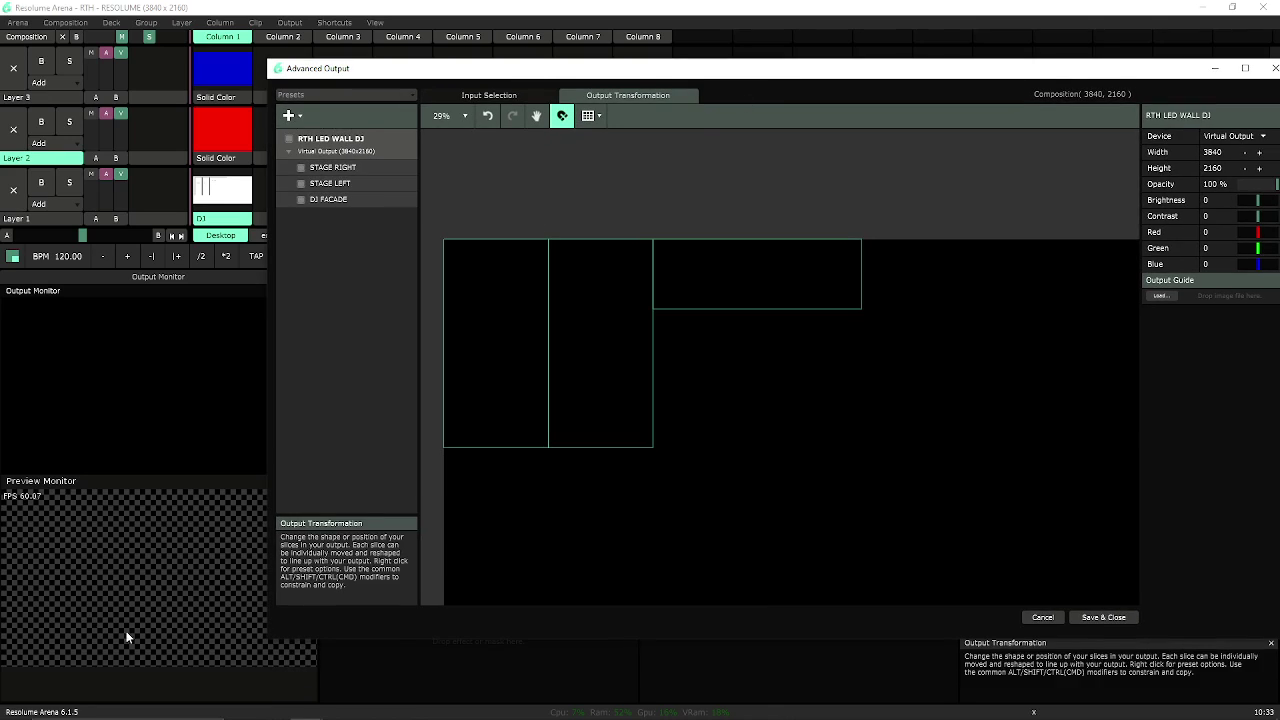
Step: Cycle through the STAGE LEFT, STAGE RIGHT and DJ FACADE slices to compare them
left_click(505, 347)
left_click(619, 318)
left_click(723, 281)
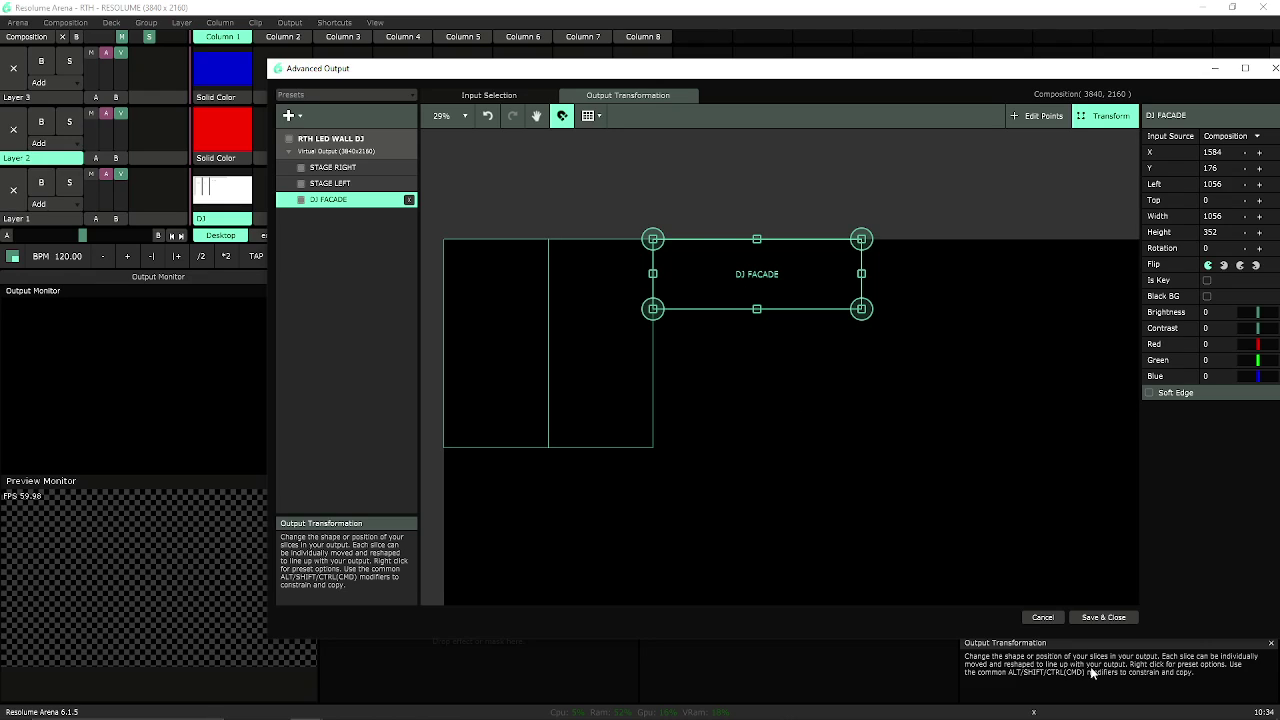
left_click(492, 328)
left_click(580, 286)
left_click(712, 258)
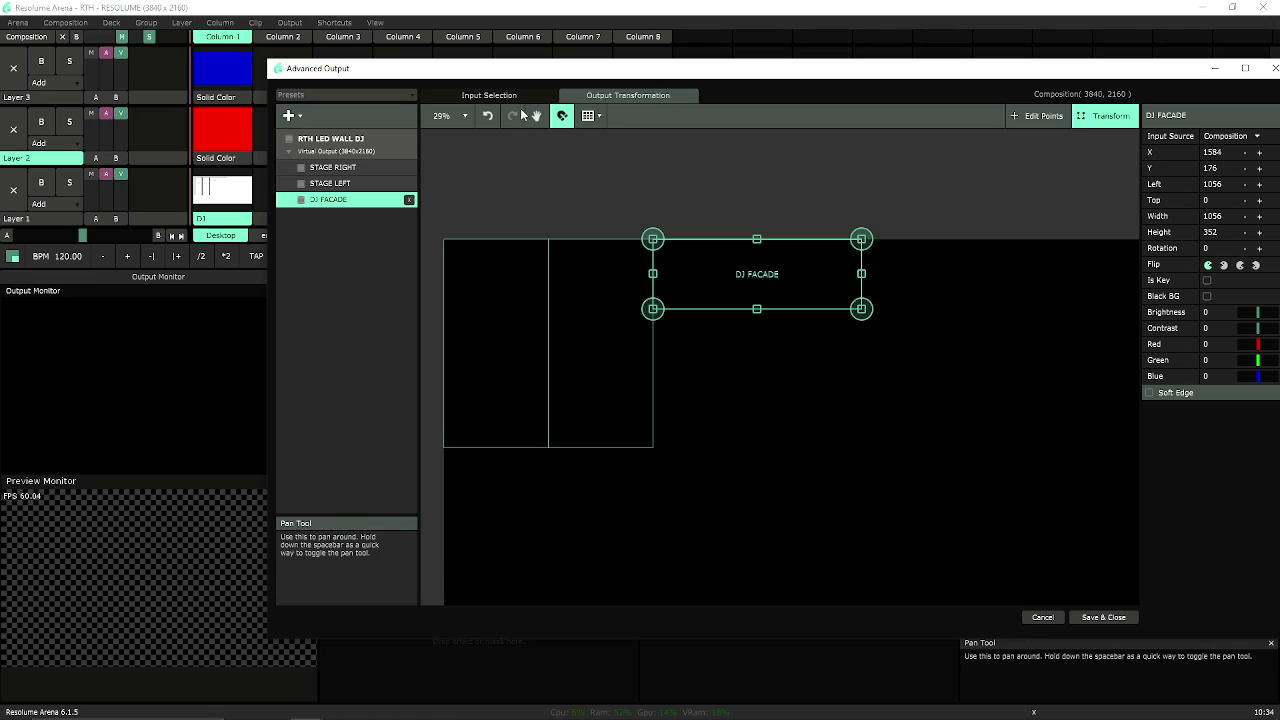
left_click(503, 323)
left_click(597, 317)
left_click(731, 310)
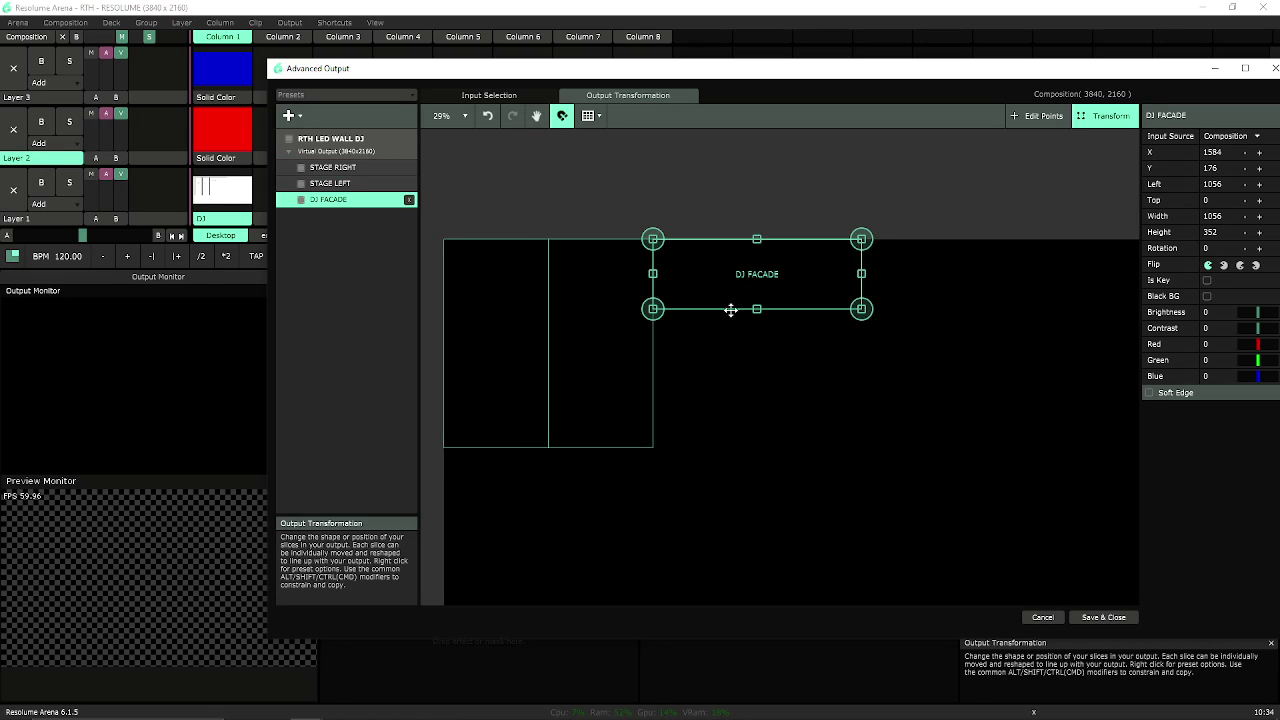
left_click(542, 368)
left_click(603, 321)
left_click(708, 270)
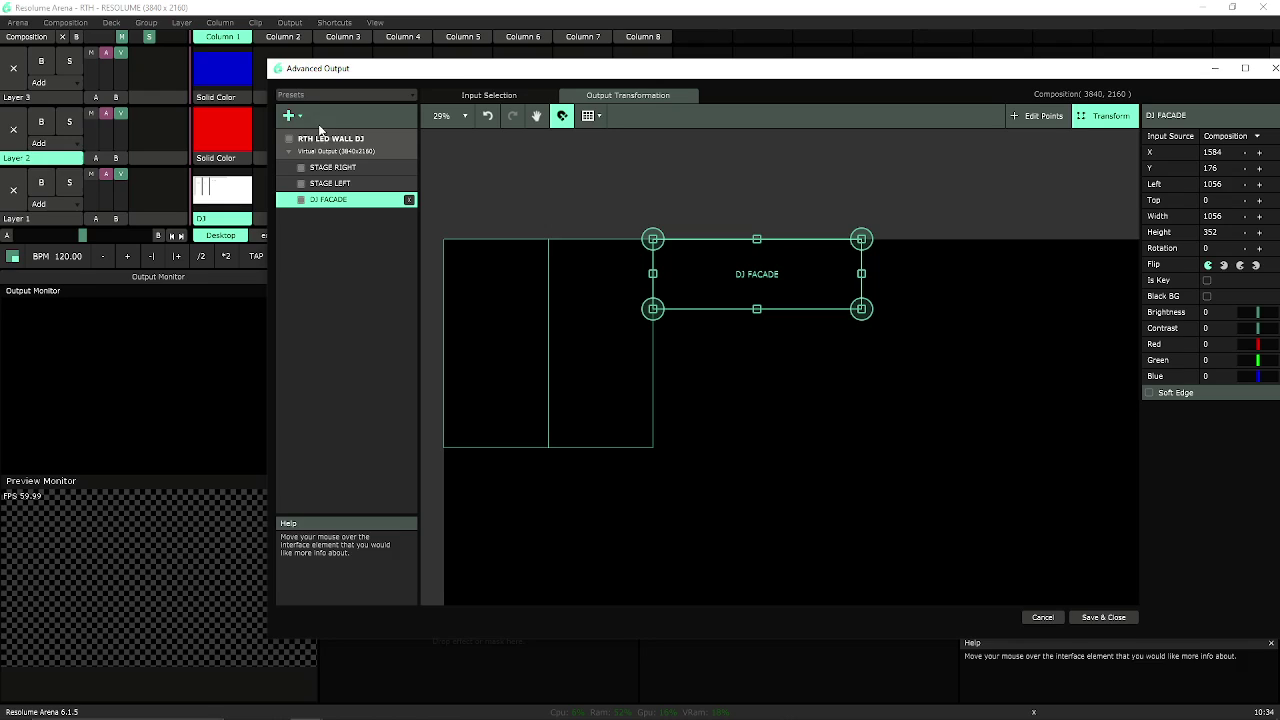
Step: Save the output setup and launch the red, blue and green clips on Layers 2–4
left_click(1104, 617)
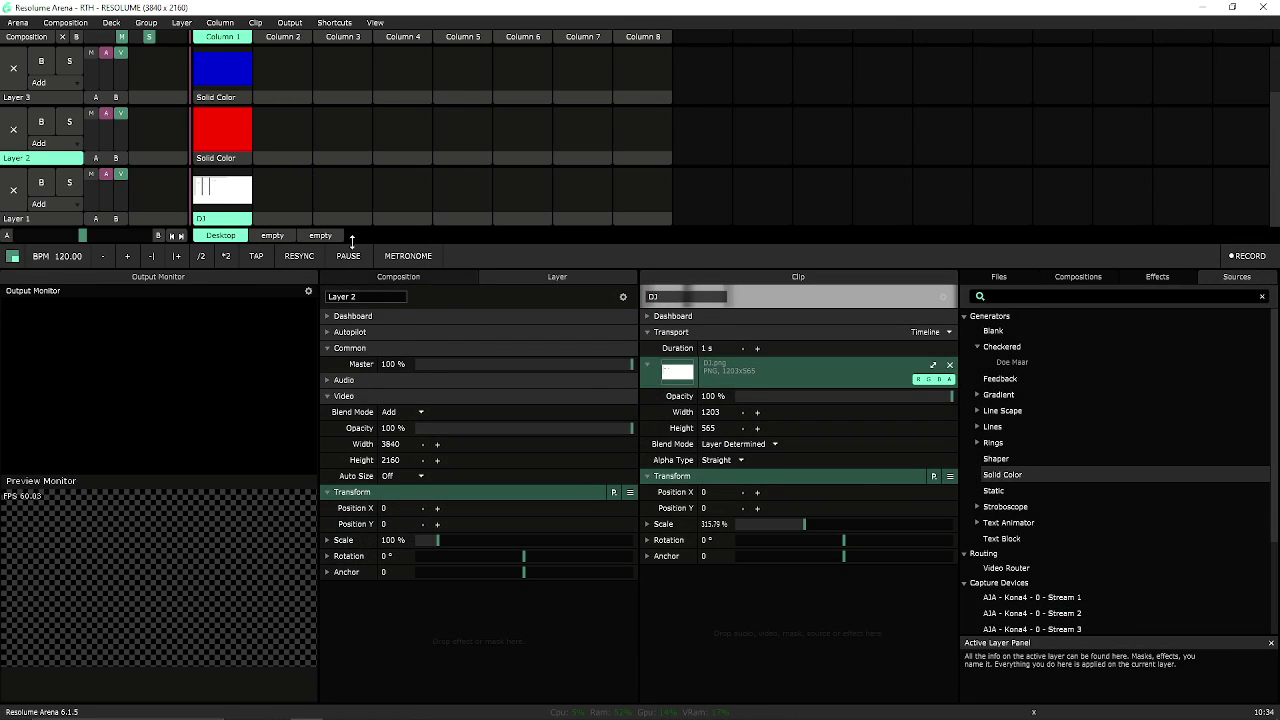
scroll(282, 197, "up", 2)
left_click(238, 206)
left_click(213, 136)
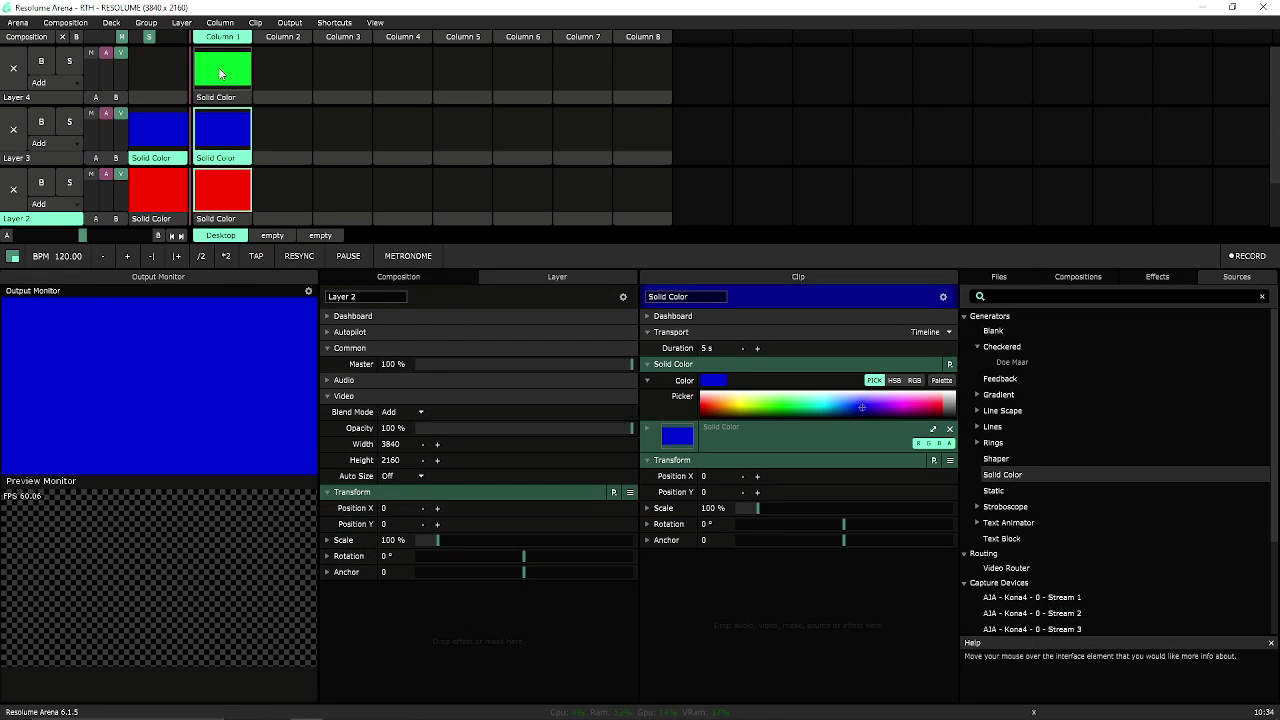
left_click(214, 72)
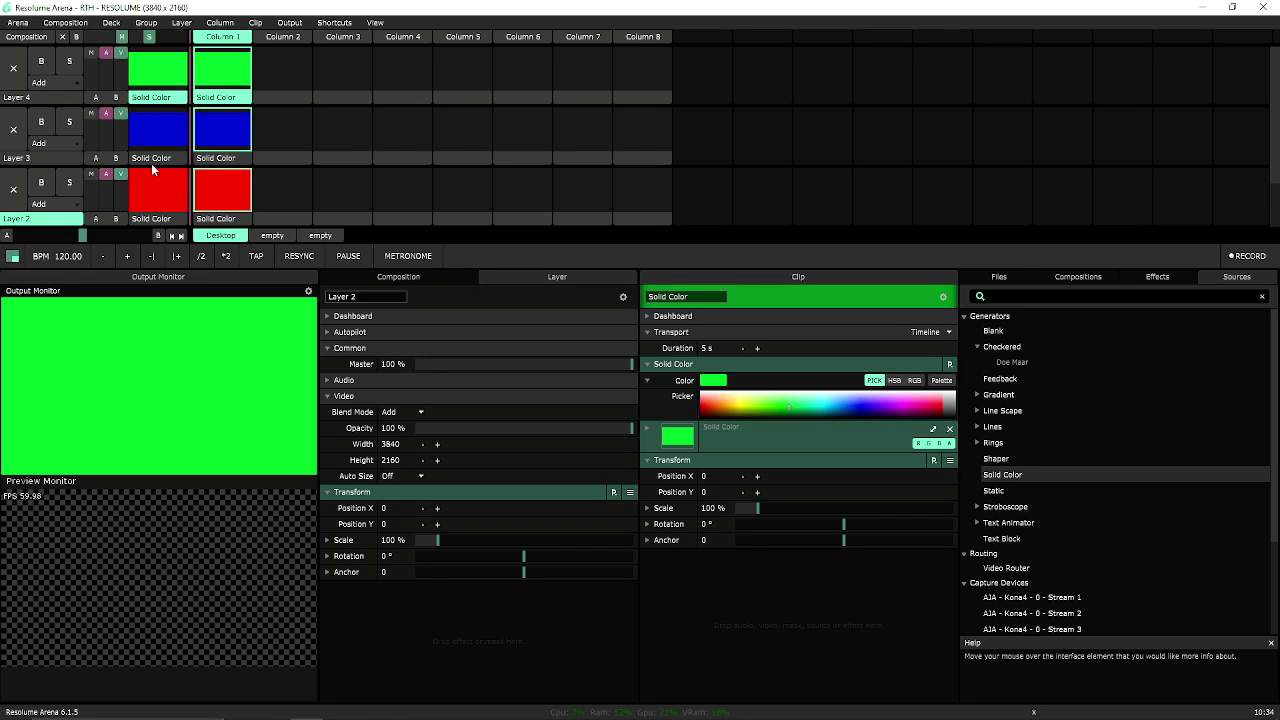
Step: Stop all three colour clips, relaunch them, then reopen the Output menu
left_click(346, 66)
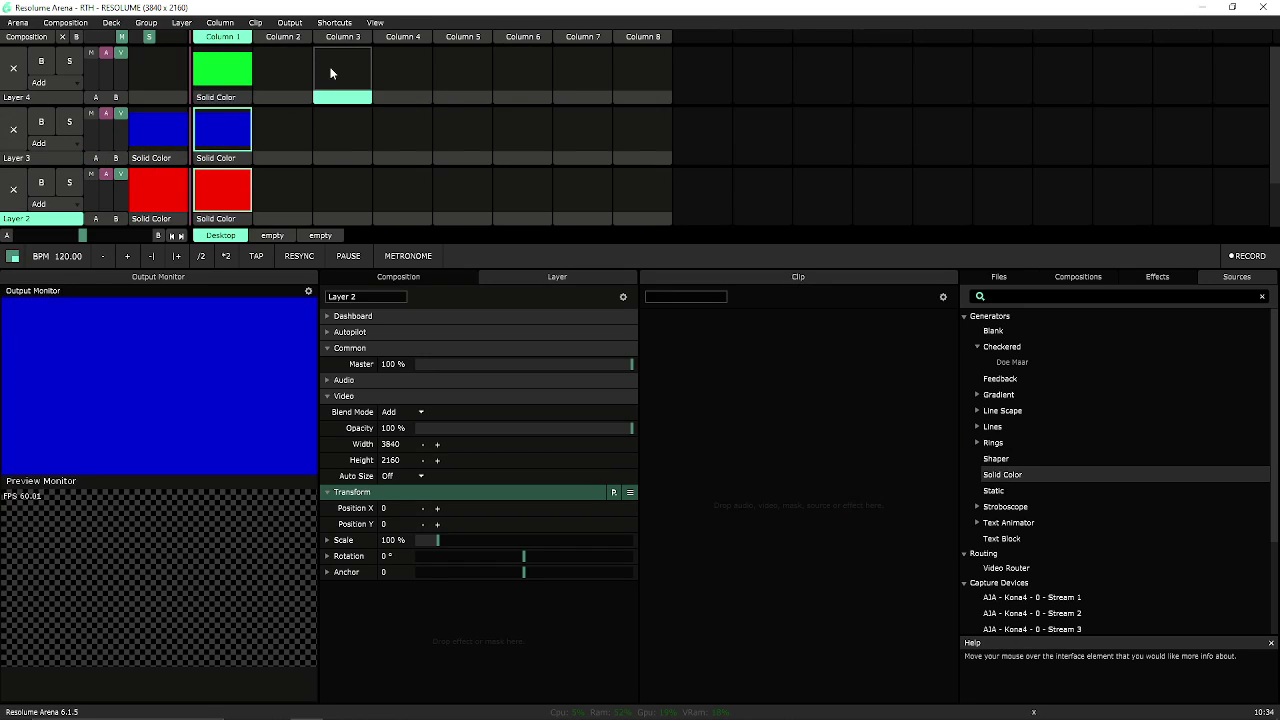
left_click(342, 132)
left_click(344, 191)
left_click(219, 207)
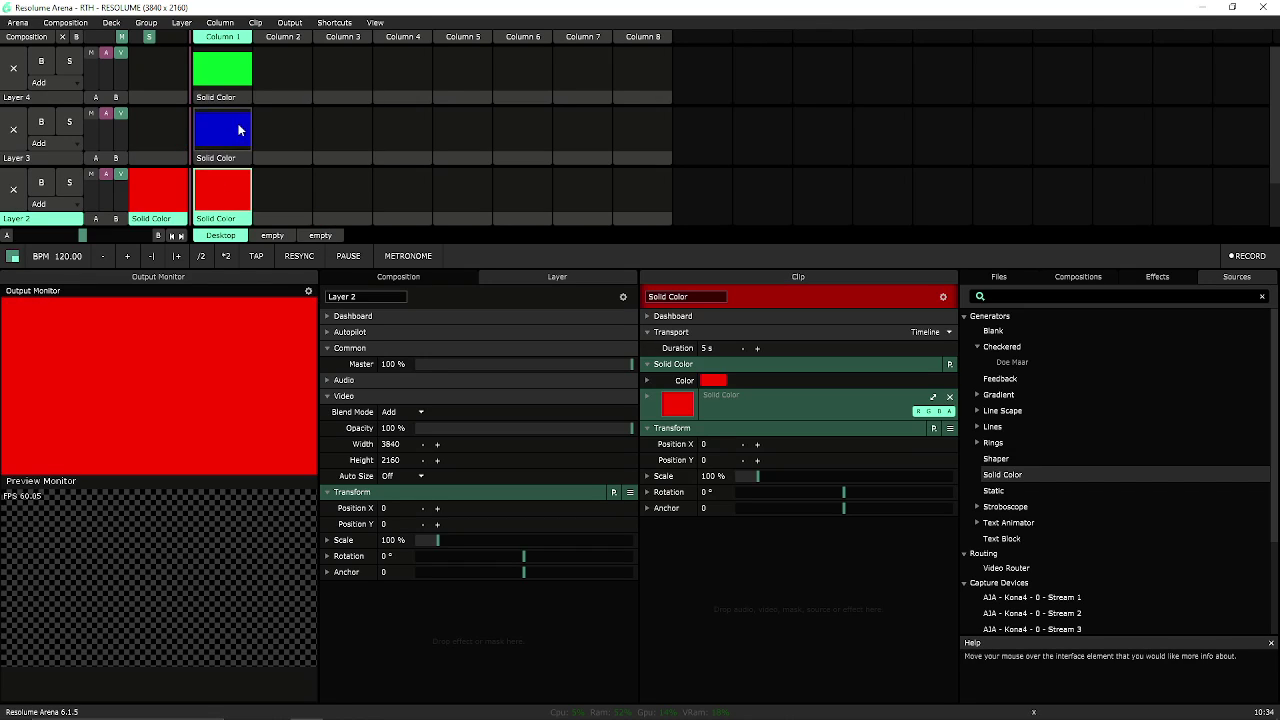
left_click(237, 129)
left_click(222, 68)
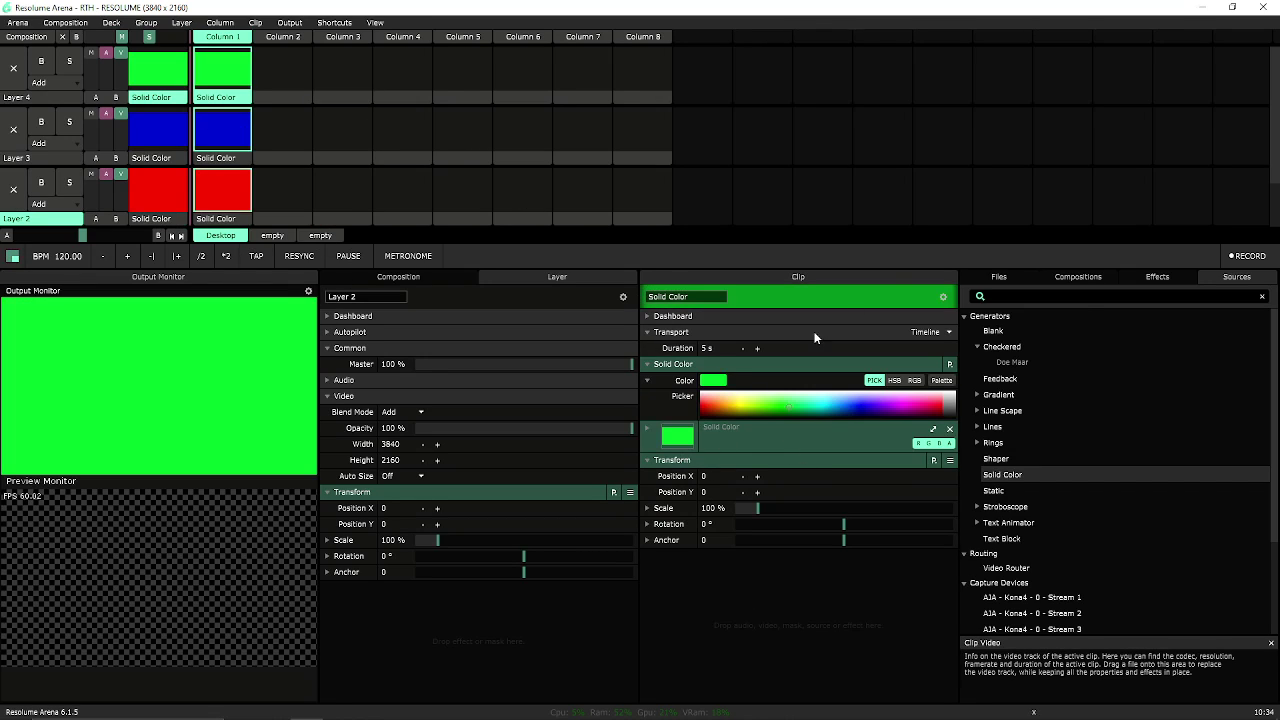
scroll(89, 202, "down", 1)
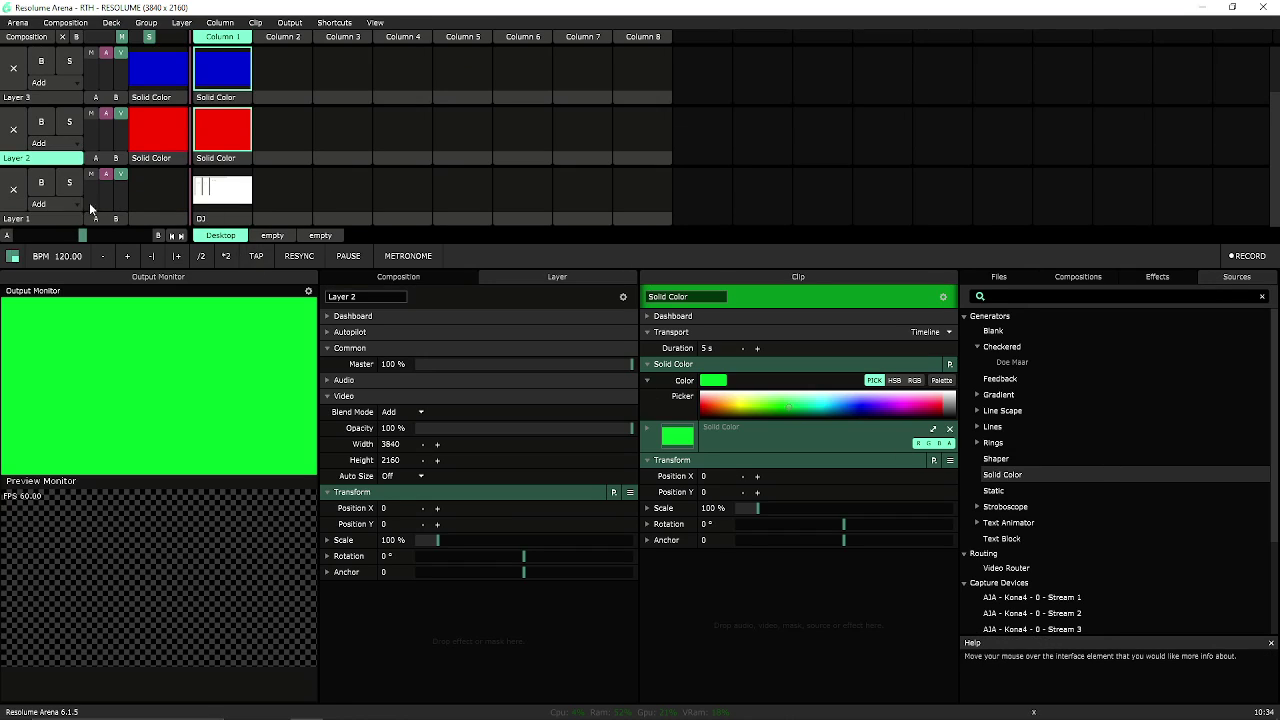
scroll(205, 121, "up", 1)
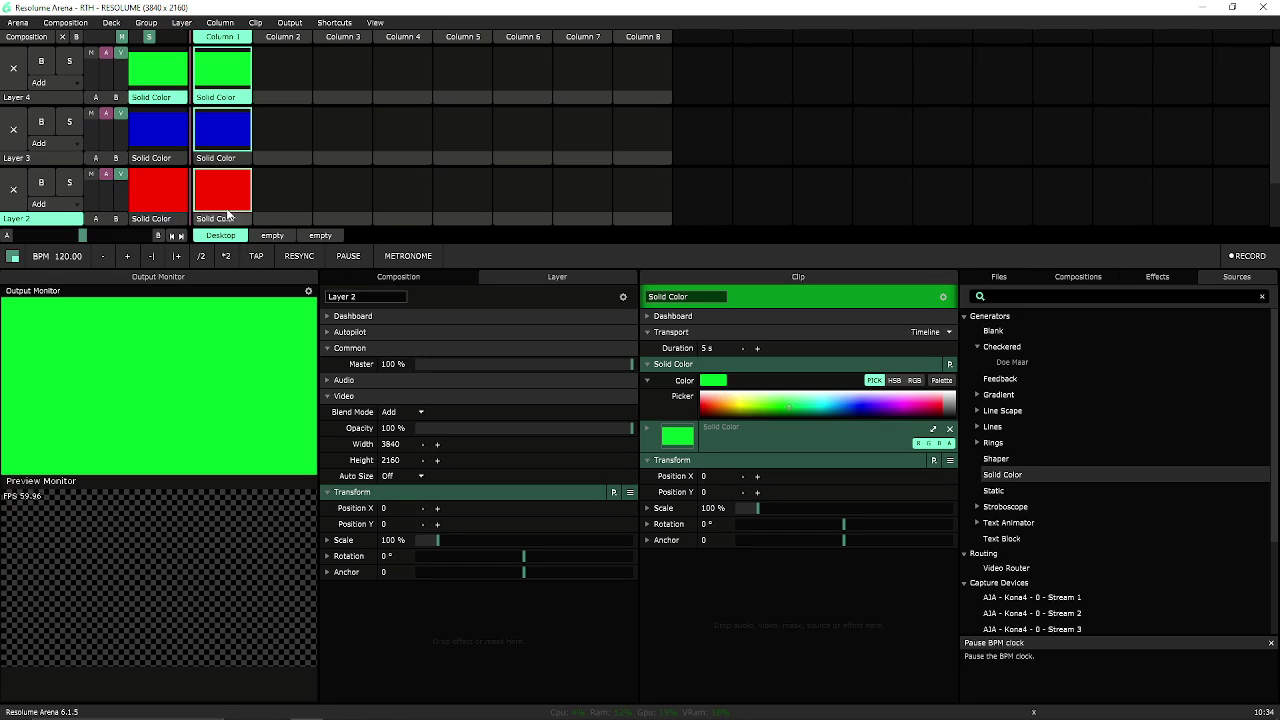
left_click(290, 22)
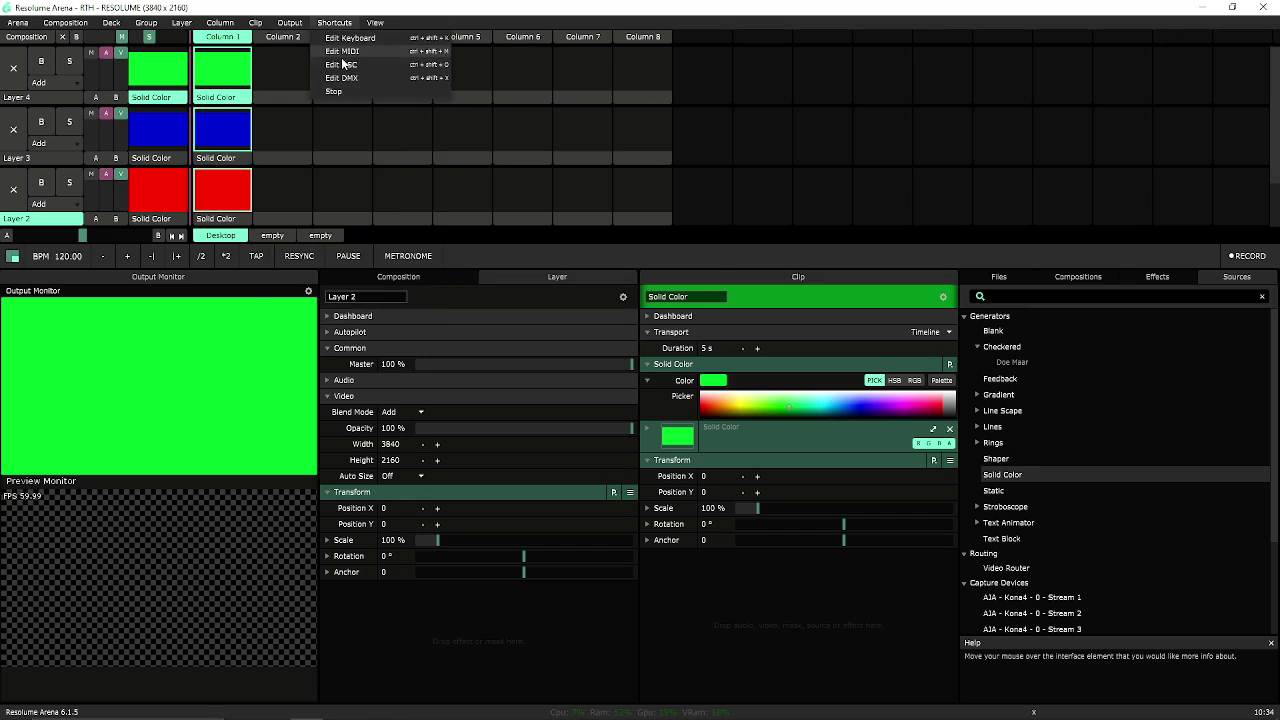
Step: Show the Input Selection tab and clear Layers 4, 3 and 2
left_click(305, 164)
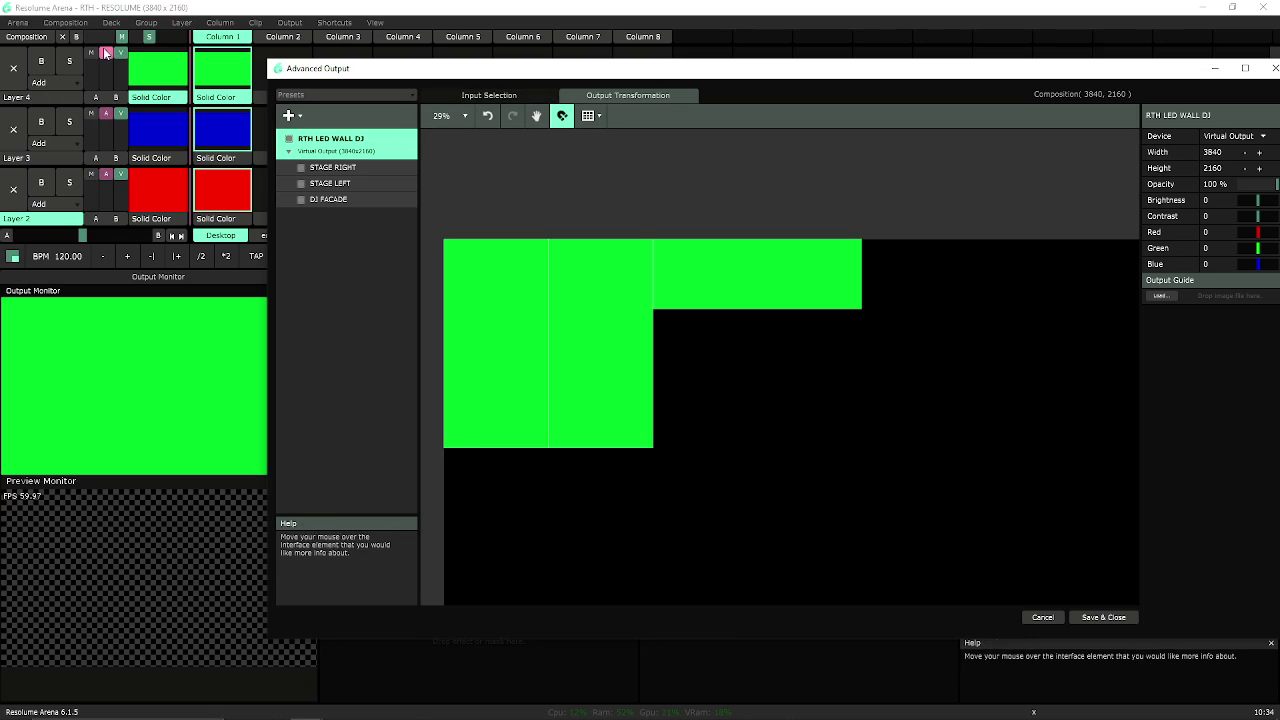
left_click(486, 95)
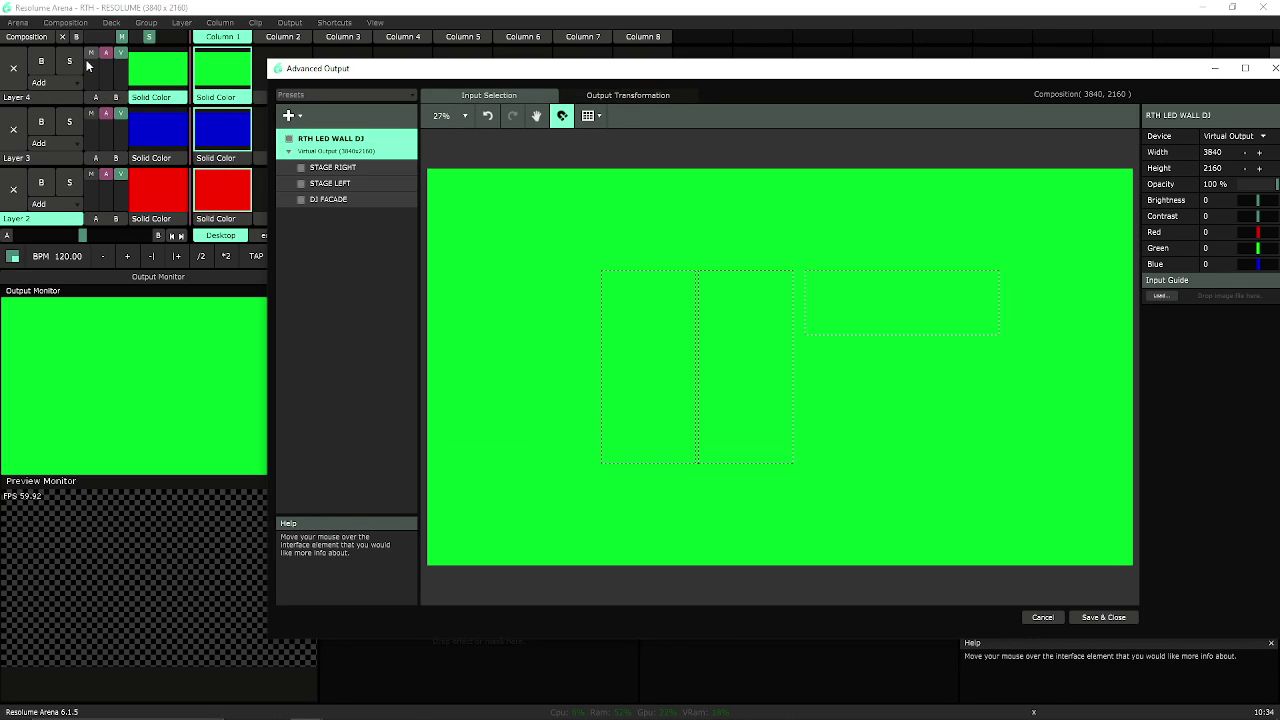
left_click(14, 69)
left_click(14, 129)
left_click(14, 189)
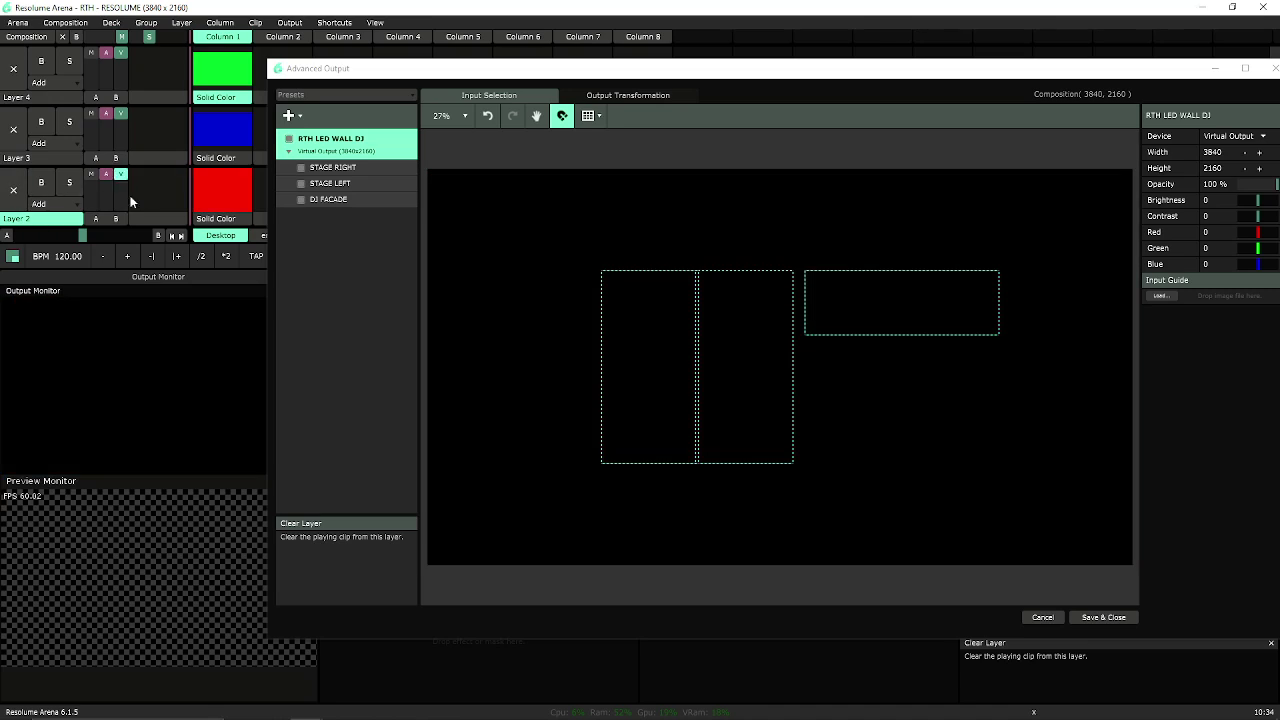
Step: Relaunch the red, blue and green Column 1 clips on Layers 2, 3 and 4
left_click(201, 191)
left_click(216, 129)
left_click(221, 71)
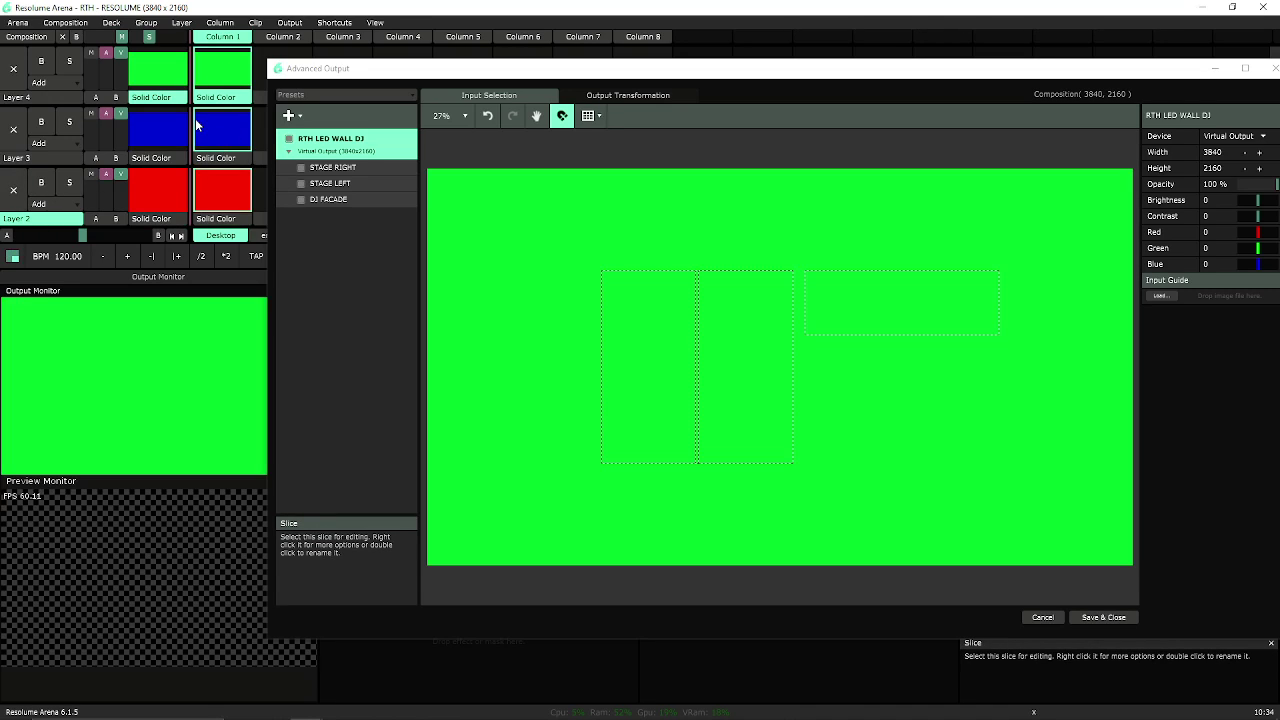
Step: Rename Layer 2 to DJ FACADE and Layer 3 to STAGE LEFT
right_click(38, 221)
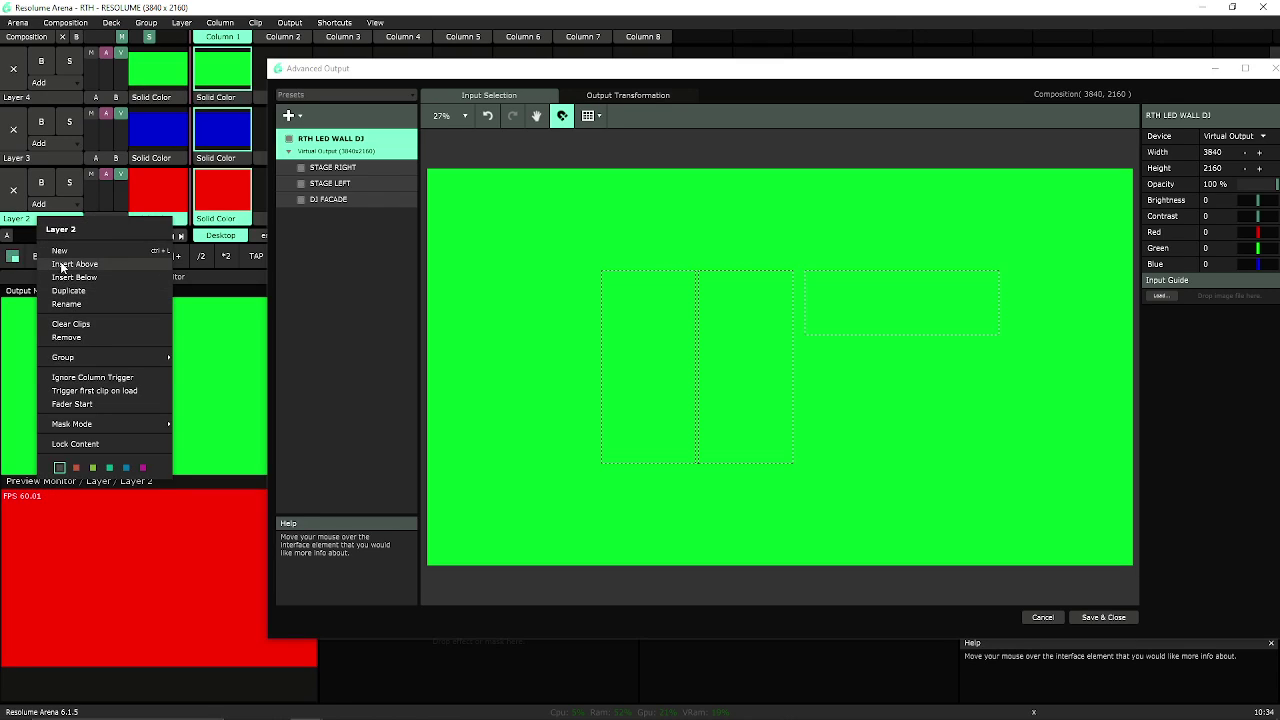
left_click(29, 228)
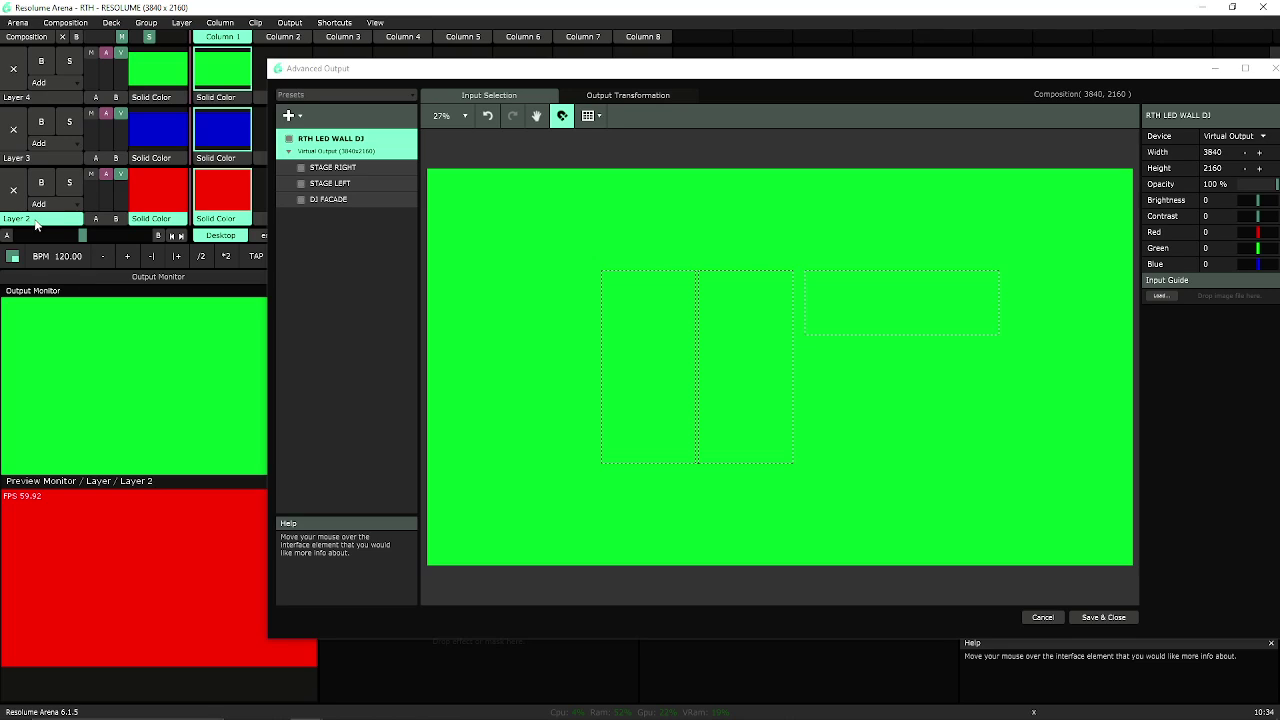
right_click(36, 224)
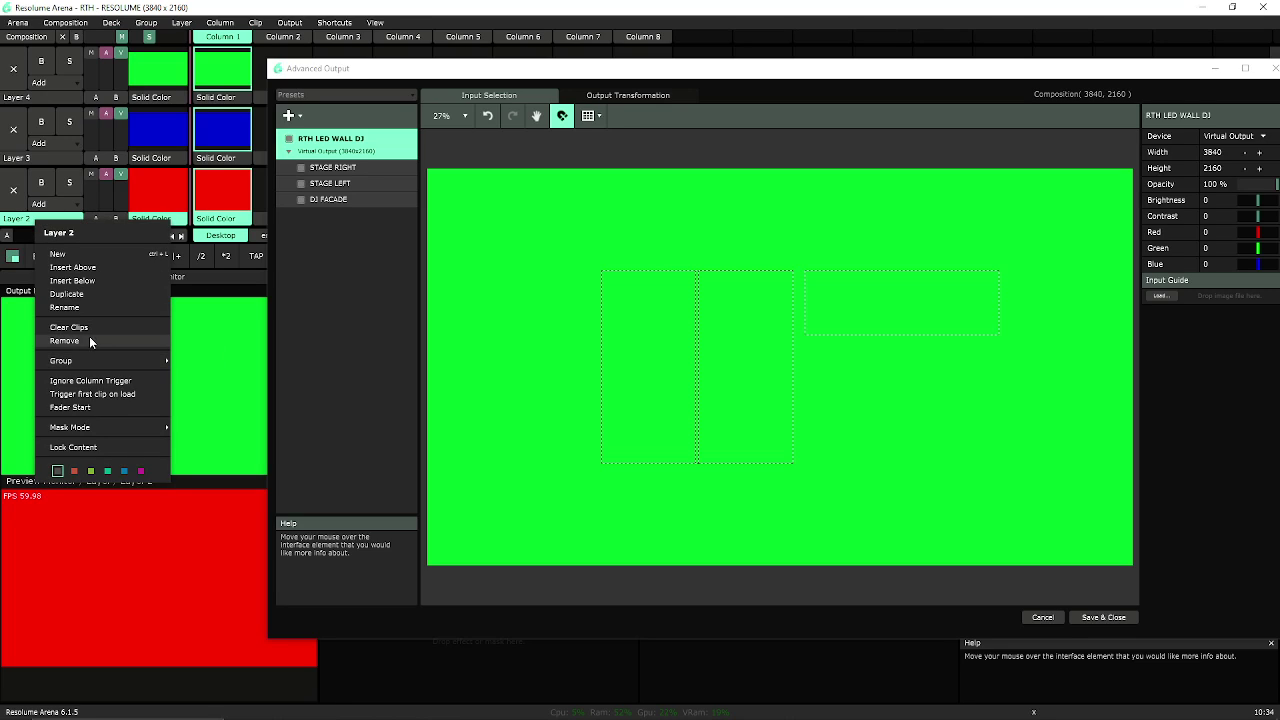
left_click(88, 308)
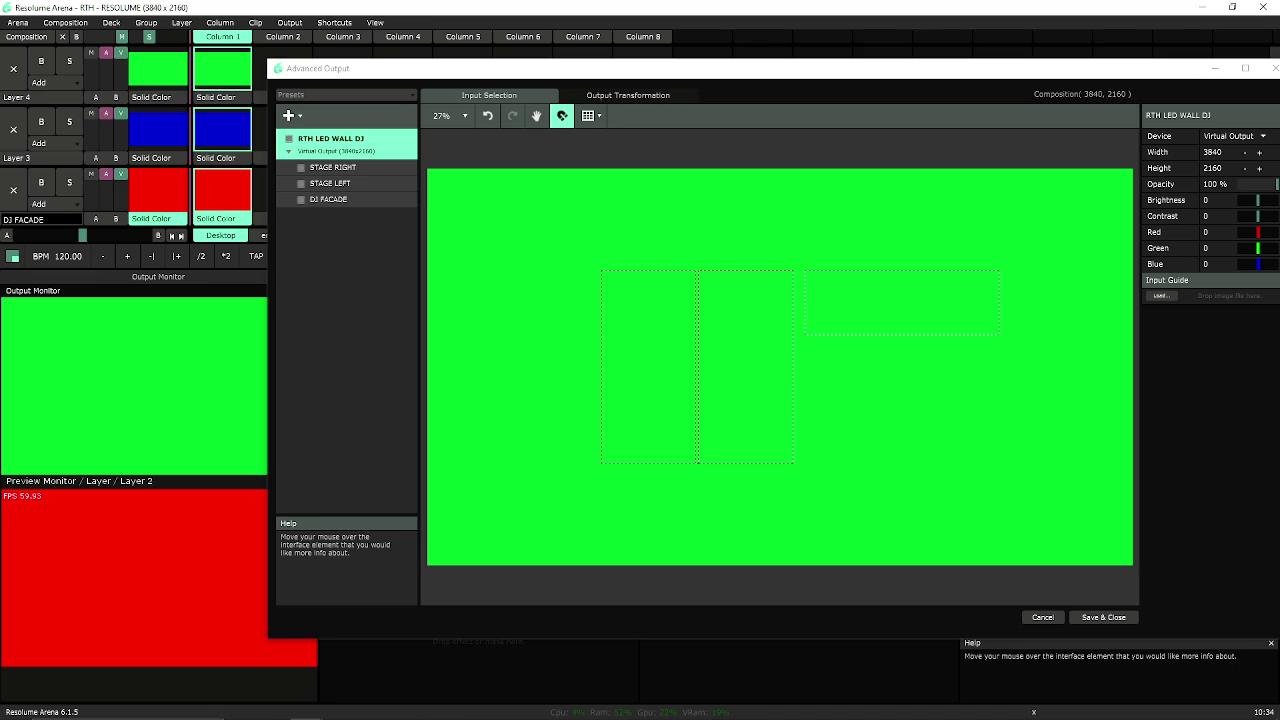
right_click(36, 160)
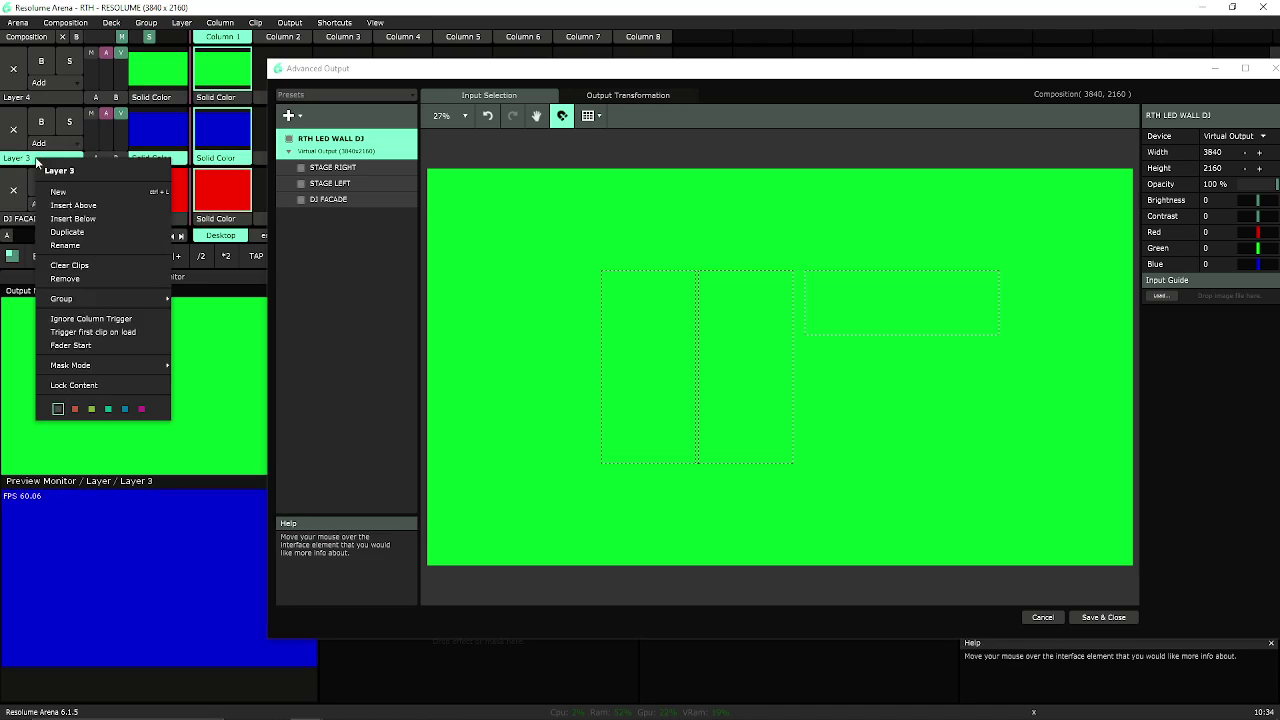
left_click(68, 246)
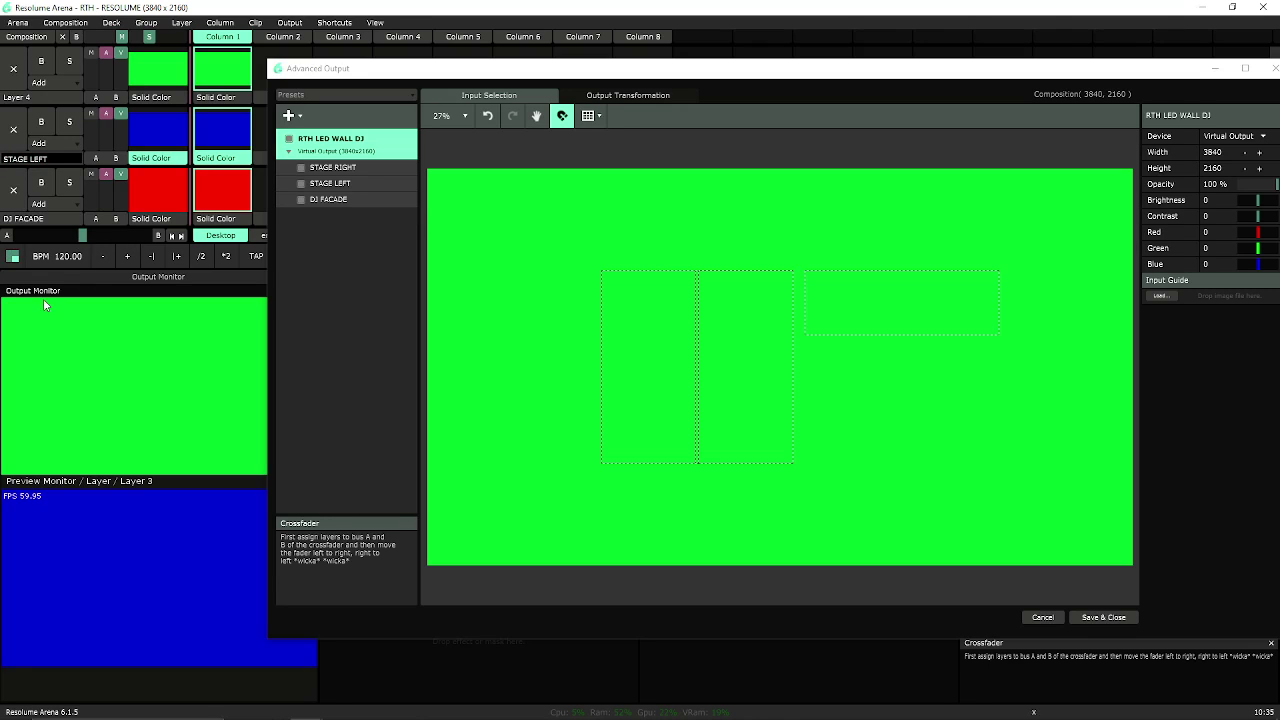
Step: Rename Layer 4 to 'STAGE RIGHT'
right_click(20, 97)
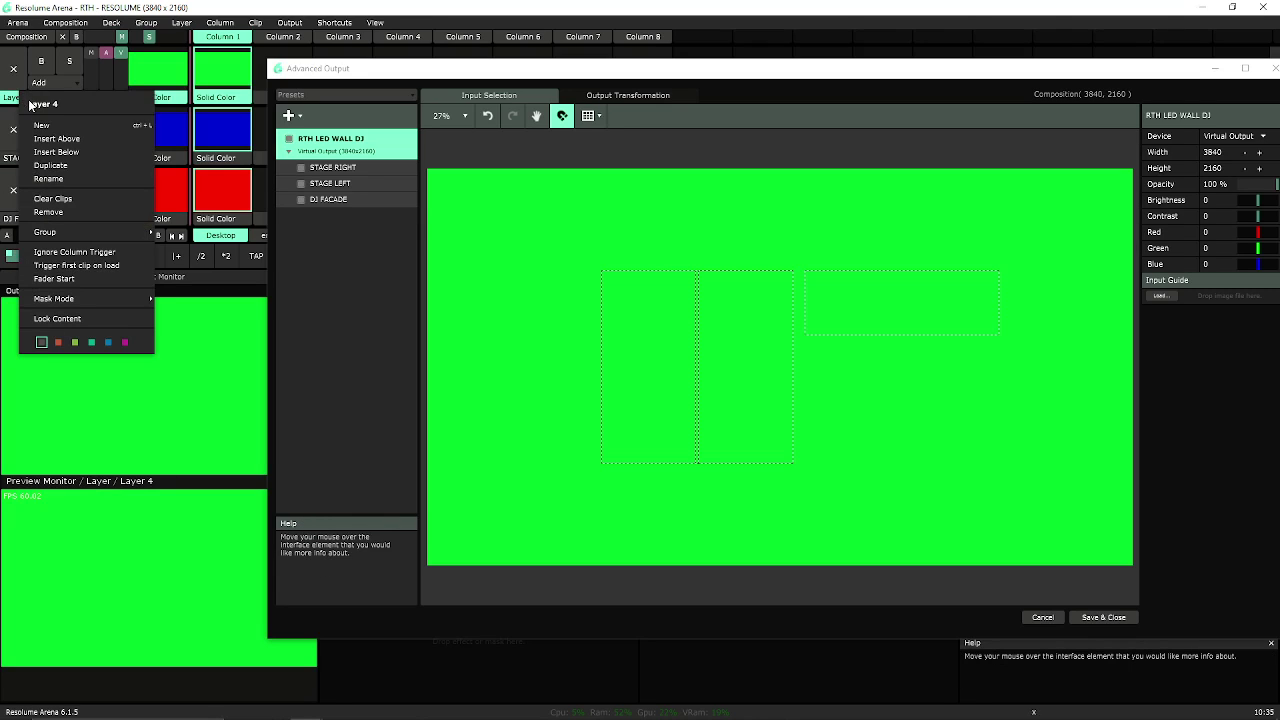
left_click(58, 177)
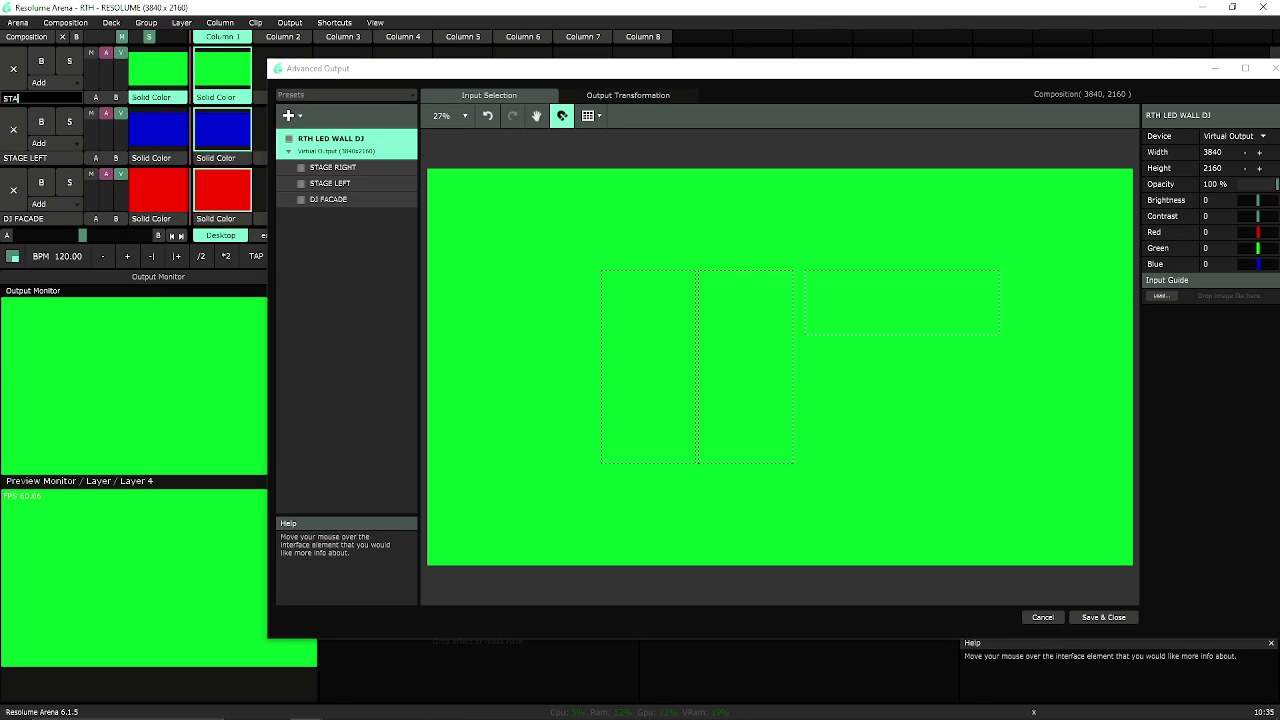
type("STAGE RIGHT")
key("Return")
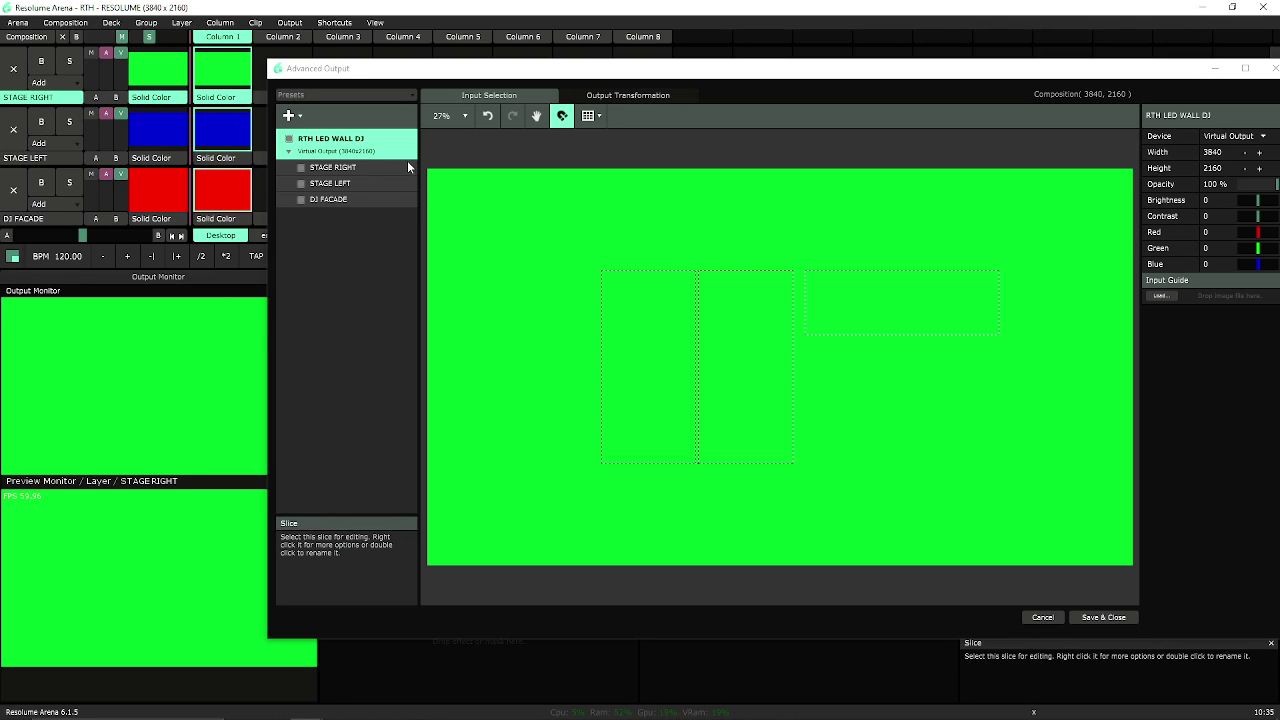
Step: Centre the DJ FACADE slice at X 1920, Y 1080 on the canvas
left_click(368, 199)
left_click_drag(866, 305, 753, 360)
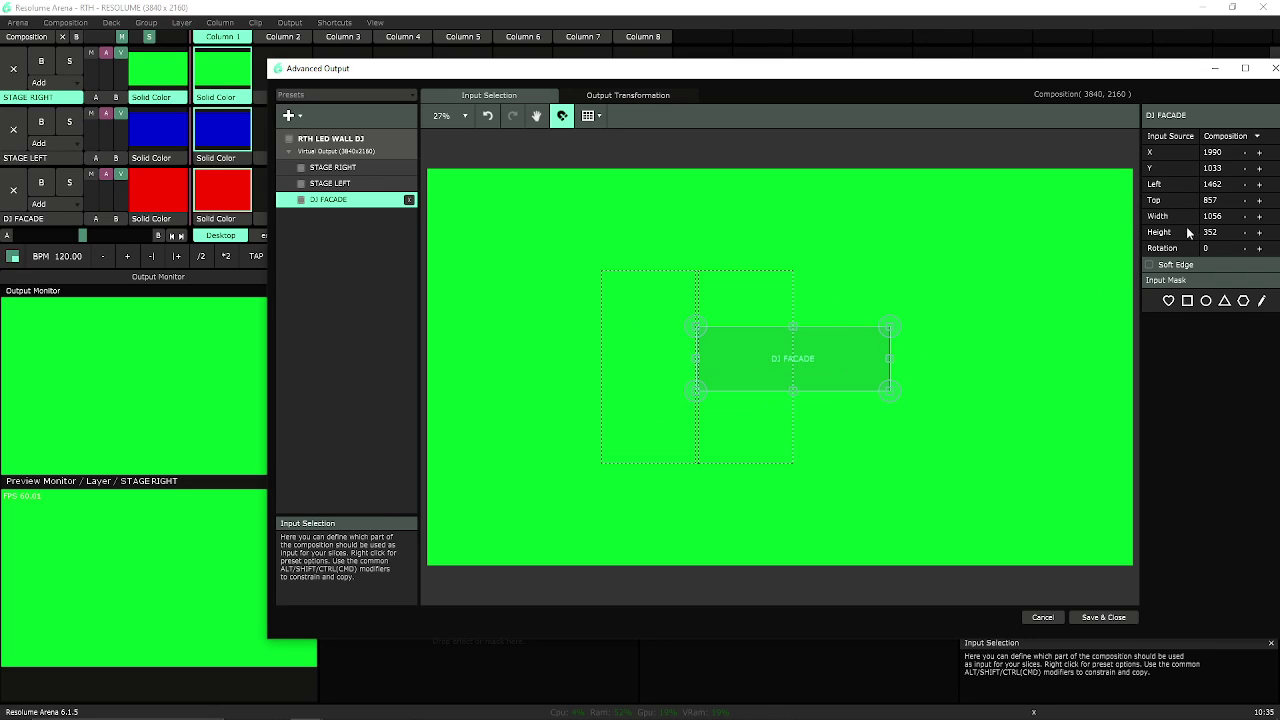
right_click(1246, 152)
right_click(1246, 168)
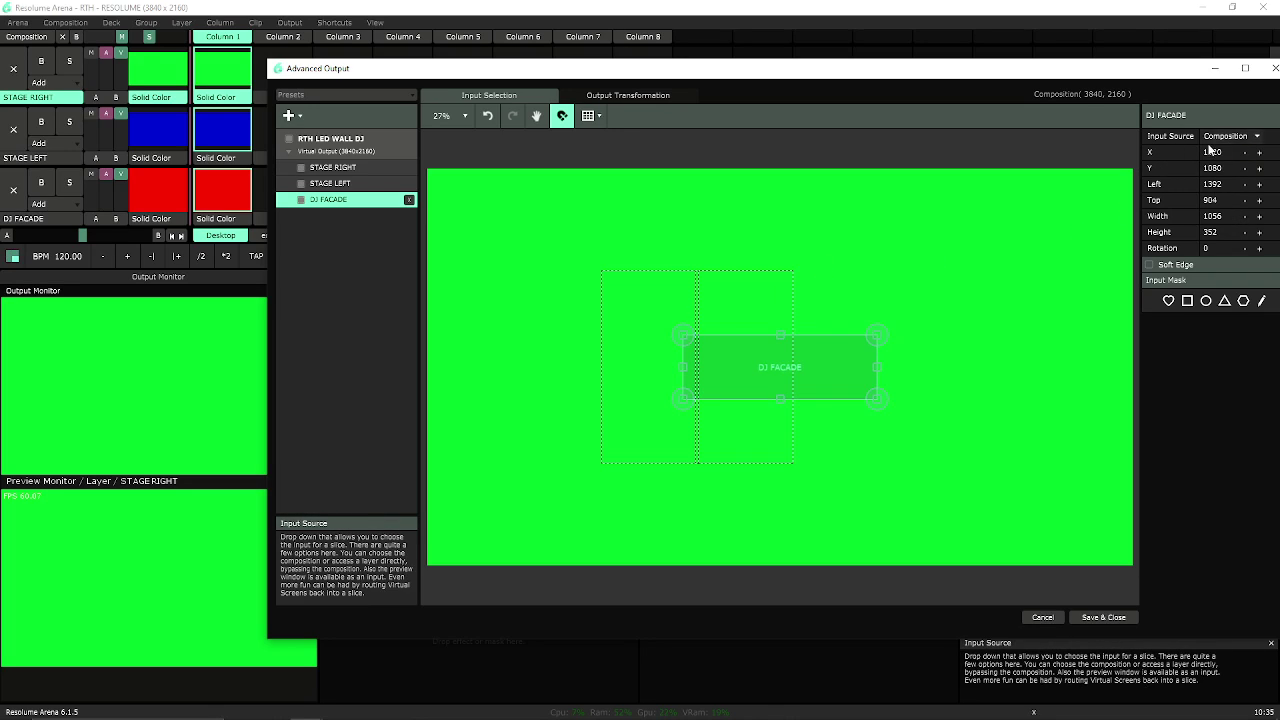
left_click_drag(1259, 152, 879, 250)
right_click(1244, 168)
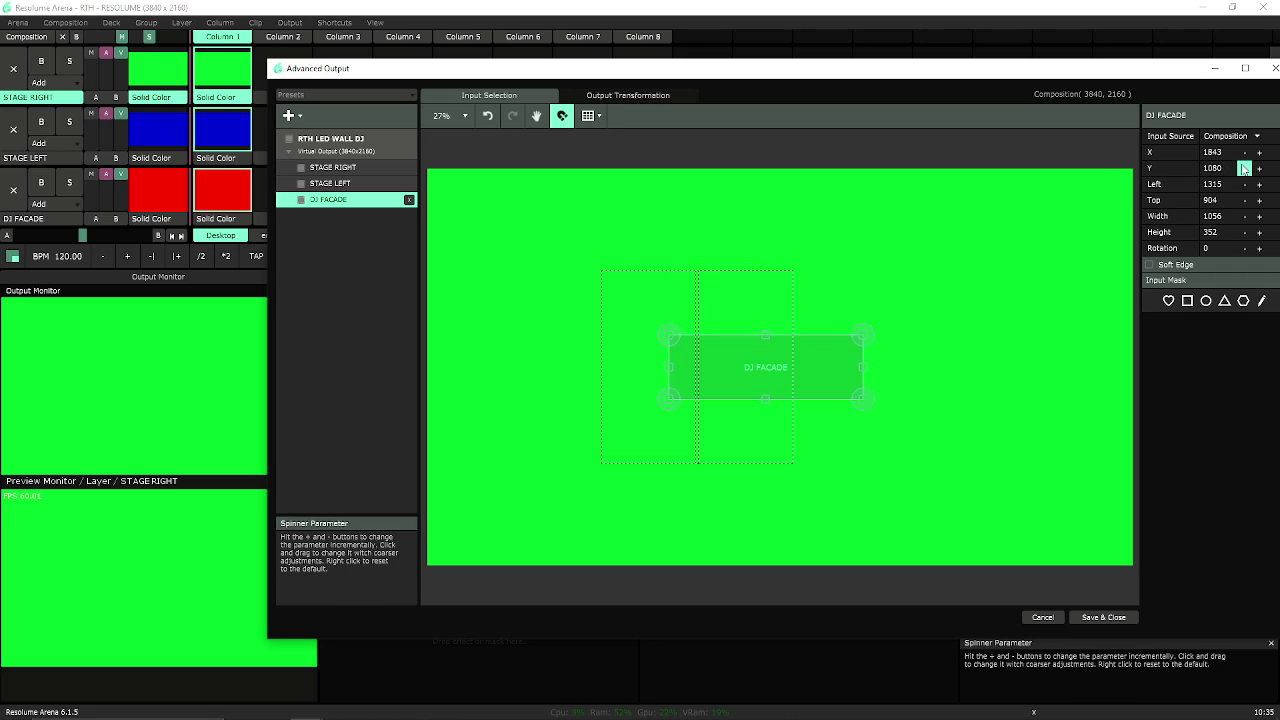
right_click(1246, 154)
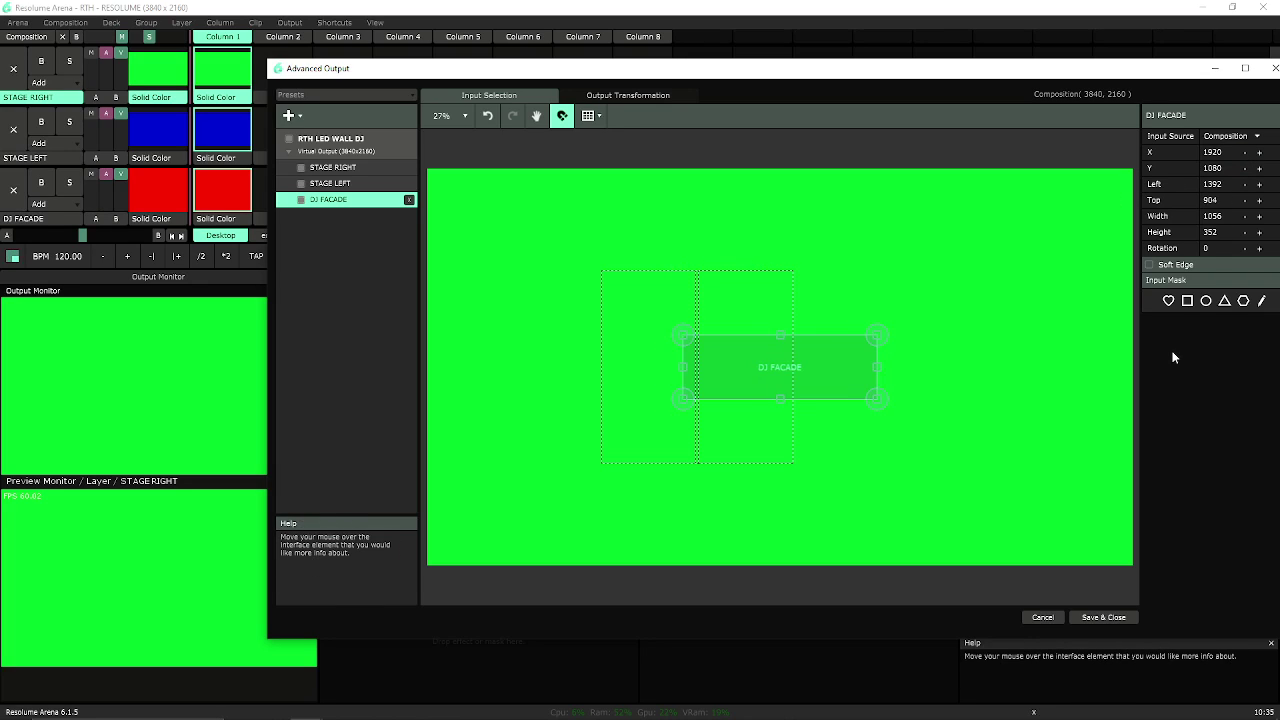
right_click(1246, 184)
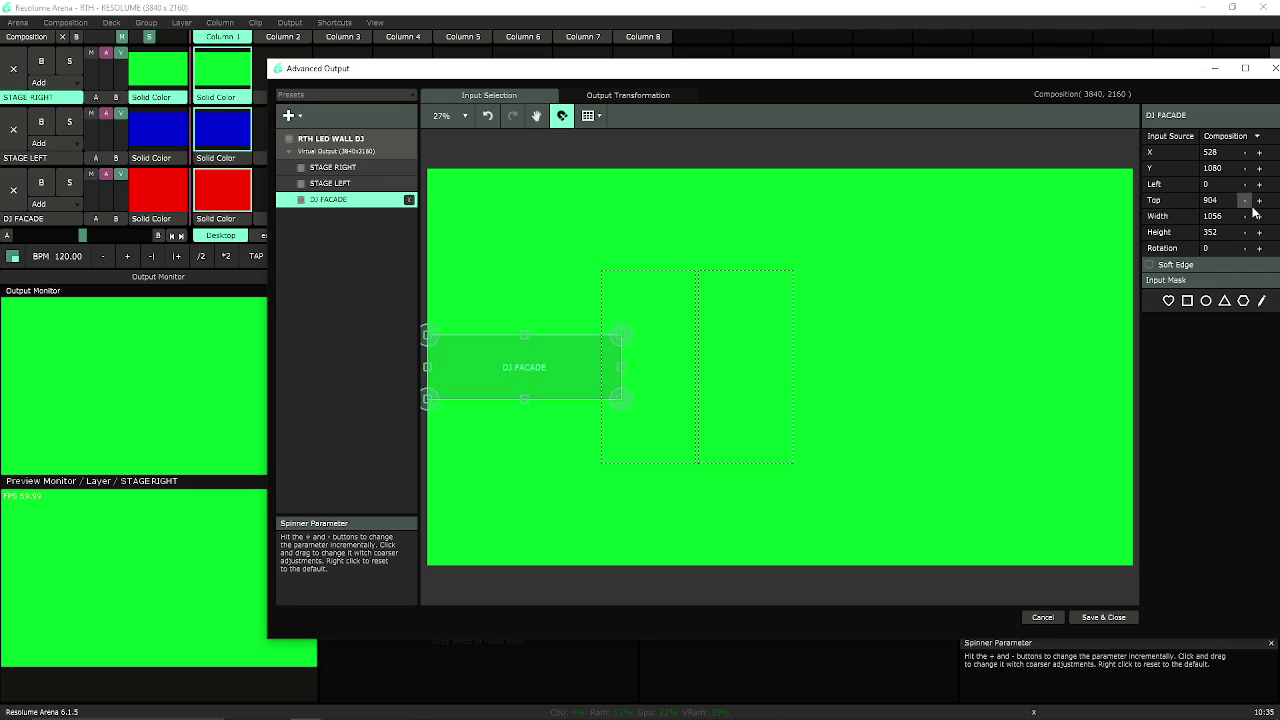
right_click(1246, 200)
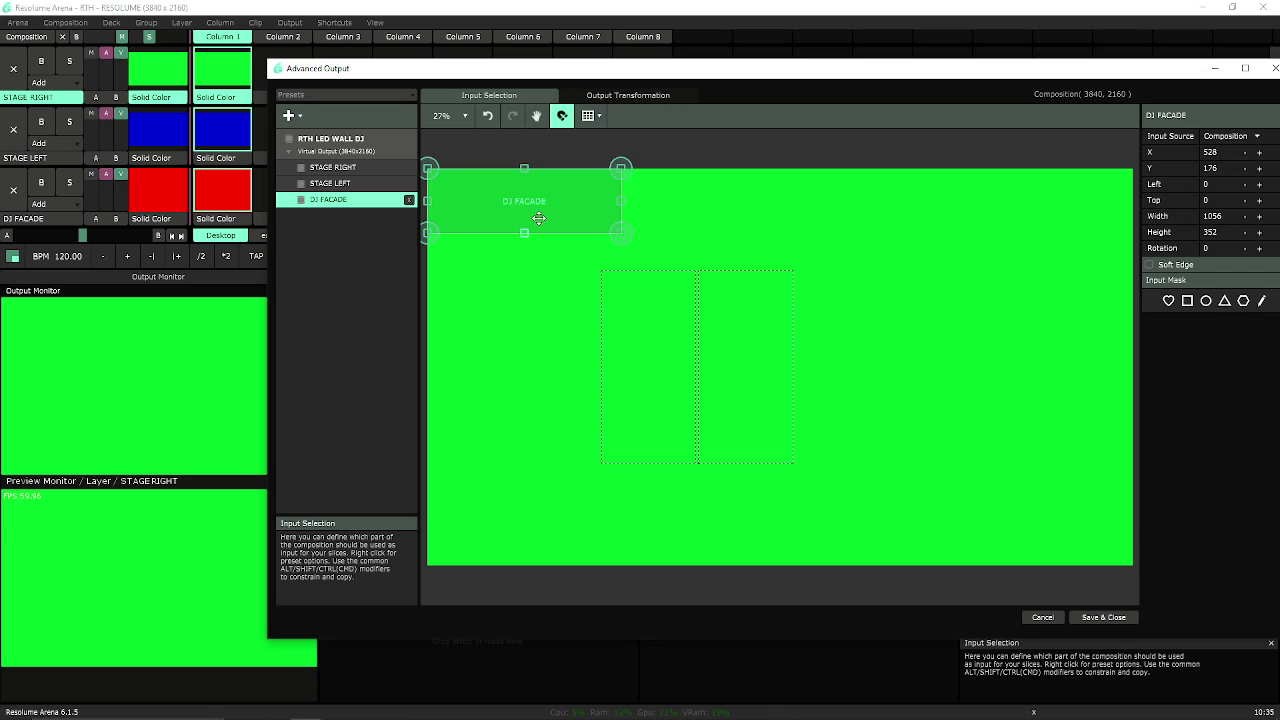
left_click_drag(524, 214, 778, 374)
Step: Move STAGE LEFT and STAGE RIGHT onto the canvas centre, then deselect
left_click_drag(738, 302, 773, 306)
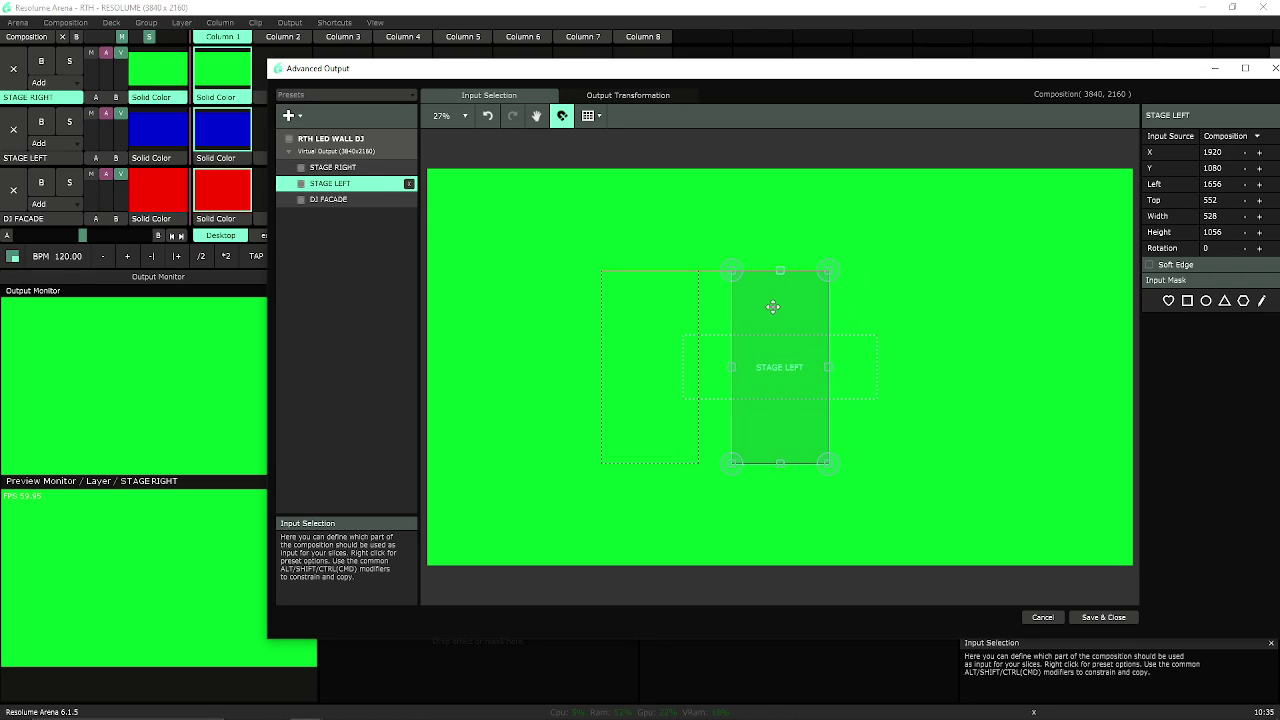
left_click_drag(669, 322, 777, 311)
left_click(850, 322)
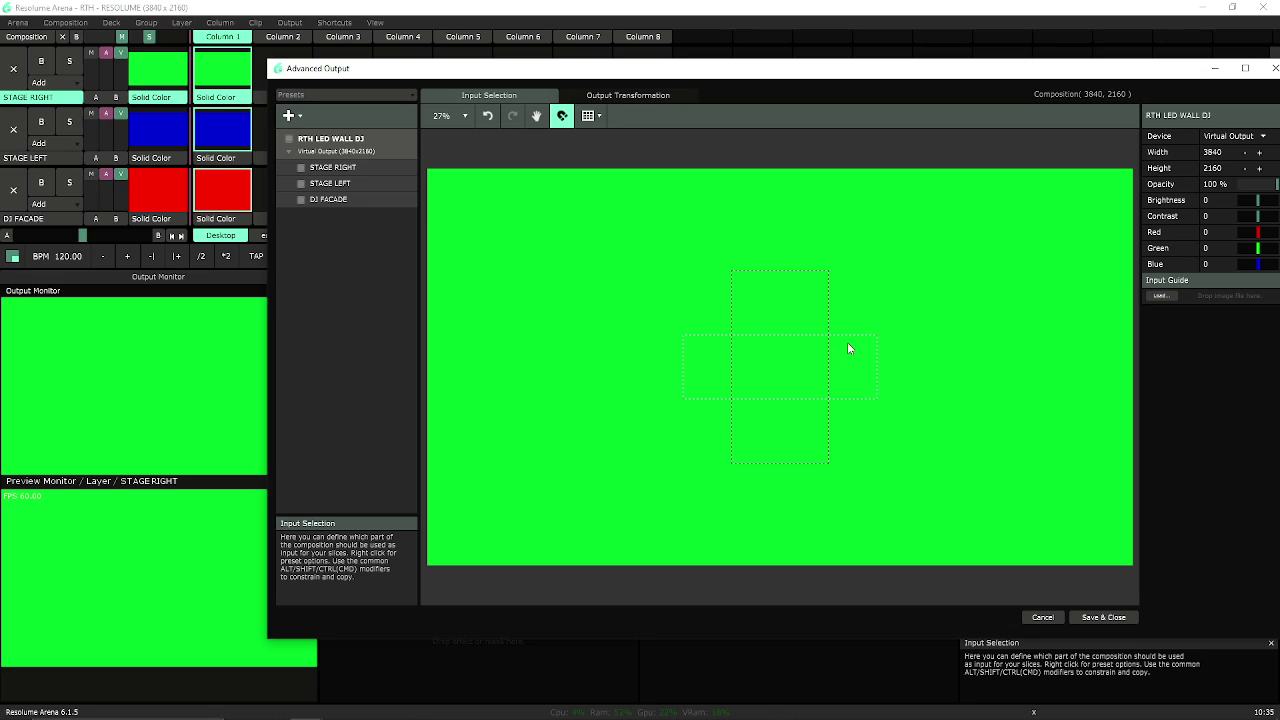
Step: Cycle through STAGE RIGHT, STAGE LEFT and DJ FACADE in the slice list to compare their input areas
left_click(398, 169)
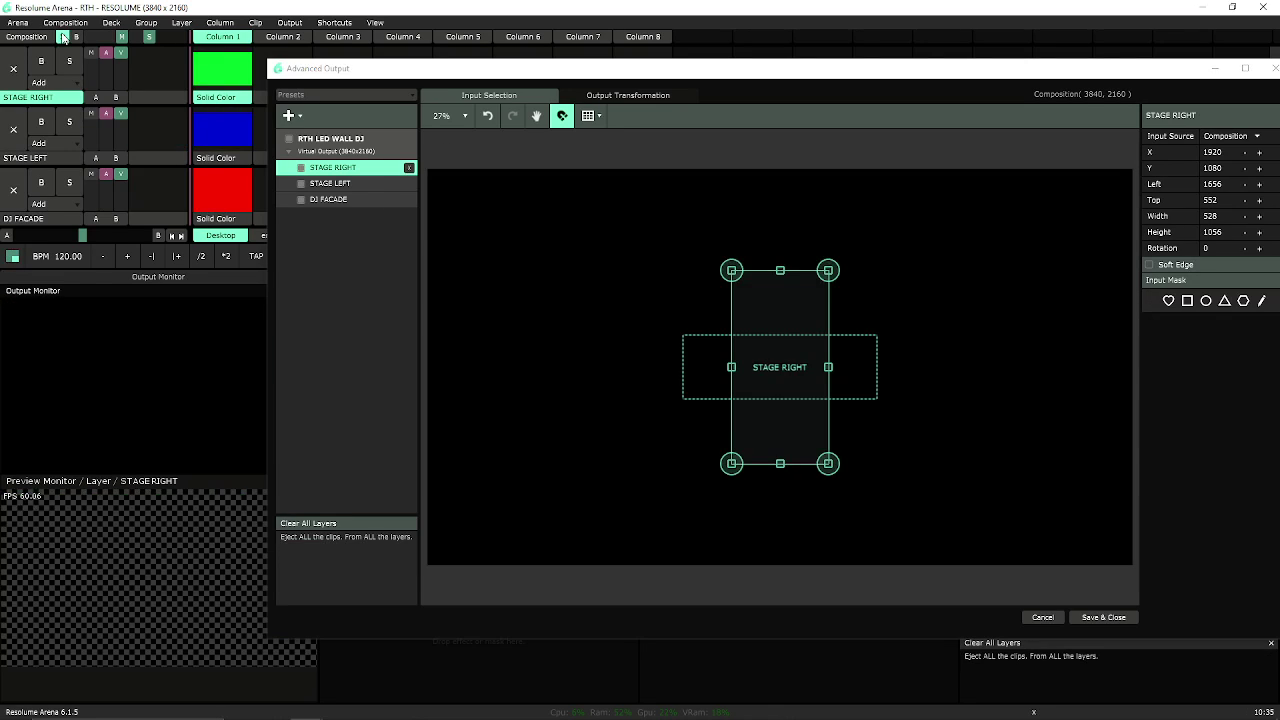
left_click(335, 183)
left_click(330, 200)
left_click(336, 186)
left_click(348, 170)
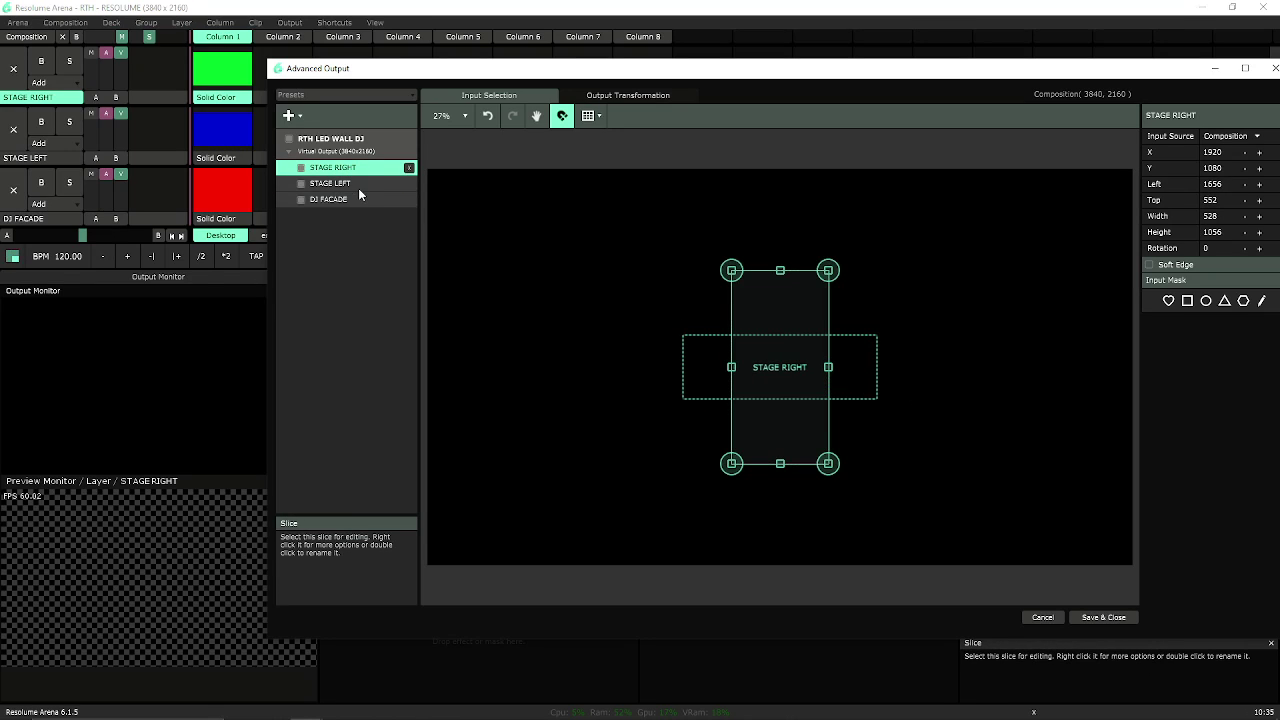
left_click(358, 186)
left_click(361, 200)
left_click(365, 185)
left_click(370, 170)
left_click(370, 183)
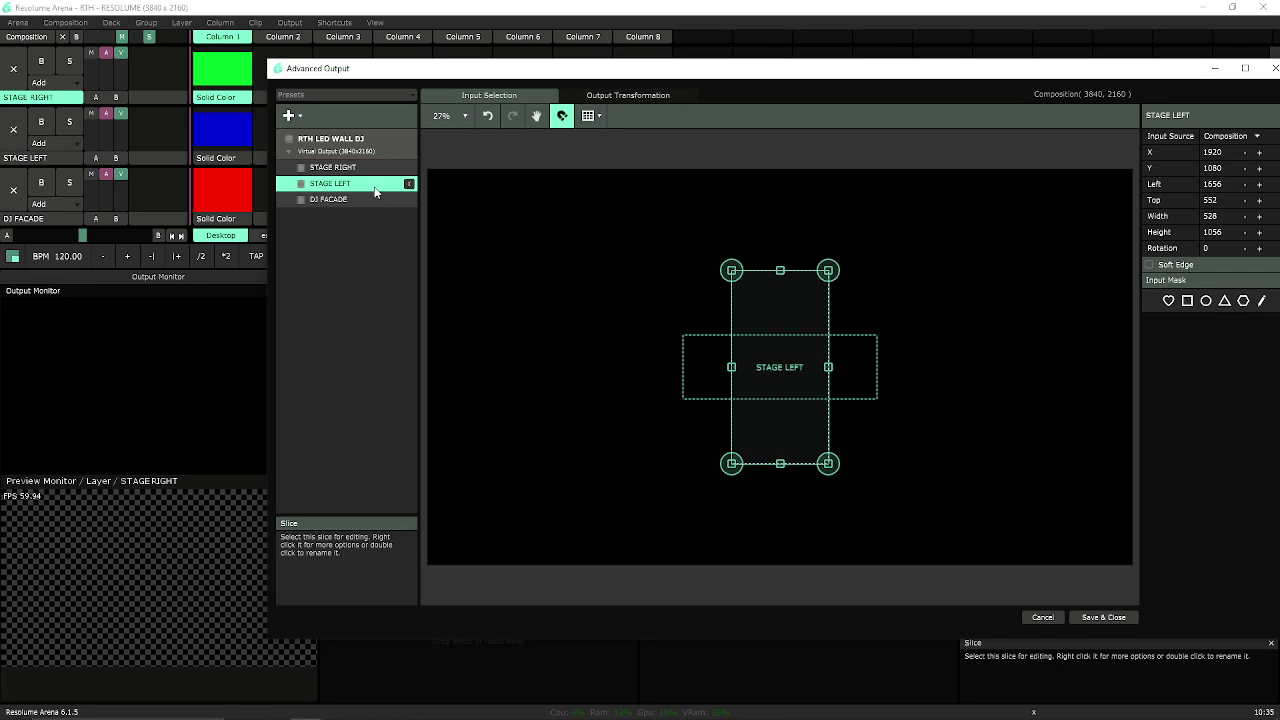
left_click(369, 200)
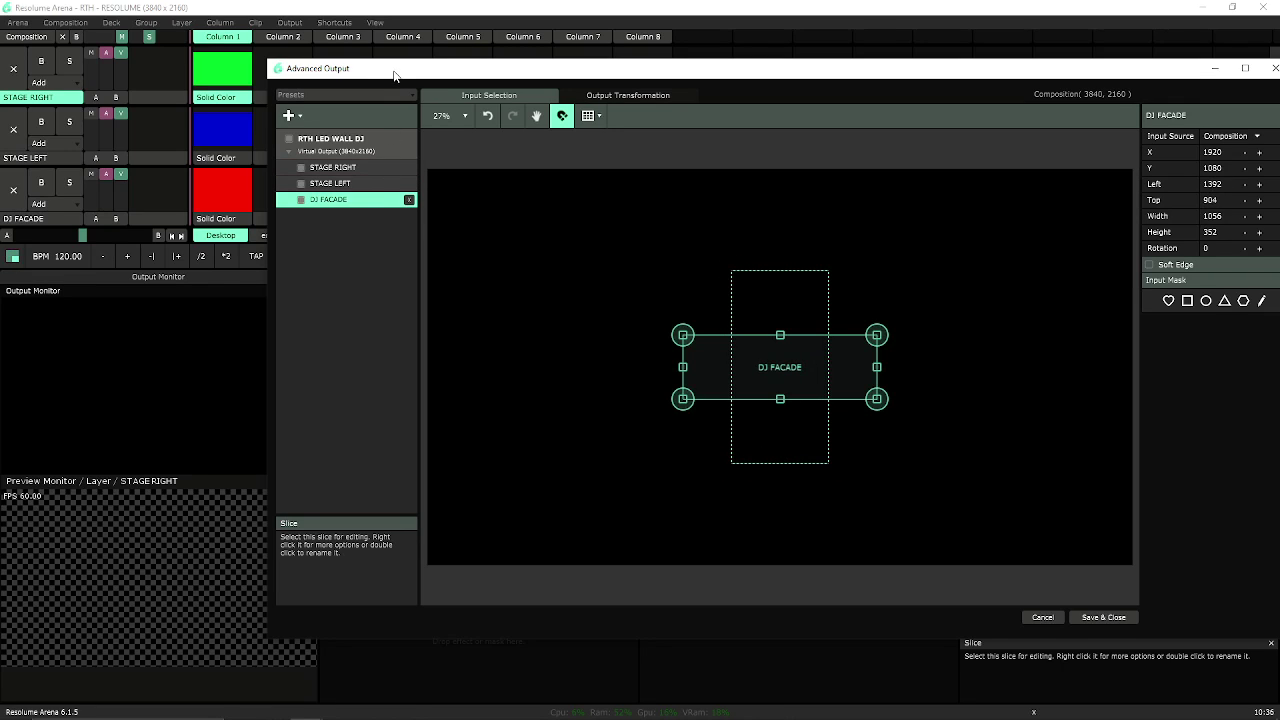
Step: Narrow the output window aside and expand the Line Scape generator group in Sources
left_click_drag(395, 76, 332, 217)
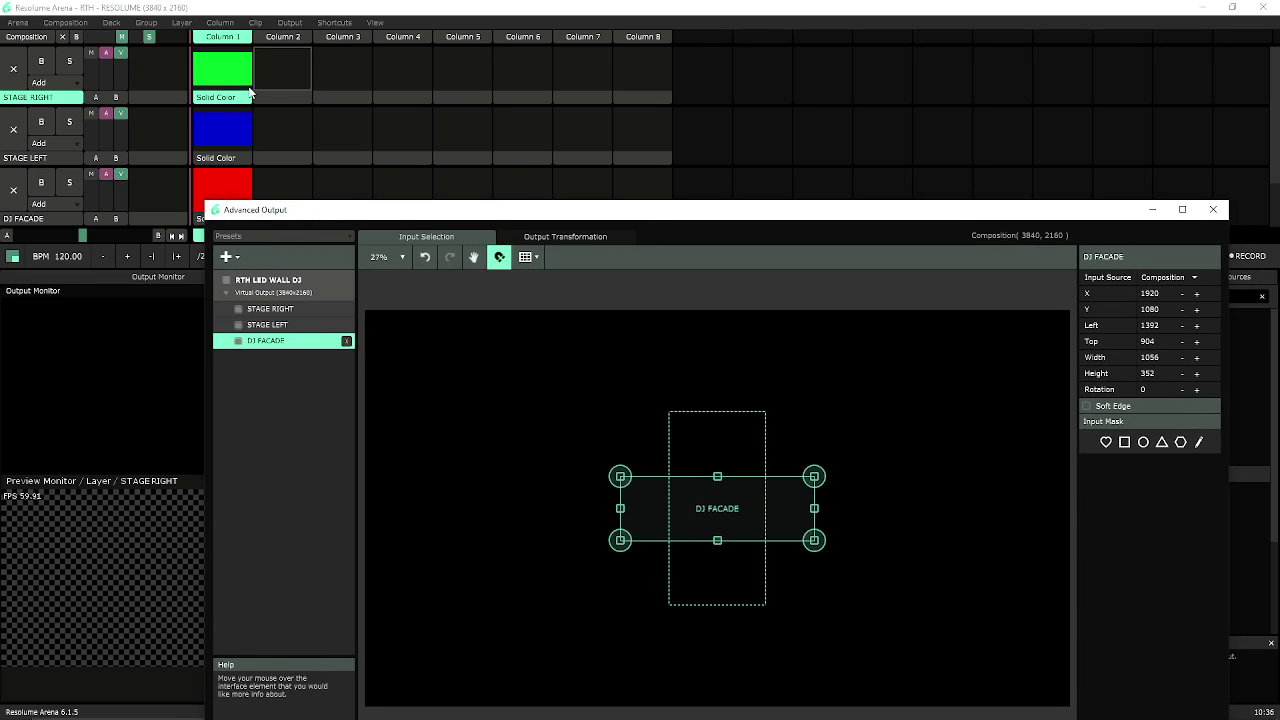
left_click_drag(950, 210, 792, 144)
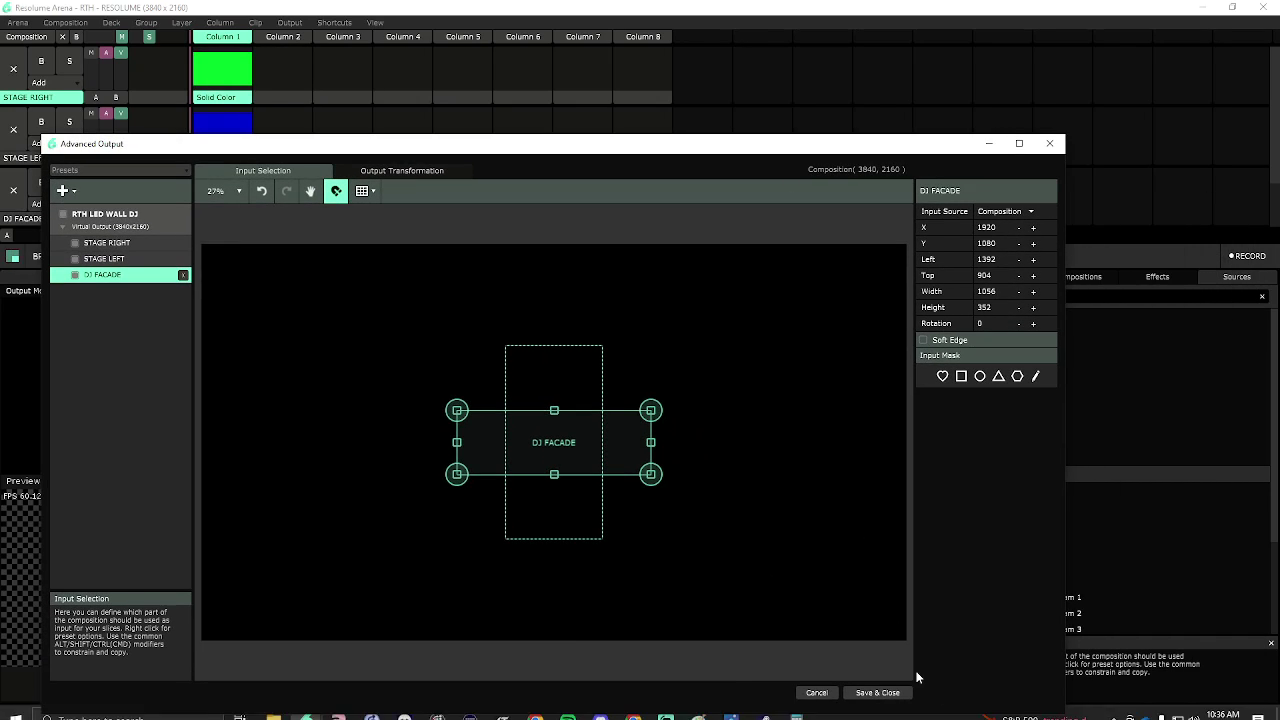
left_click_drag(1064, 412, 847, 420)
left_click(977, 441)
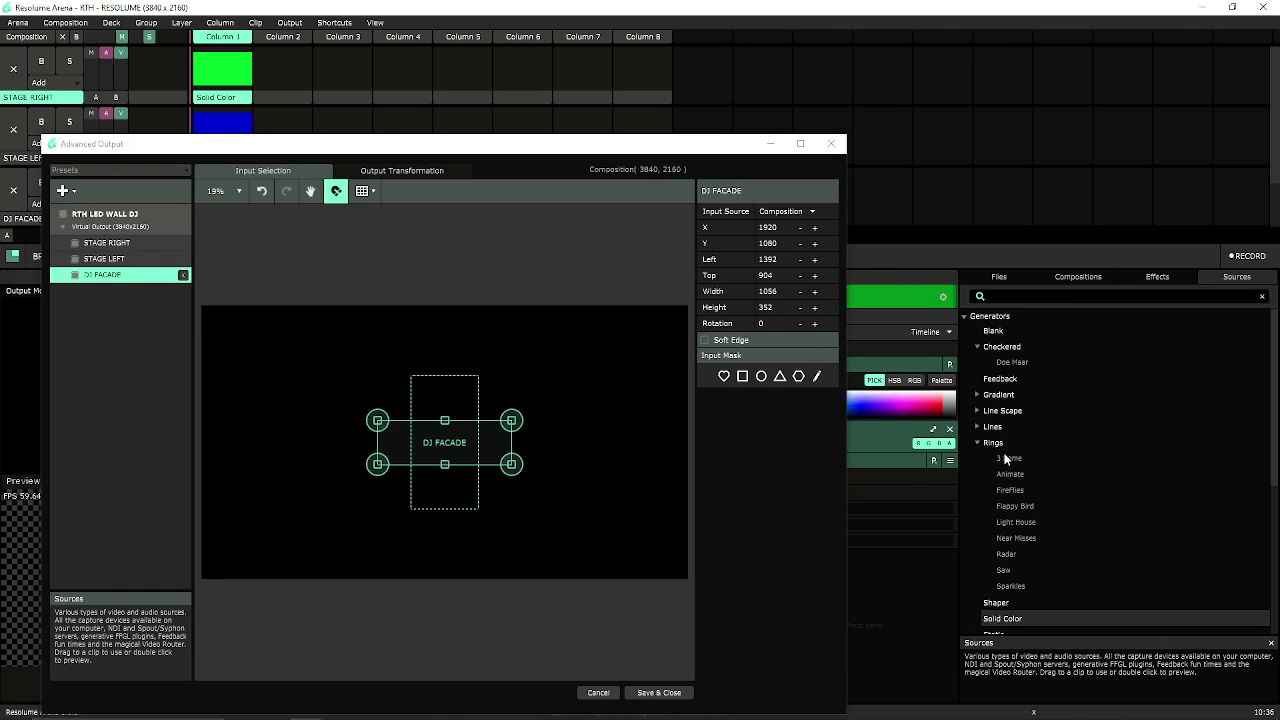
left_click(976, 411)
left_click(976, 395)
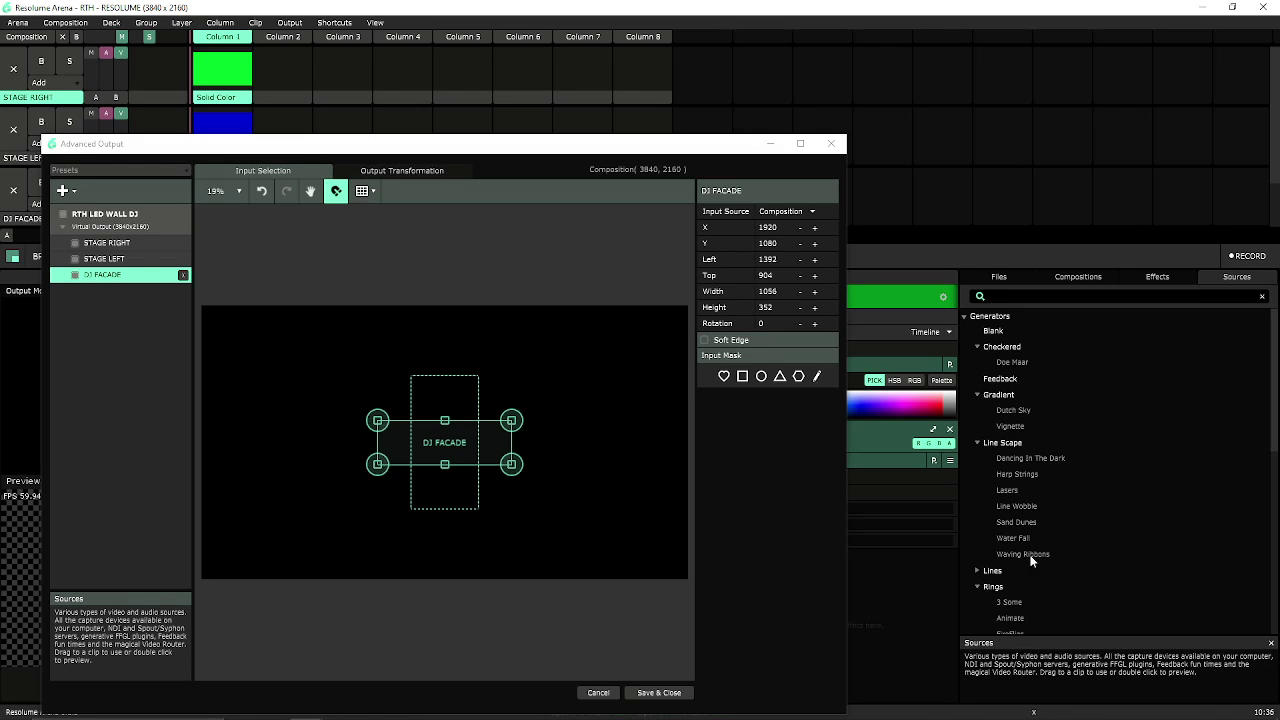
Step: Add the Water Fall generator to Column 4 and play it
left_click_drag(1020, 540, 396, 86)
left_click(396, 86)
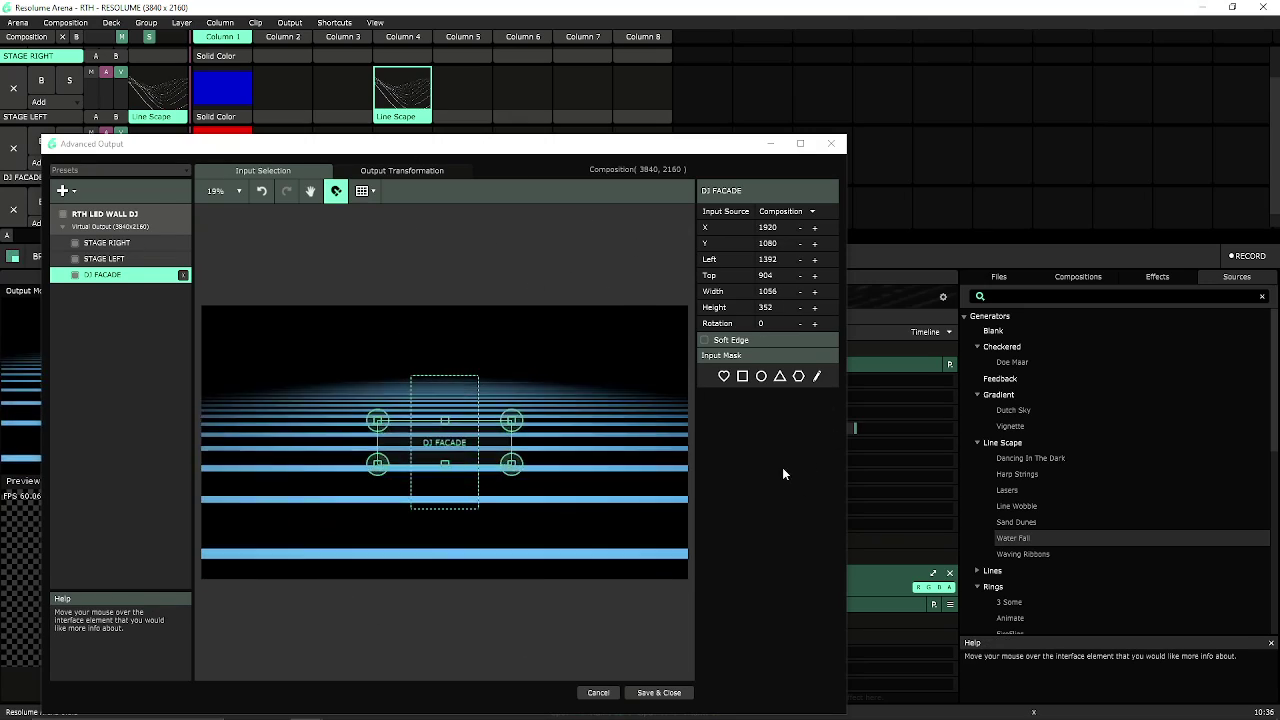
scroll(1100, 480, "down", 1)
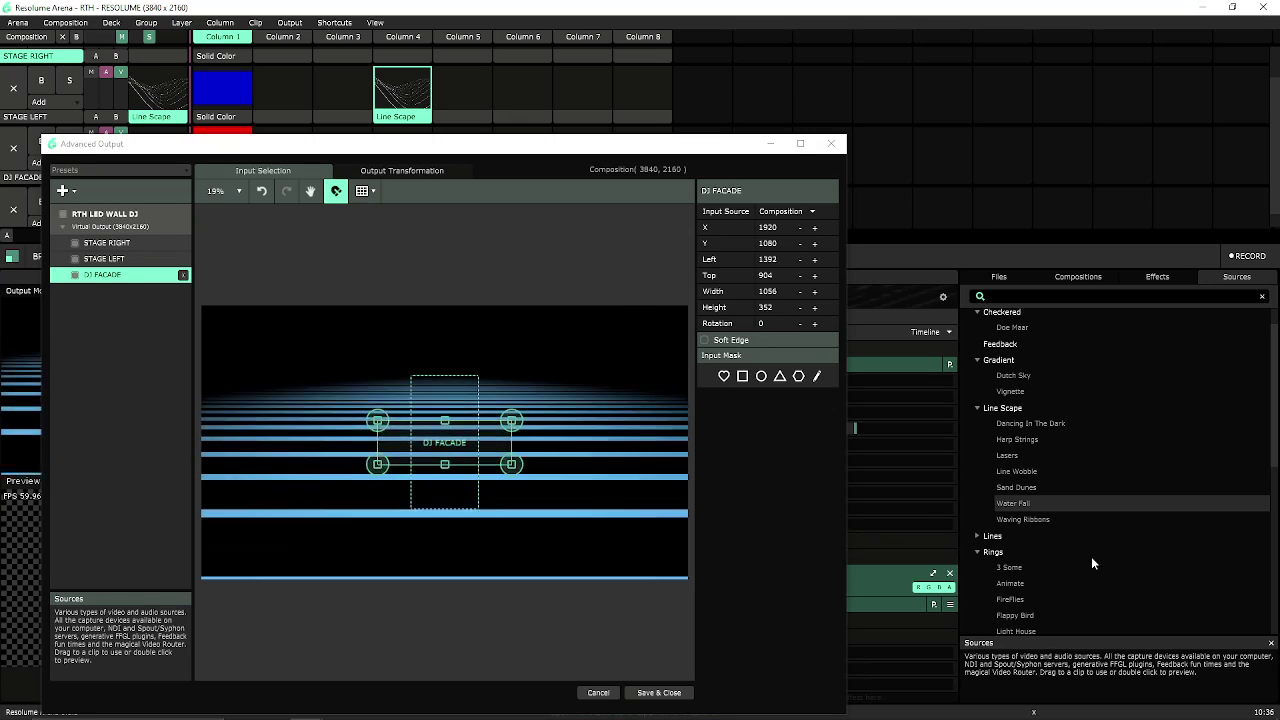
left_click_drag(478, 145, 521, 221)
Step: Retrigger, then clear the Line Scape clip in Column 4
left_click(402, 95)
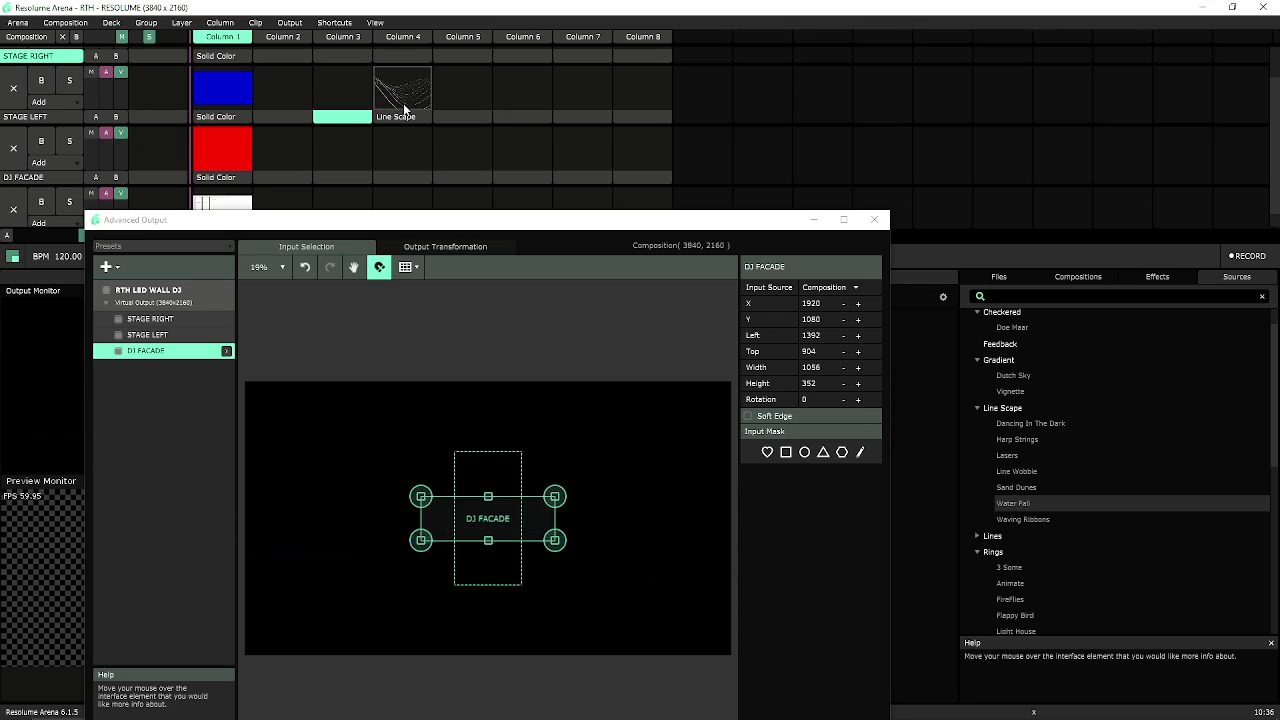
right_click(395, 112)
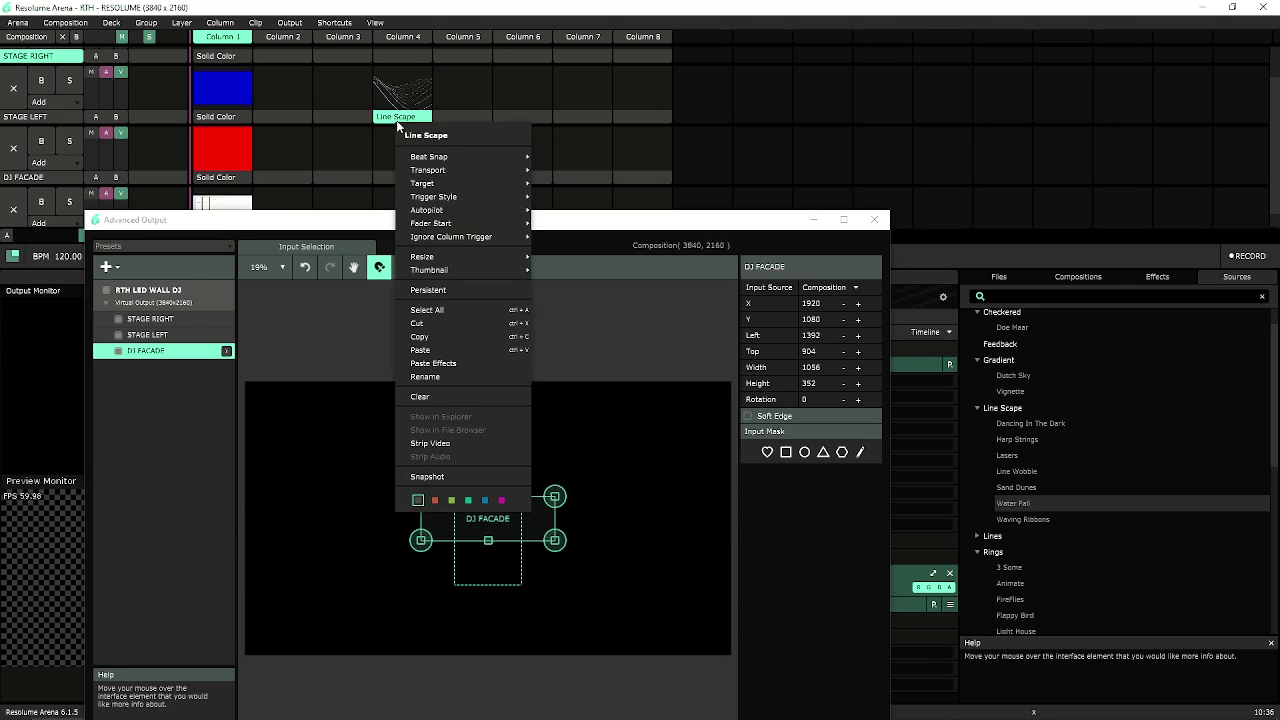
left_click(450, 409)
scroll(1042, 497, "down", 5)
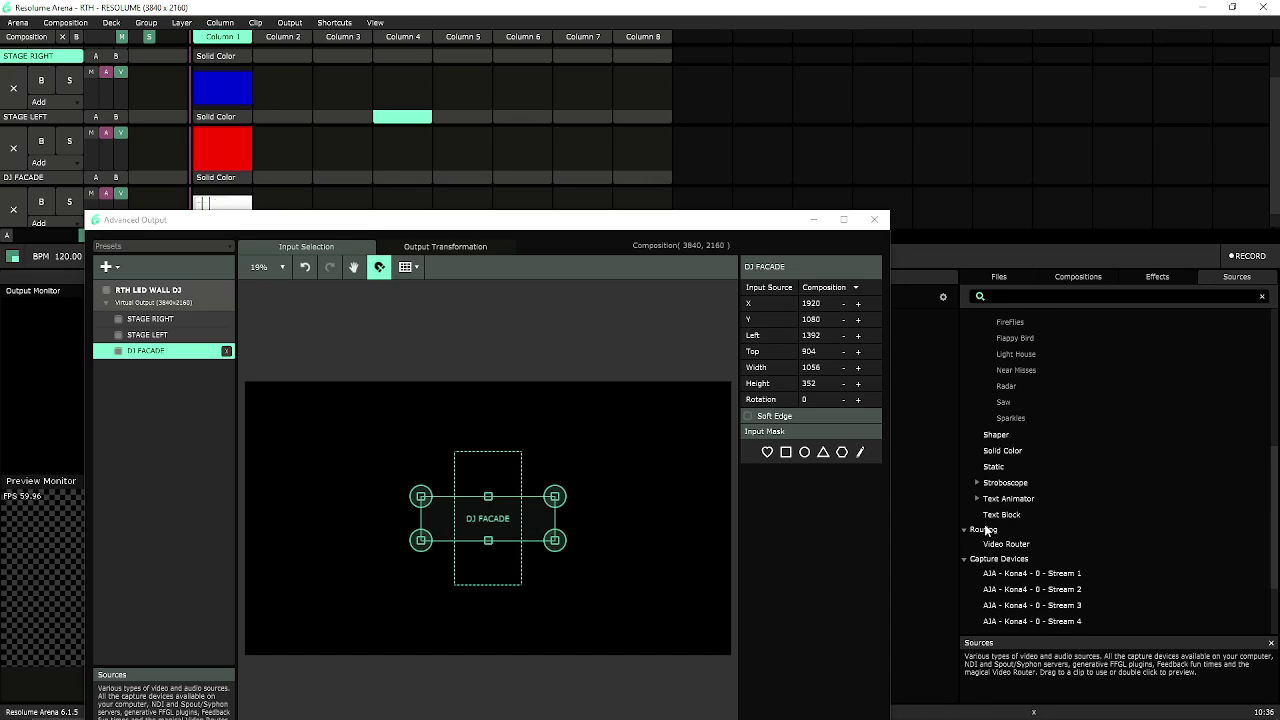
Step: Add a Text Block clip to Column 4, play it, then clear it
left_click_drag(1001, 514, 404, 75)
left_click(403, 87)
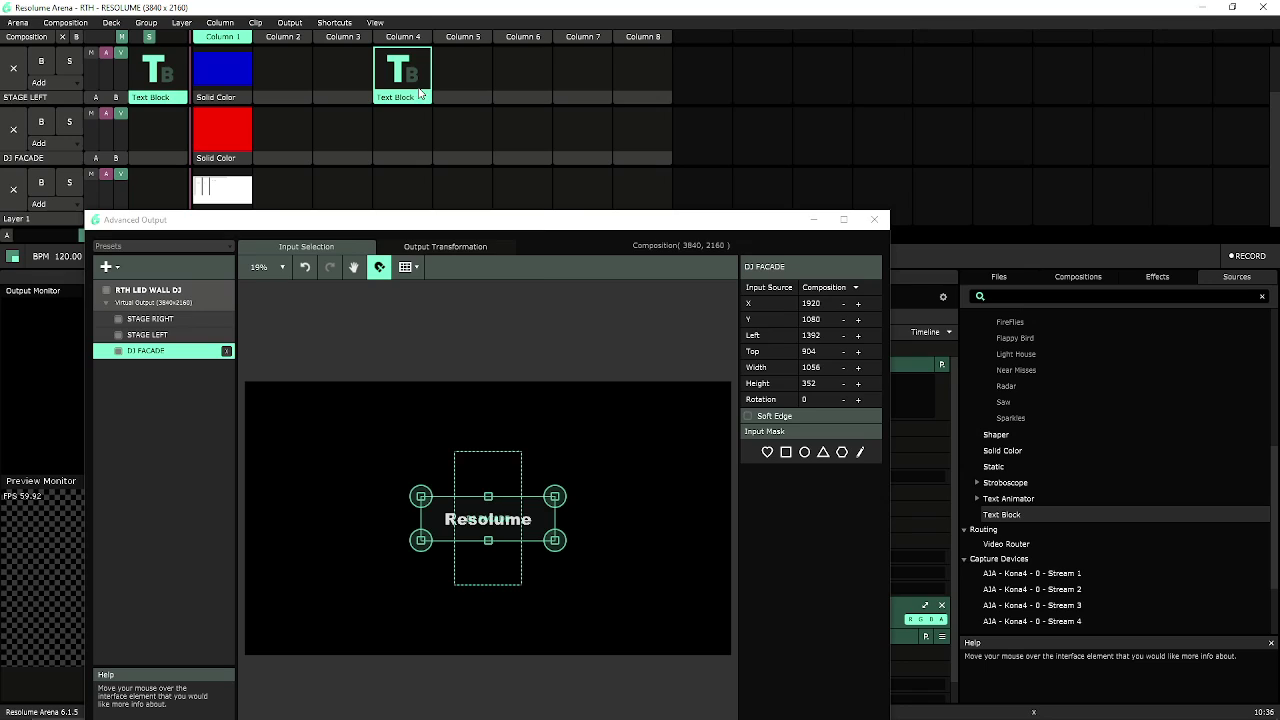
right_click(421, 93)
left_click(446, 370)
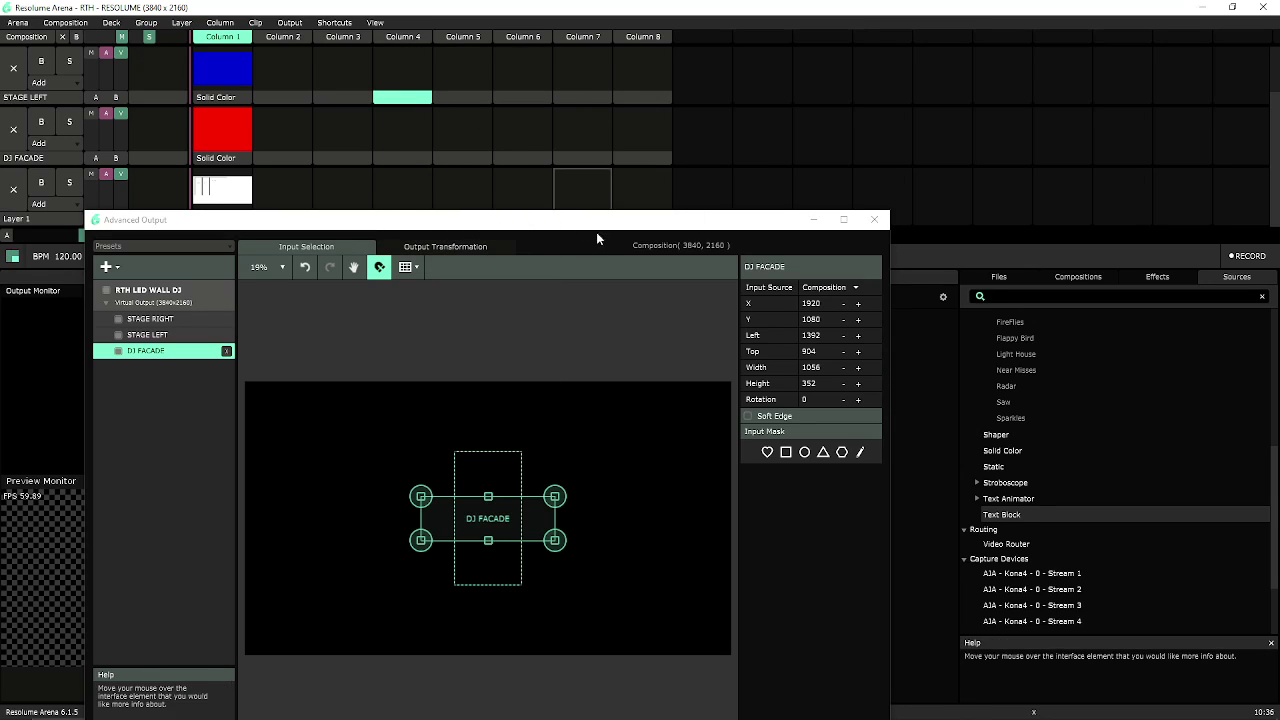
Step: Play DJ FACADE's red Solid Color clip and try its scale at 18.58%
left_click_drag(571, 216, 782, 107)
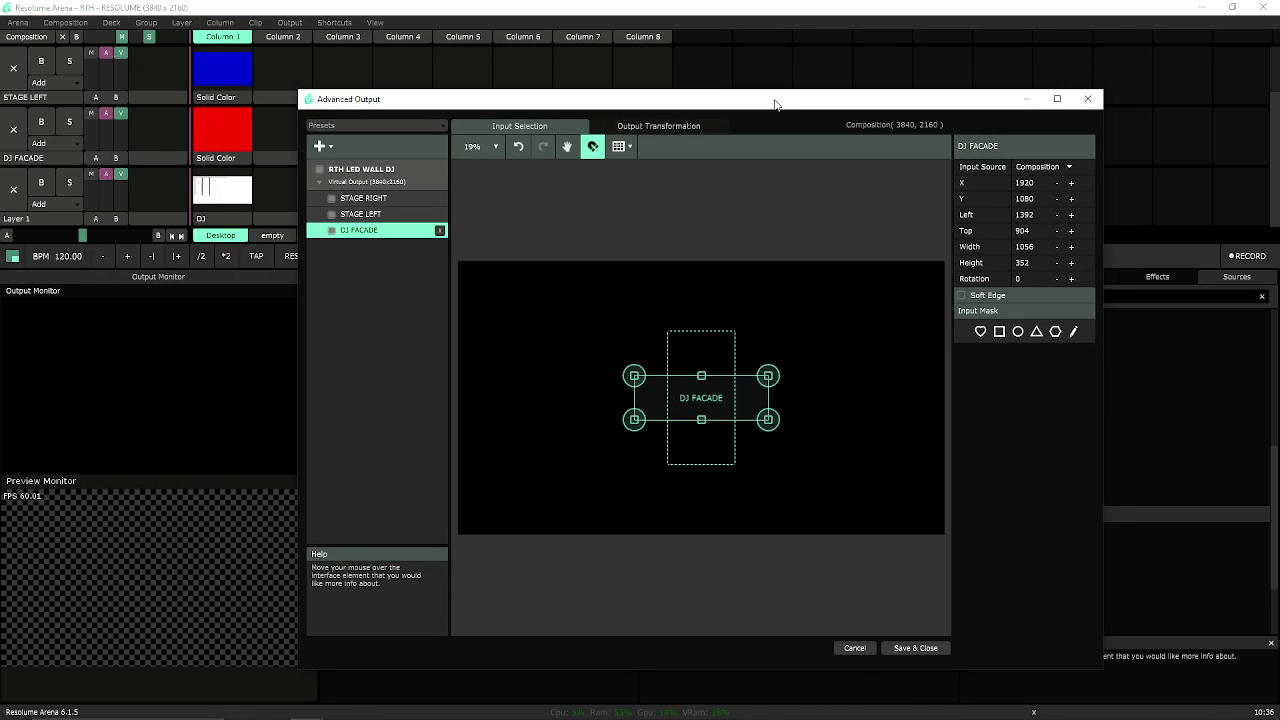
left_click(230, 127)
left_click_drag(765, 108, 467, 50)
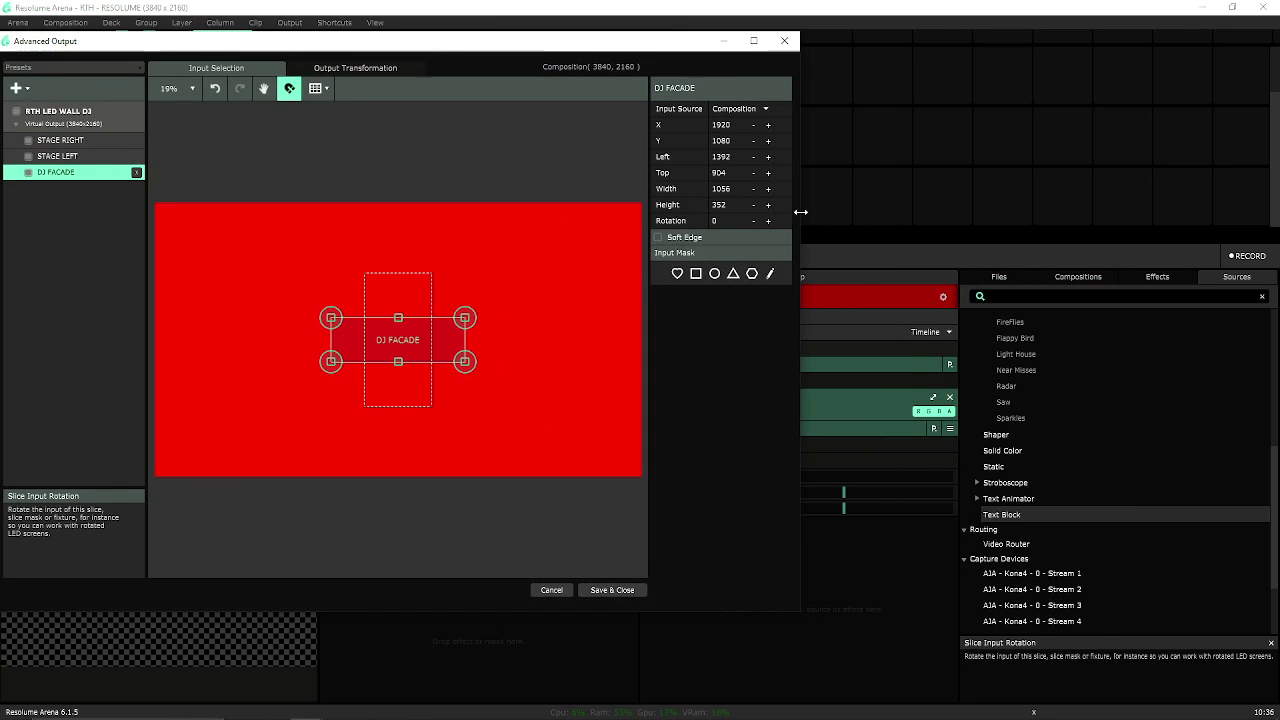
left_click_drag(791, 218, 624, 218)
left_click_drag(749, 483, 792, 458)
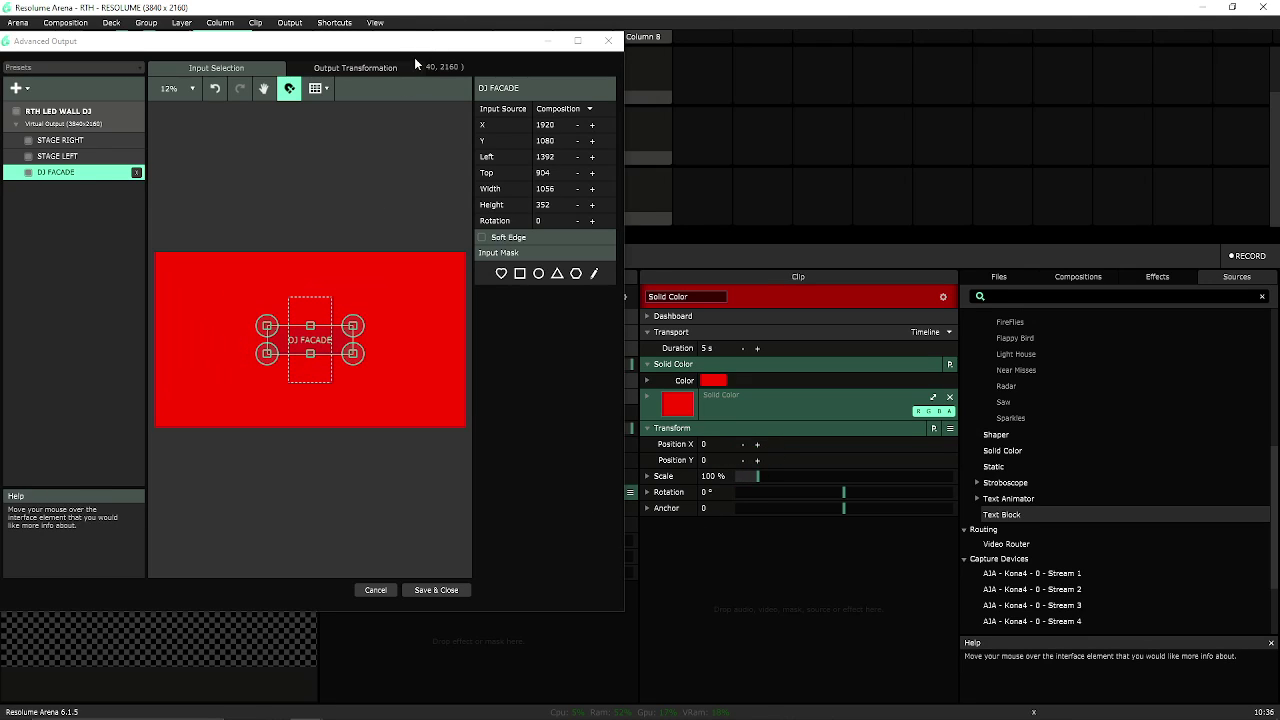
left_click_drag(430, 47, 863, 79)
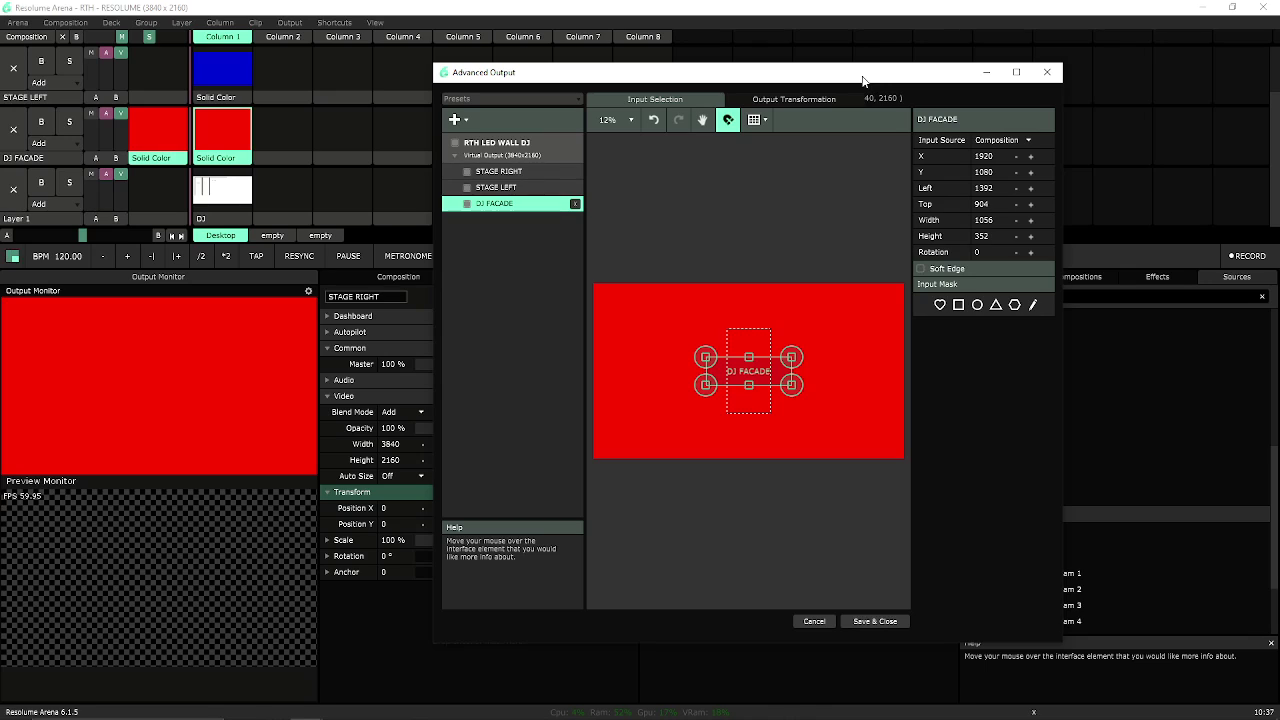
left_click_drag(863, 79, 426, 71)
left_click_drag(756, 477, 130, 467)
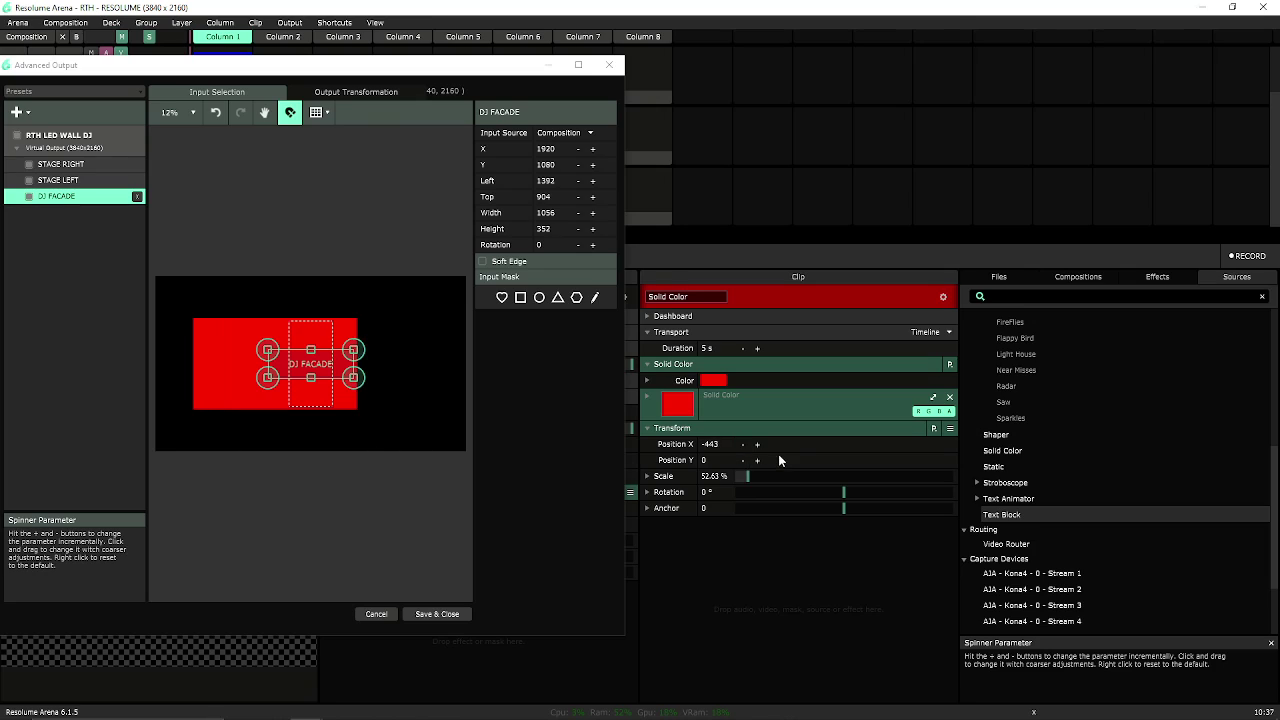
left_click_drag(778, 460, 285, 560)
left_click_drag(742, 444, 480, 450)
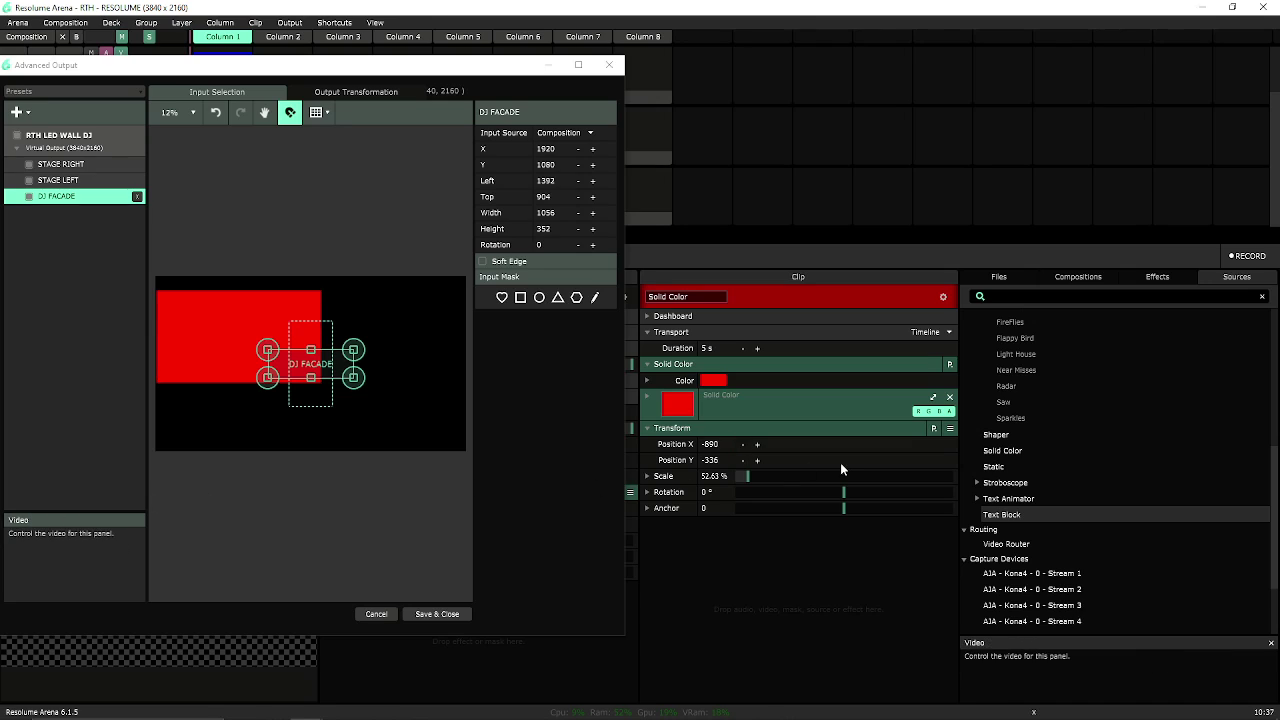
left_click_drag(753, 458, 502, 471)
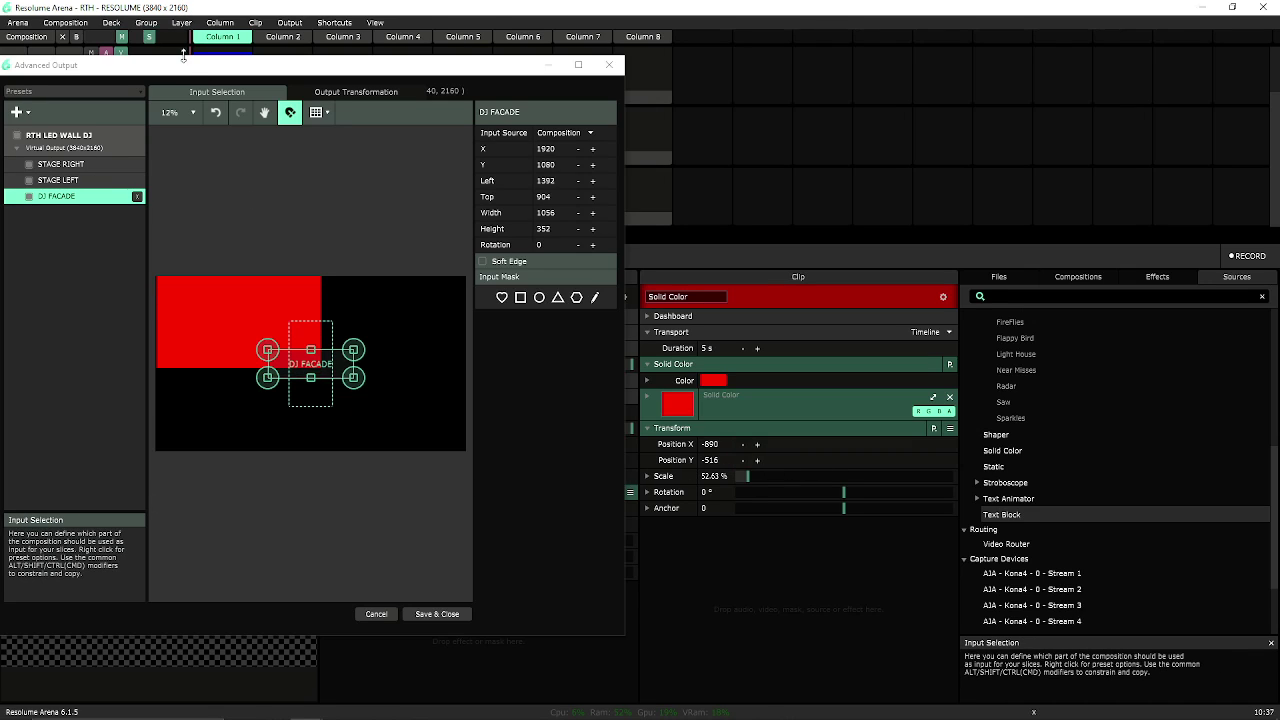
left_click_drag(160, 65, 356, 151)
mouse_move(514, 442)
left_mouse_down()
mouse_move(424, 412)
mouse_move(433, 392)
mouse_move(515, 442)
left_mouse_up()
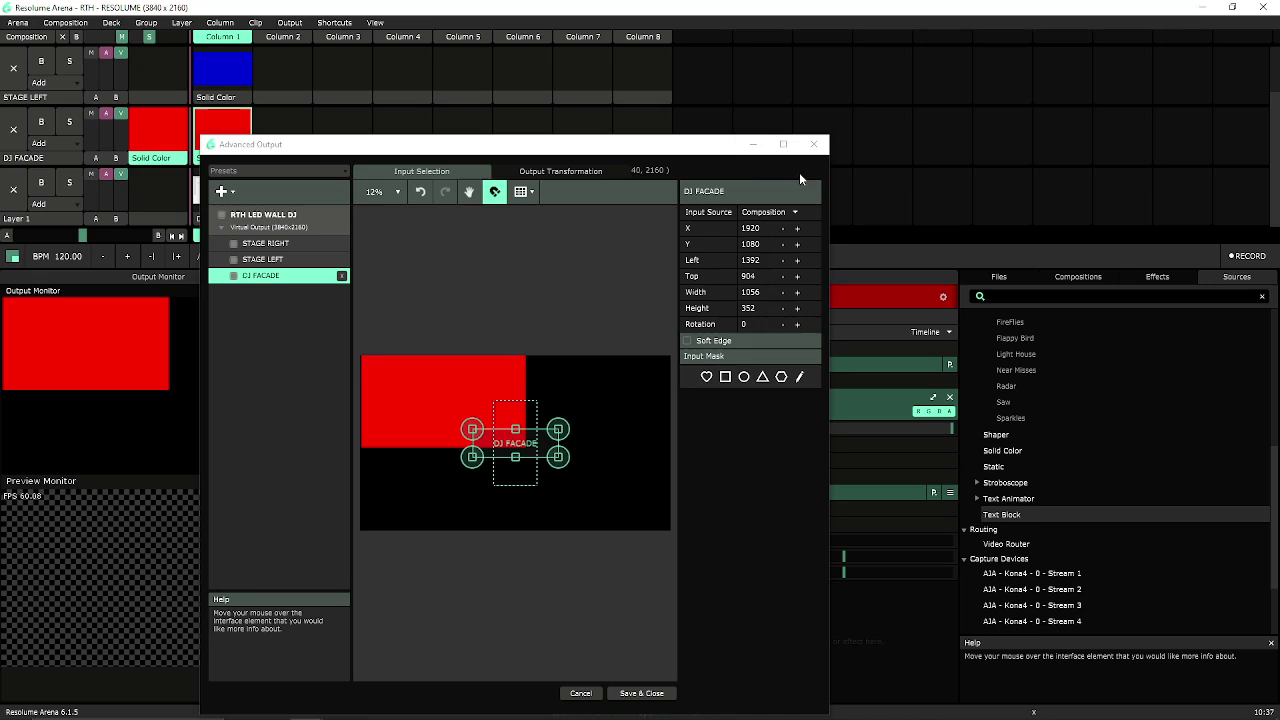
left_click_drag(799, 145, 669, 75)
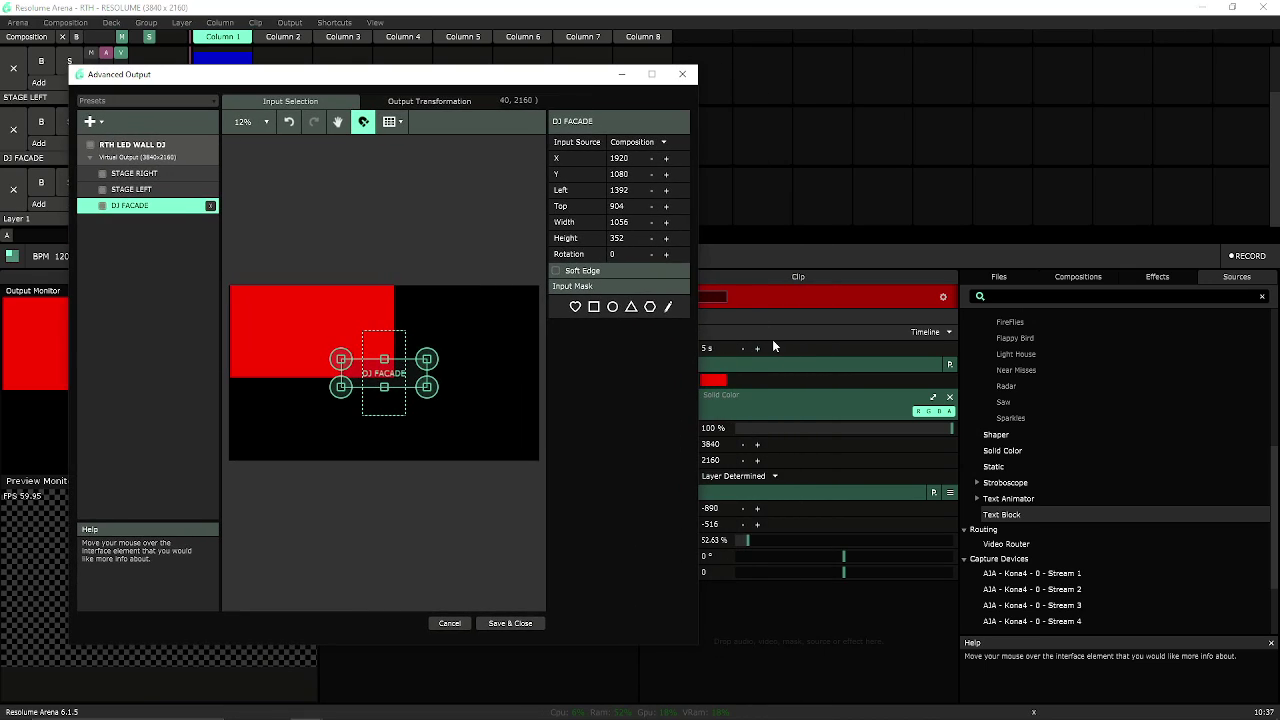
right_click(755, 510)
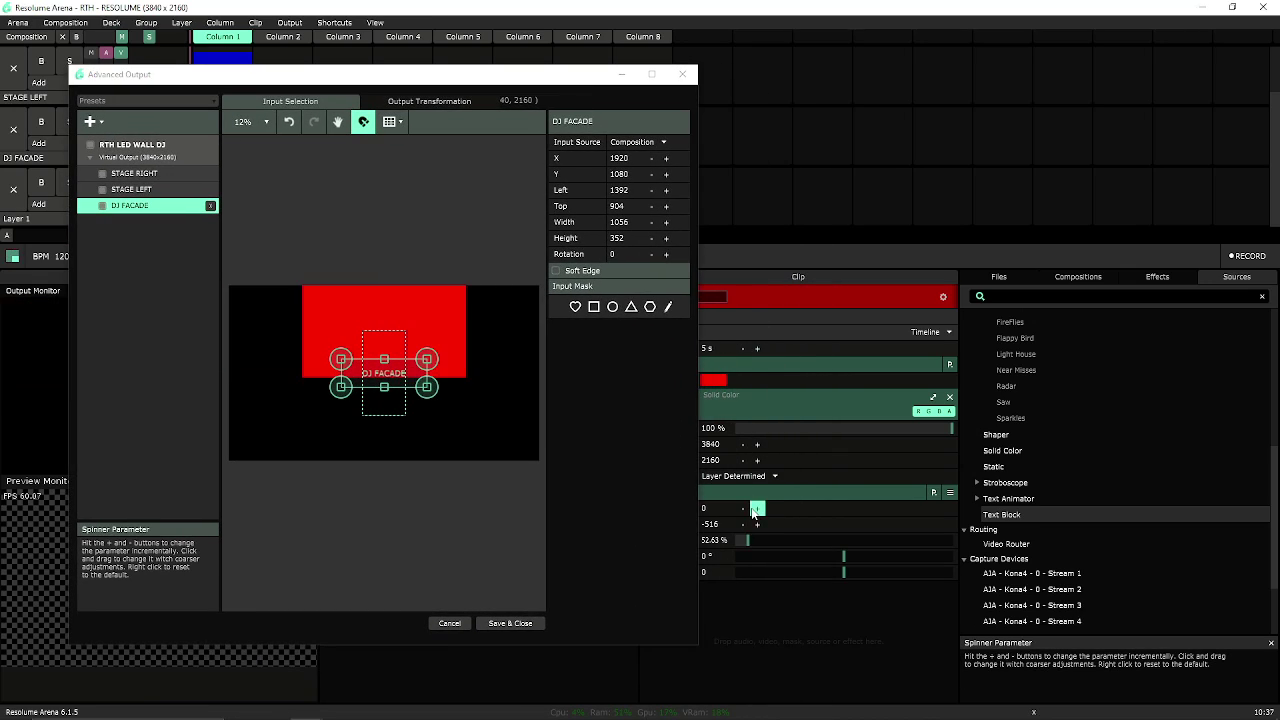
right_click(749, 524)
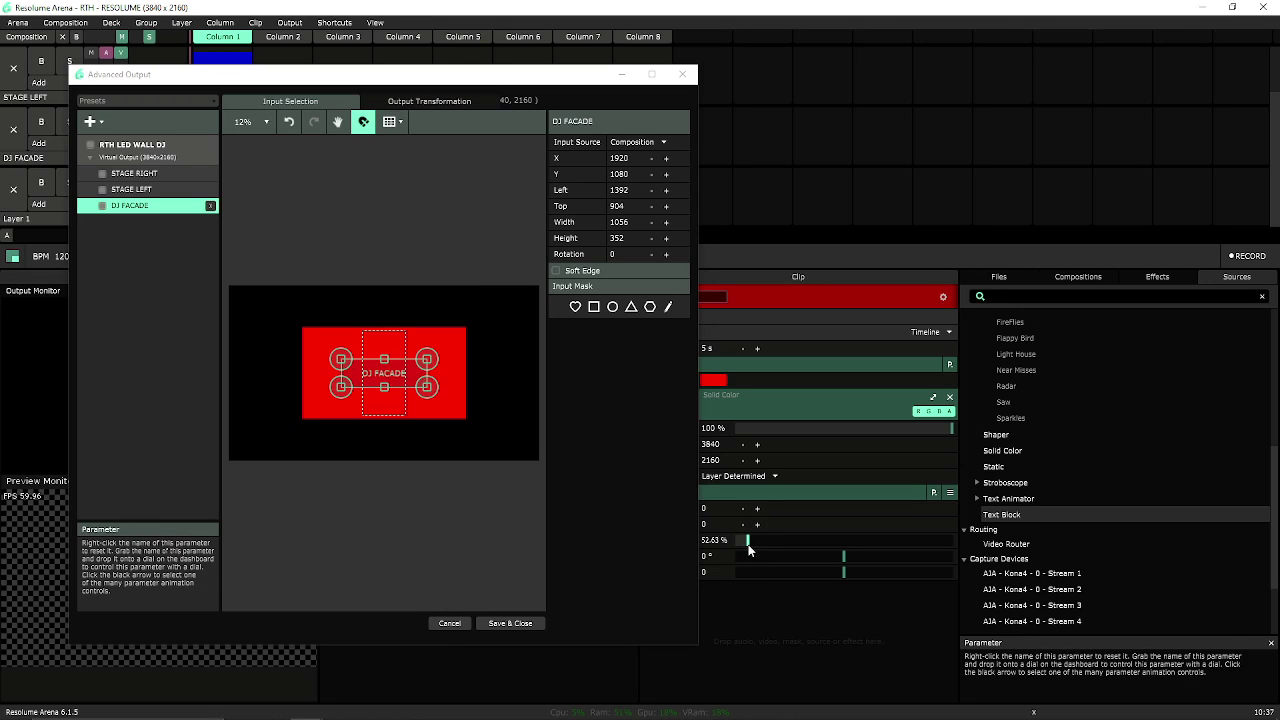
right_click(751, 545)
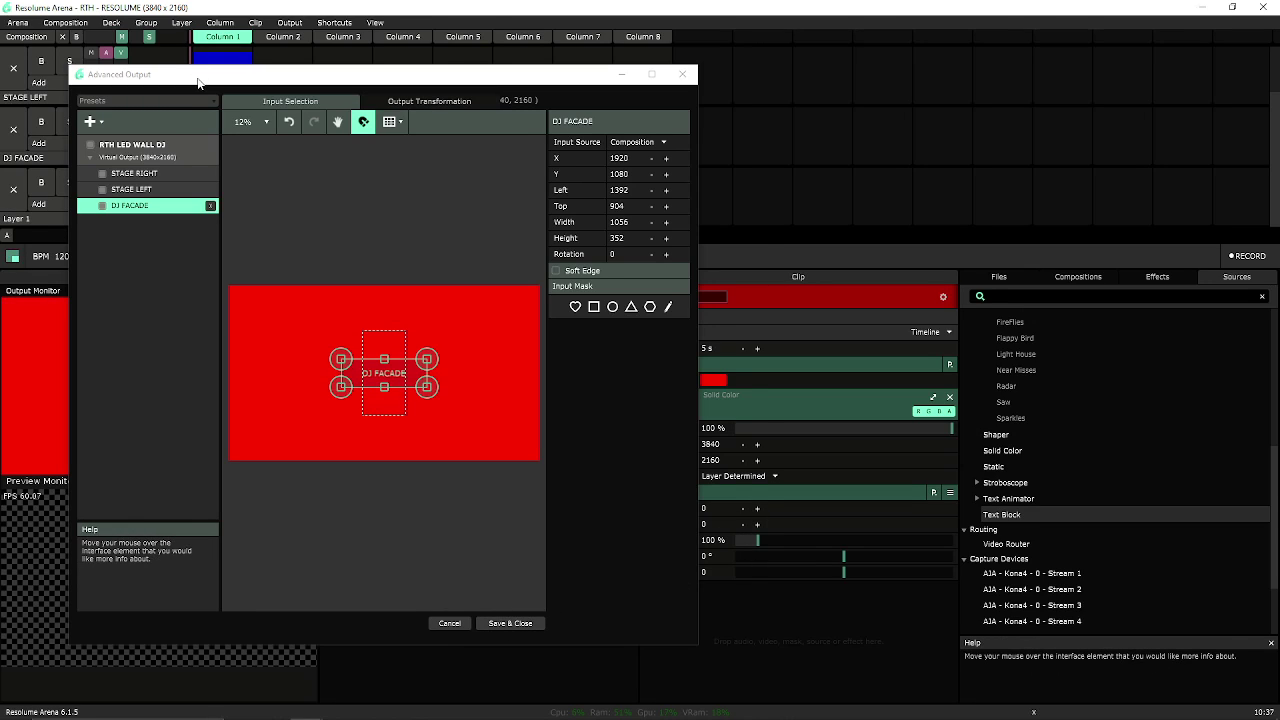
Step: Move the output window back toward the centre and select the STAGE RIGHT slice
left_click_drag(198, 81, 315, 75)
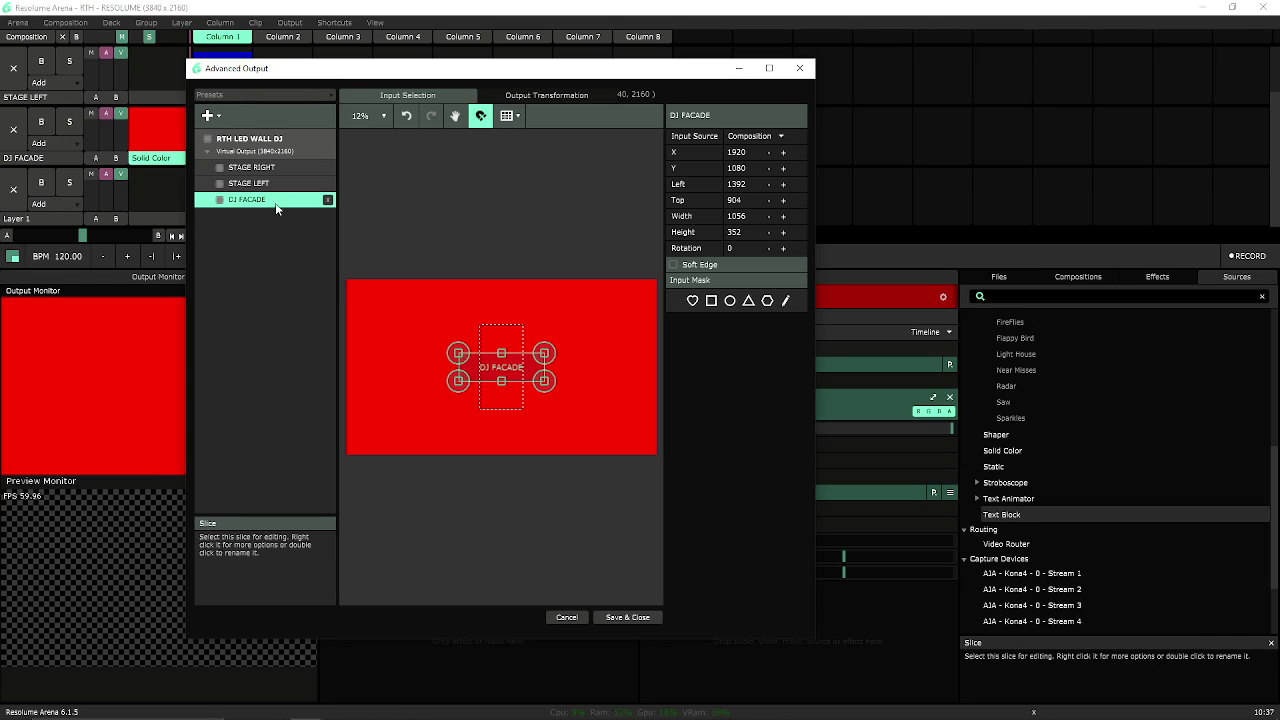
left_click(268, 168)
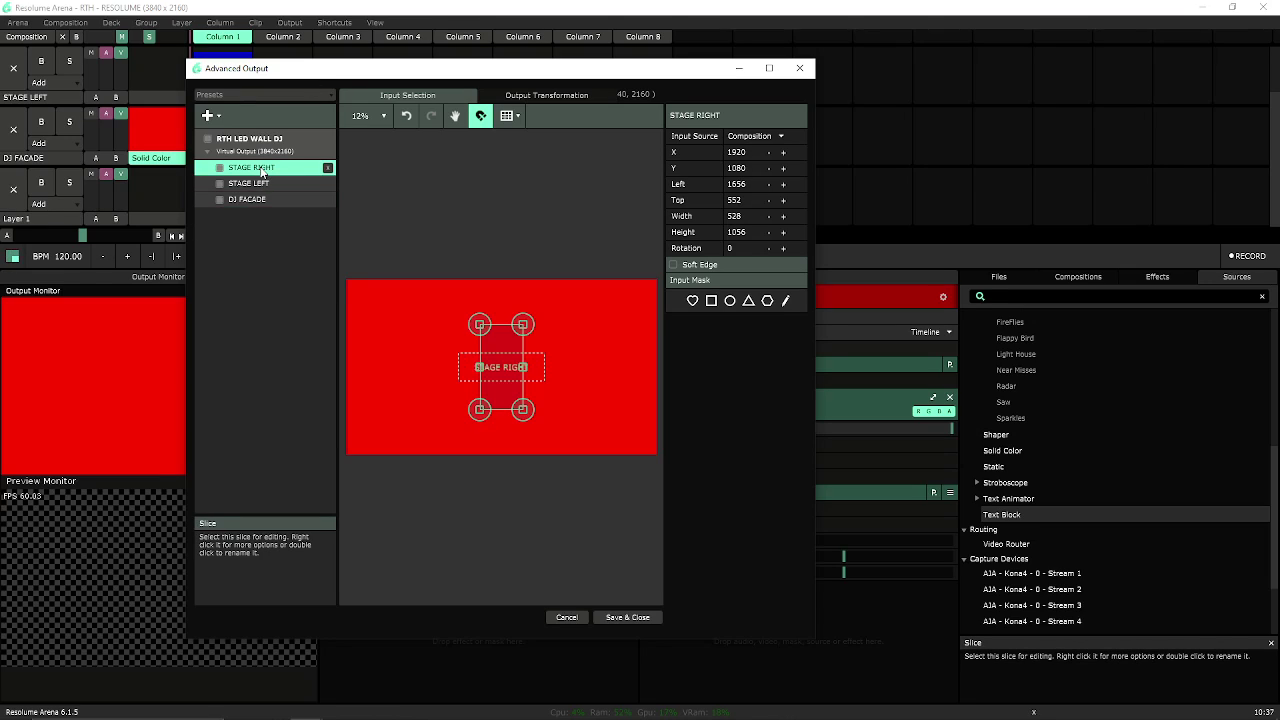
left_click(270, 184)
left_click(270, 199)
left_click(276, 168)
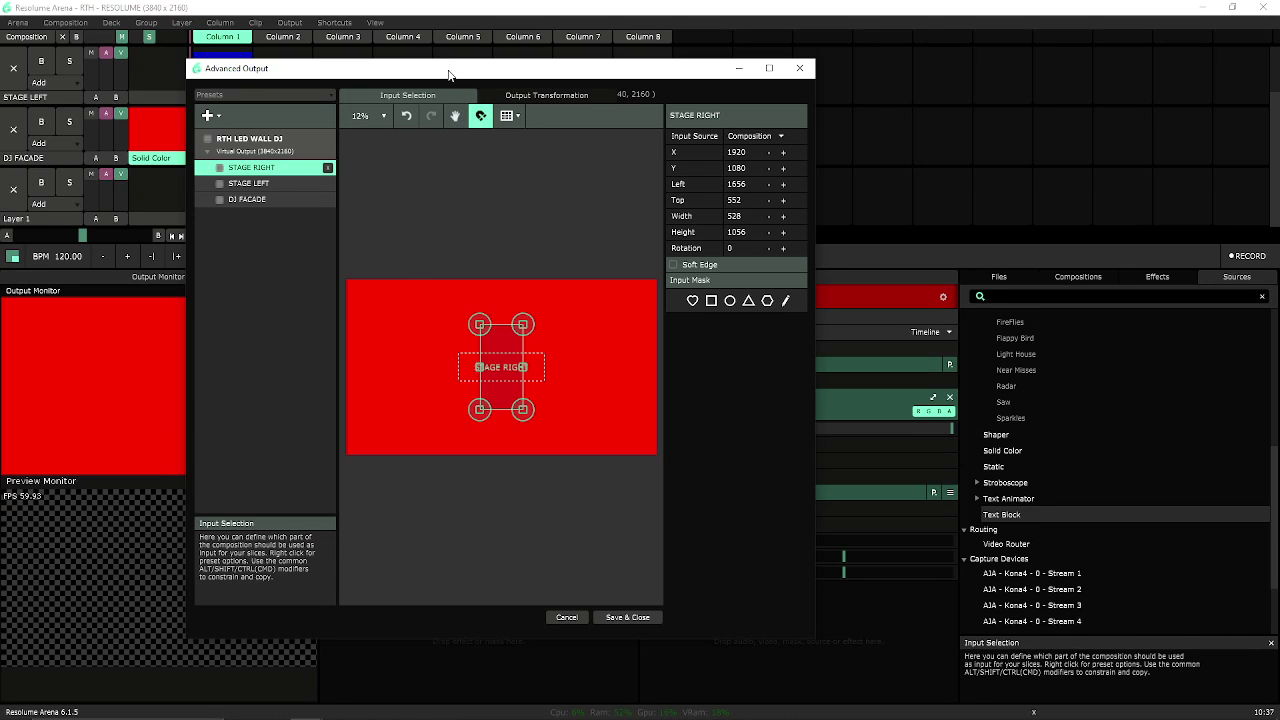
Step: Uncover the clip grid and cycle through the DJ FACADE, STAGE LEFT and STAGE RIGHT slices
left_click_drag(558, 75, 744, 70)
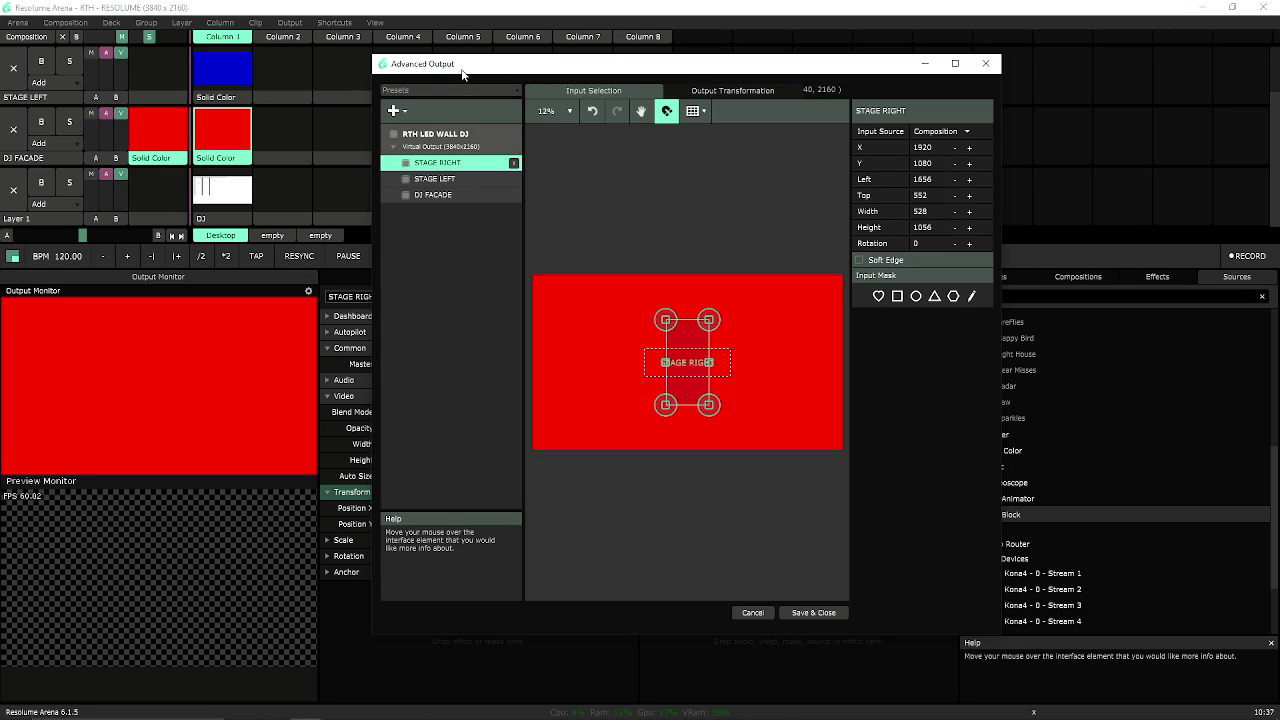
left_click(455, 194)
left_click(452, 178)
left_click(452, 162)
left_click(452, 178)
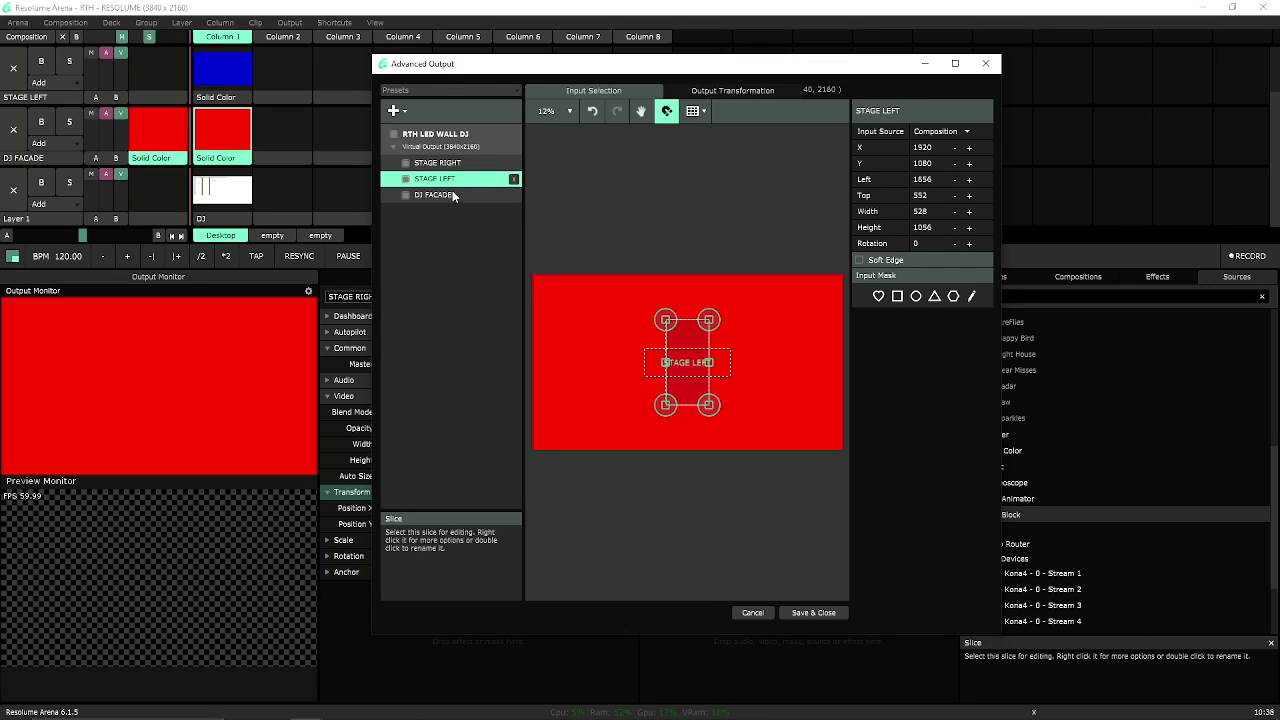
left_click(455, 195)
left_click(452, 178)
left_click(452, 162)
left_click(454, 195)
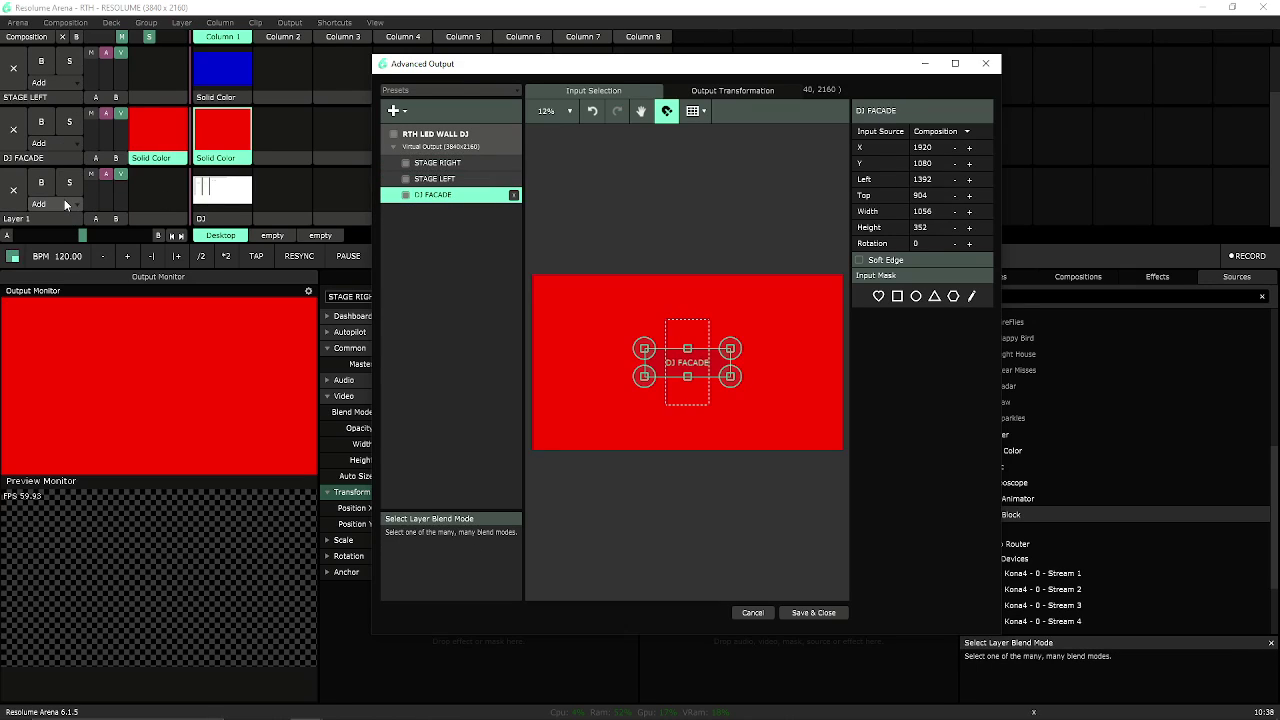
Step: Play the blue clip on STAGE LEFT and the green clip on STAGE RIGHT
scroll(56, 160, "up", 1)
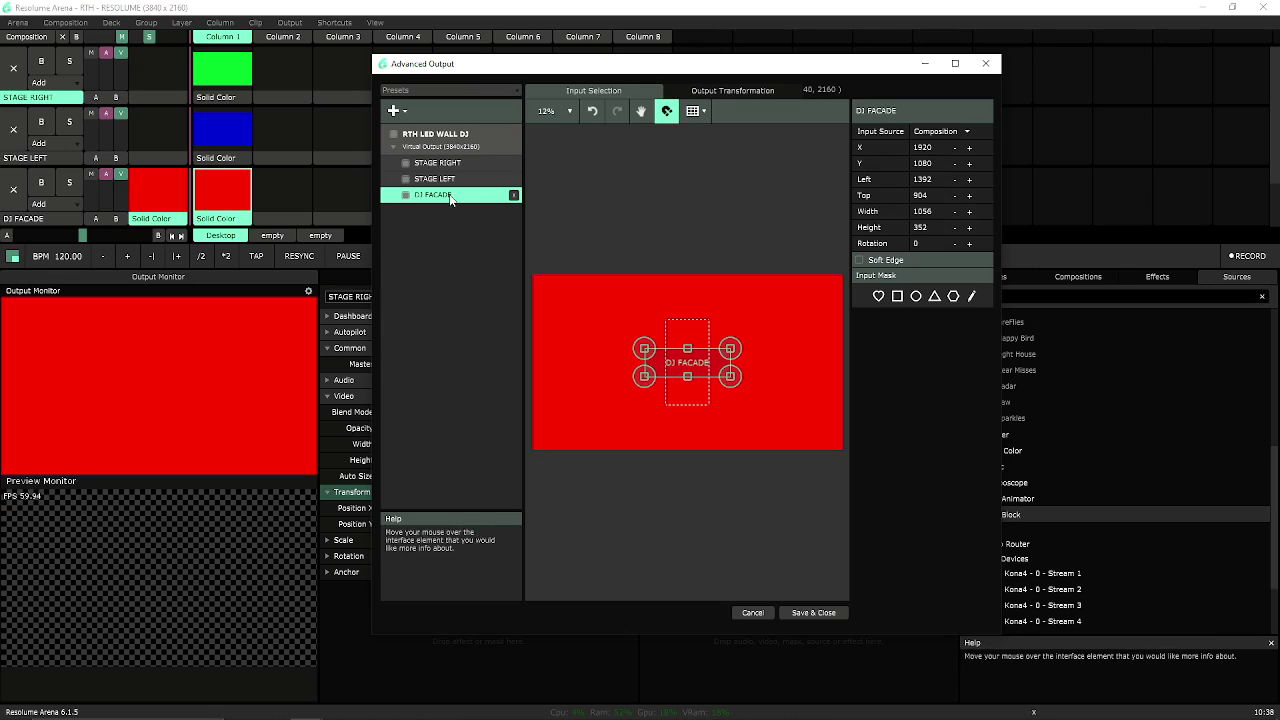
scroll(95, 184, "down", 1)
left_click(35, 186)
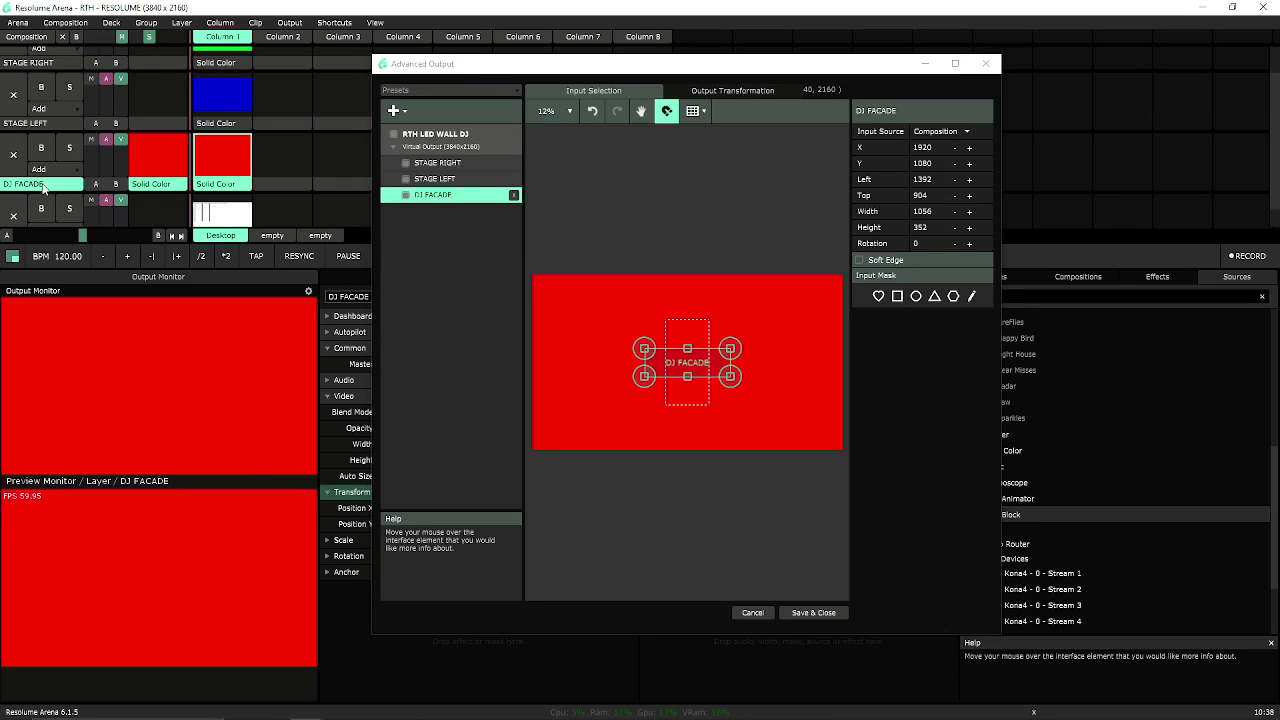
scroll(35, 186, "down", 1)
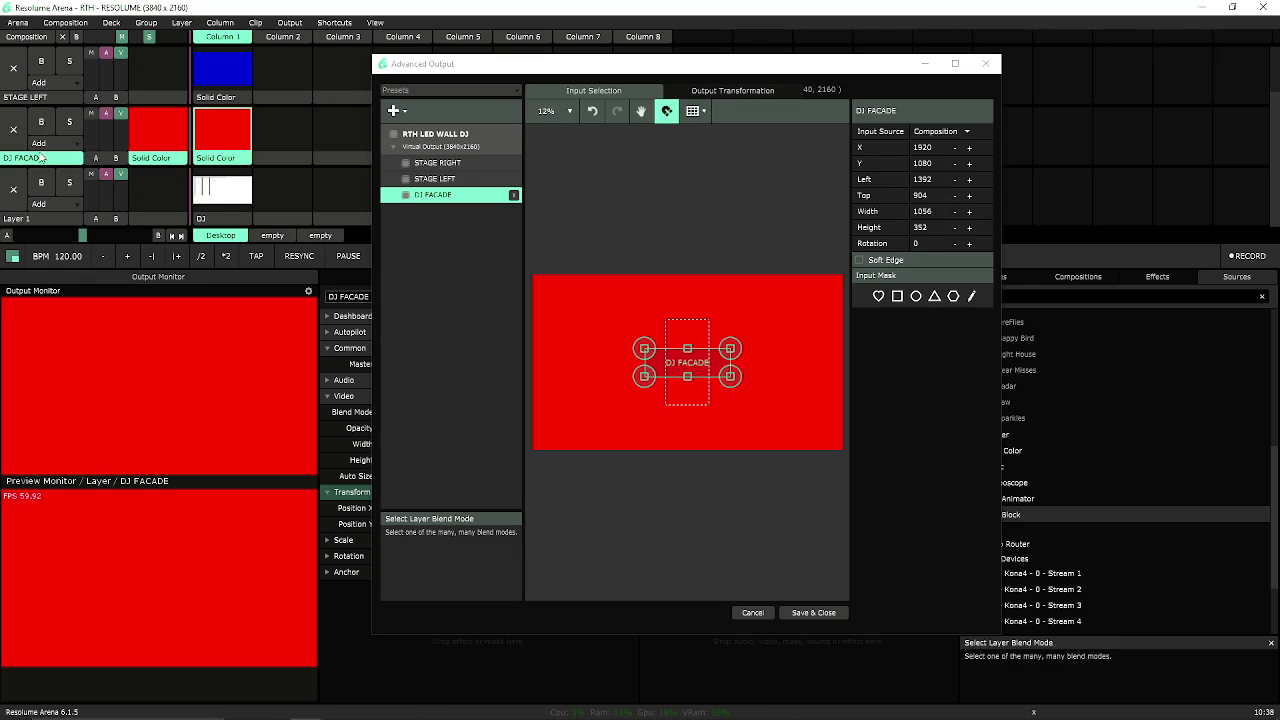
scroll(35, 160, "up", 1)
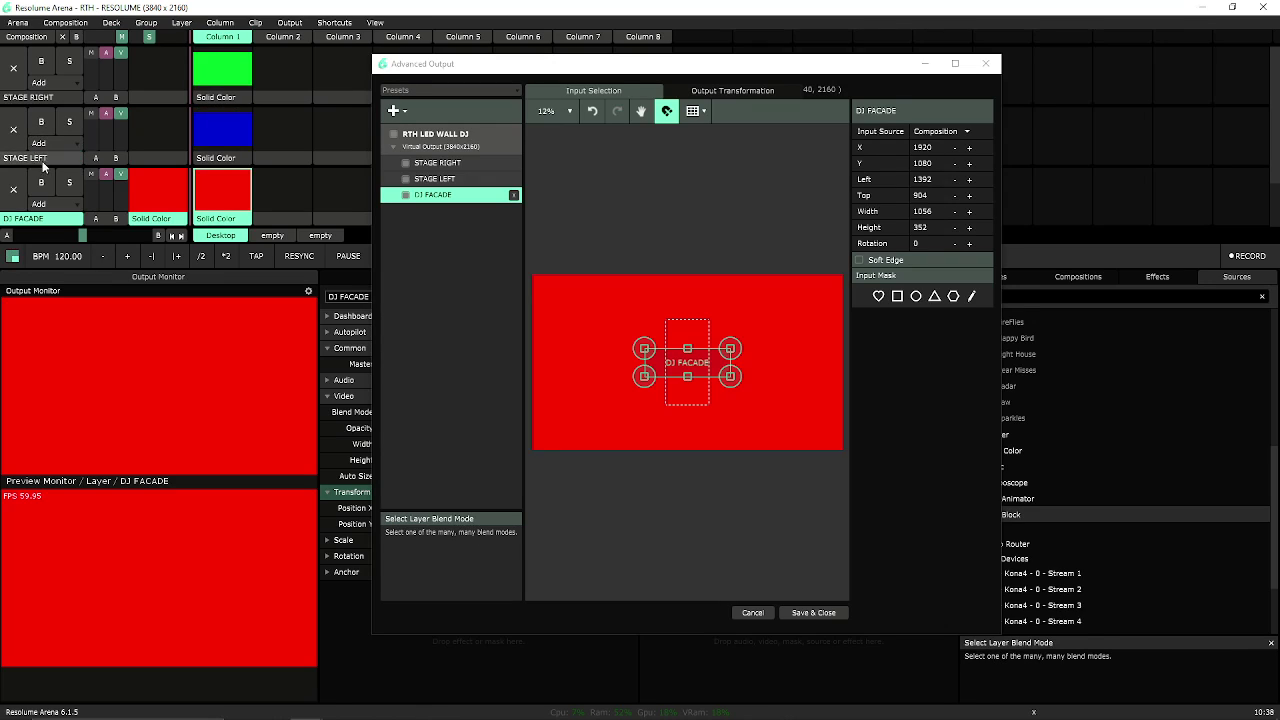
left_click(37, 162)
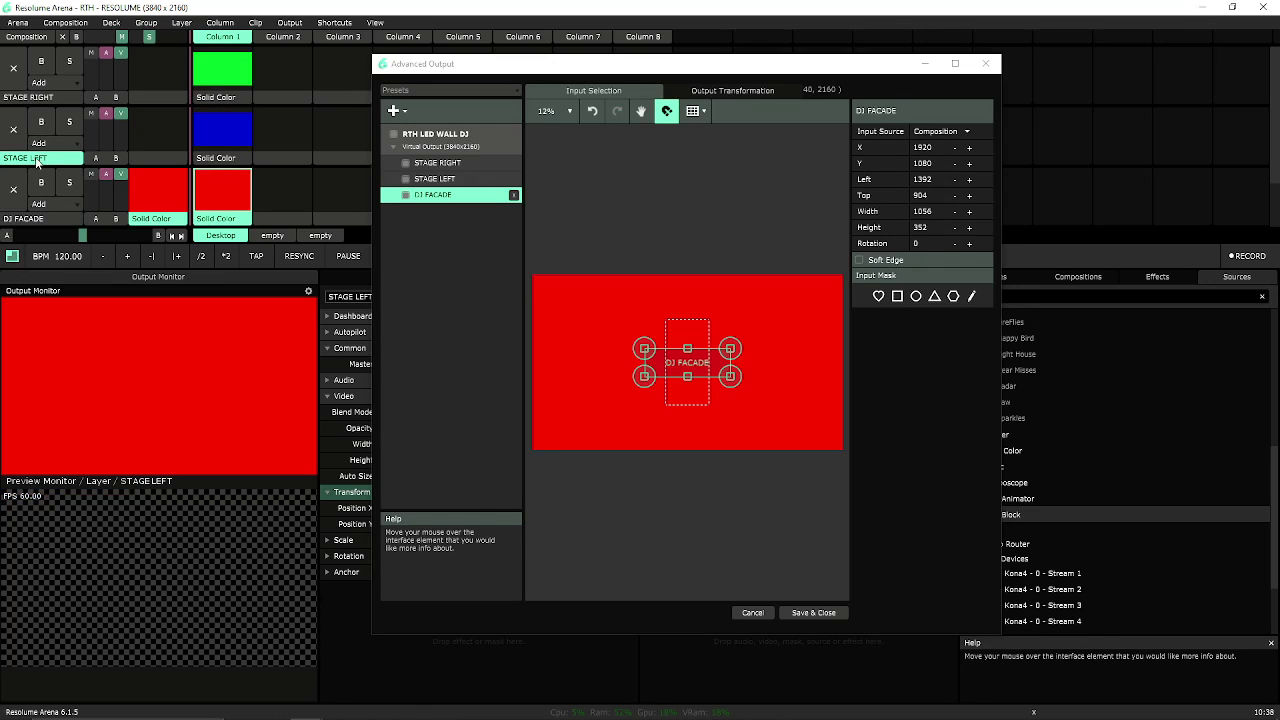
left_click(215, 150)
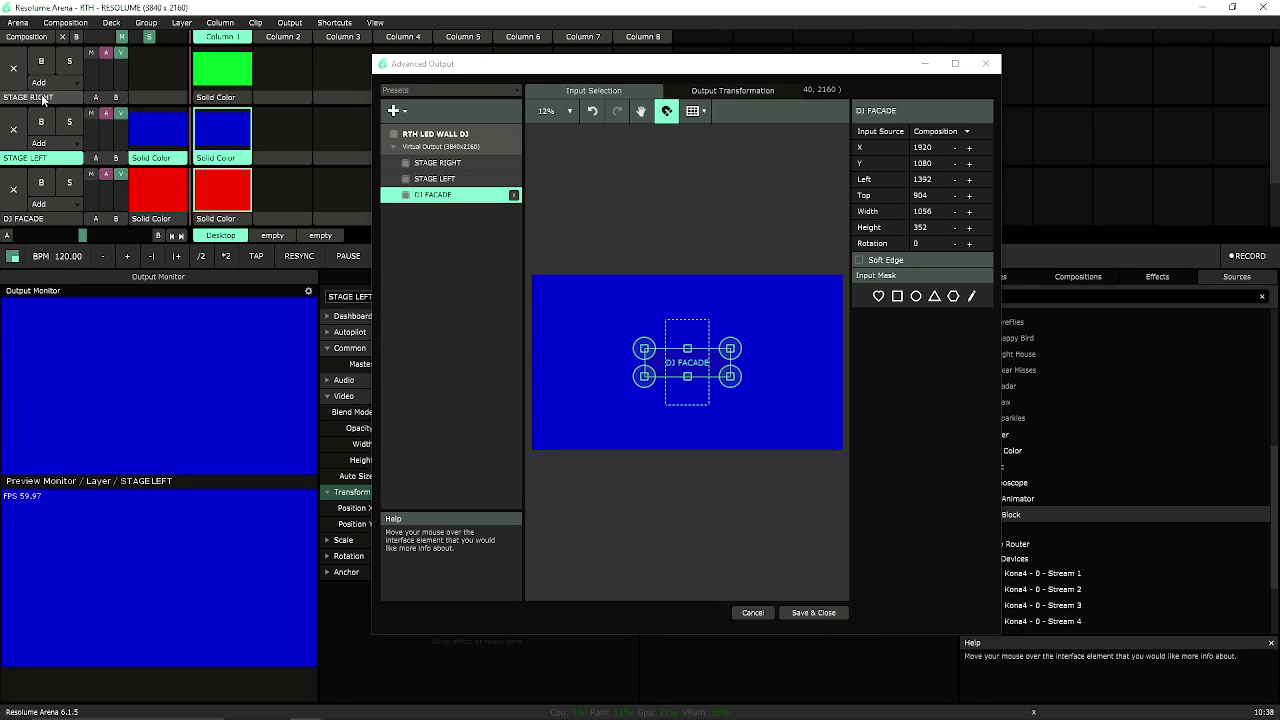
left_click(222, 65)
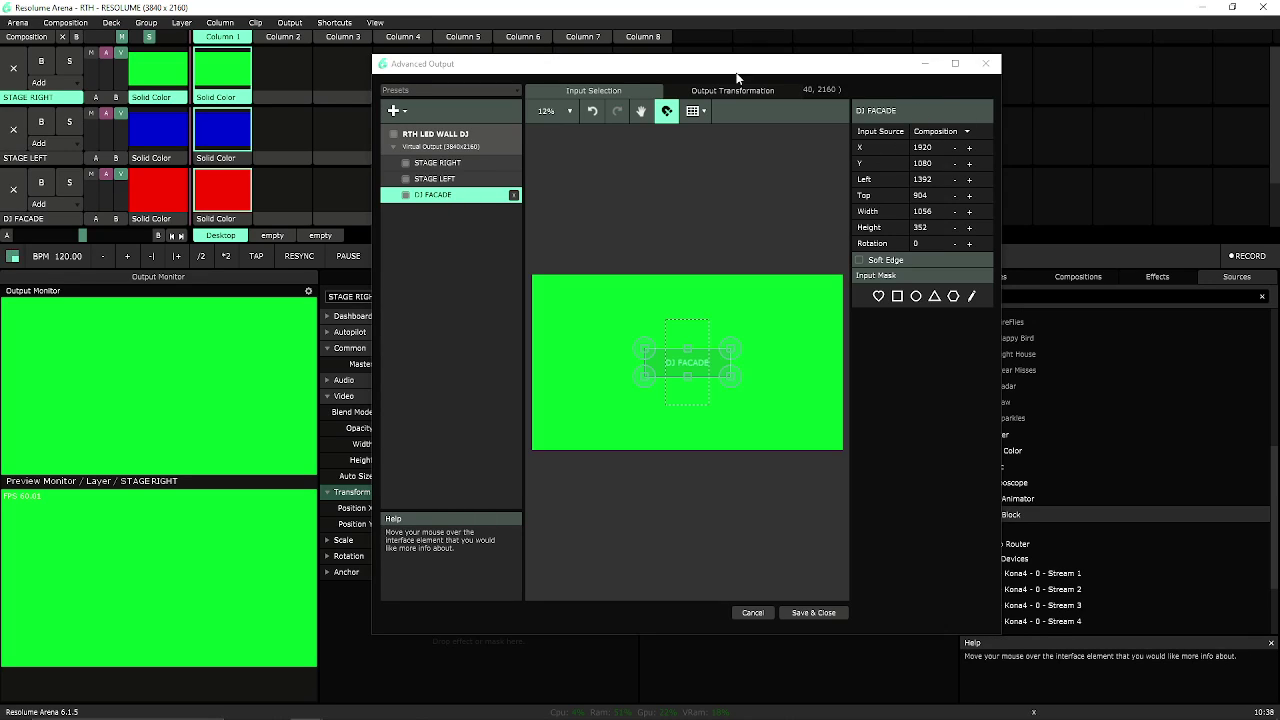
left_click(690, 90)
left_click(609, 92)
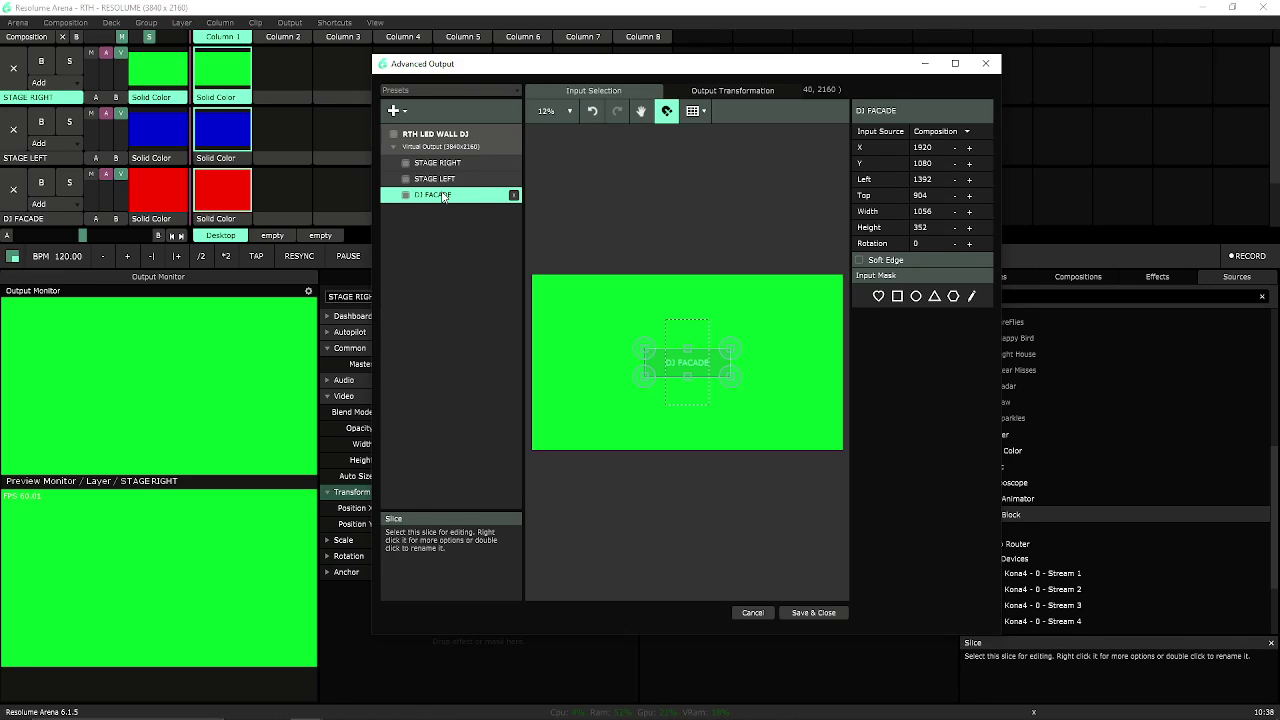
Step: Set the DJ FACADE slice's input source to the DJ FACADE layer, then clear that layer's red clip
left_click(966, 133)
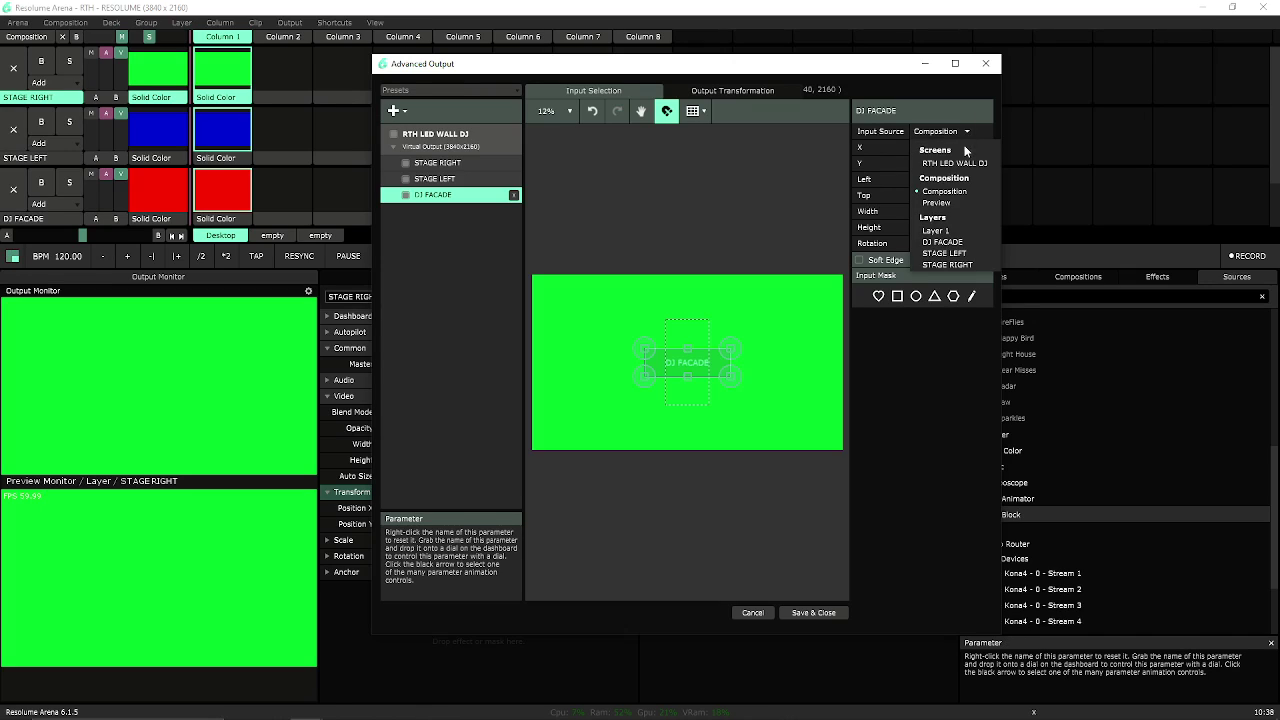
left_click(949, 243)
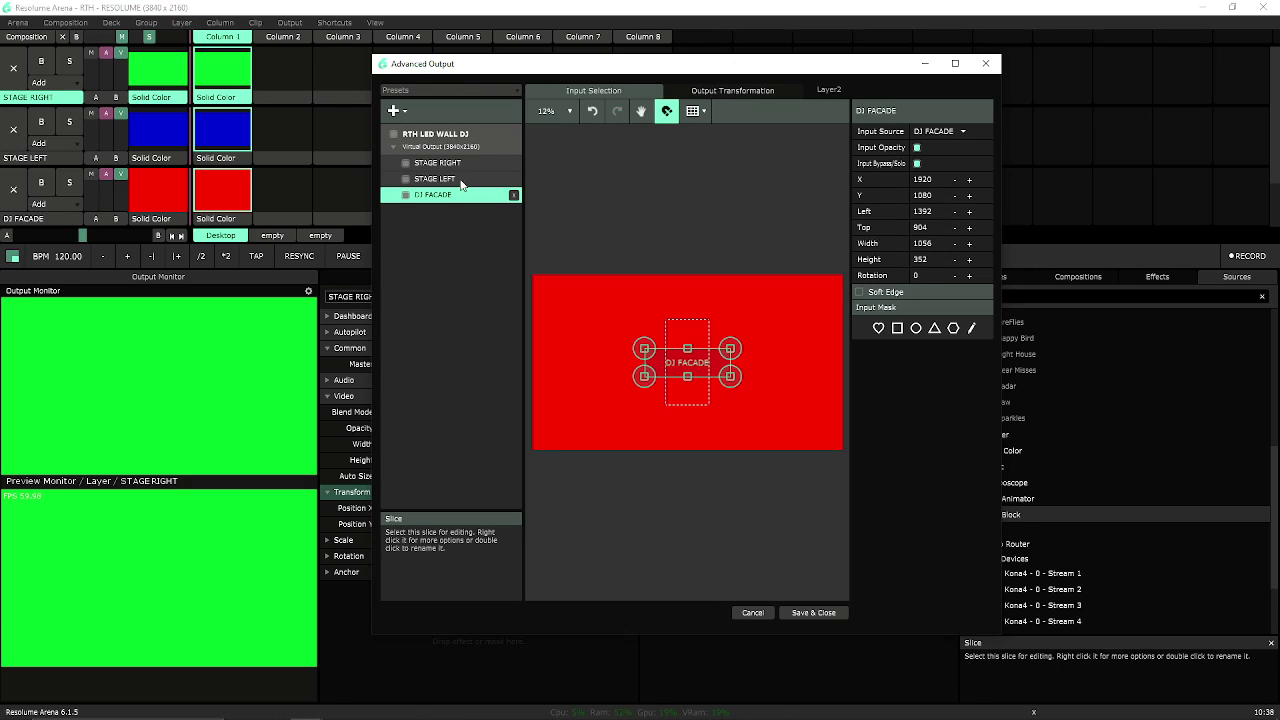
left_click(13, 189)
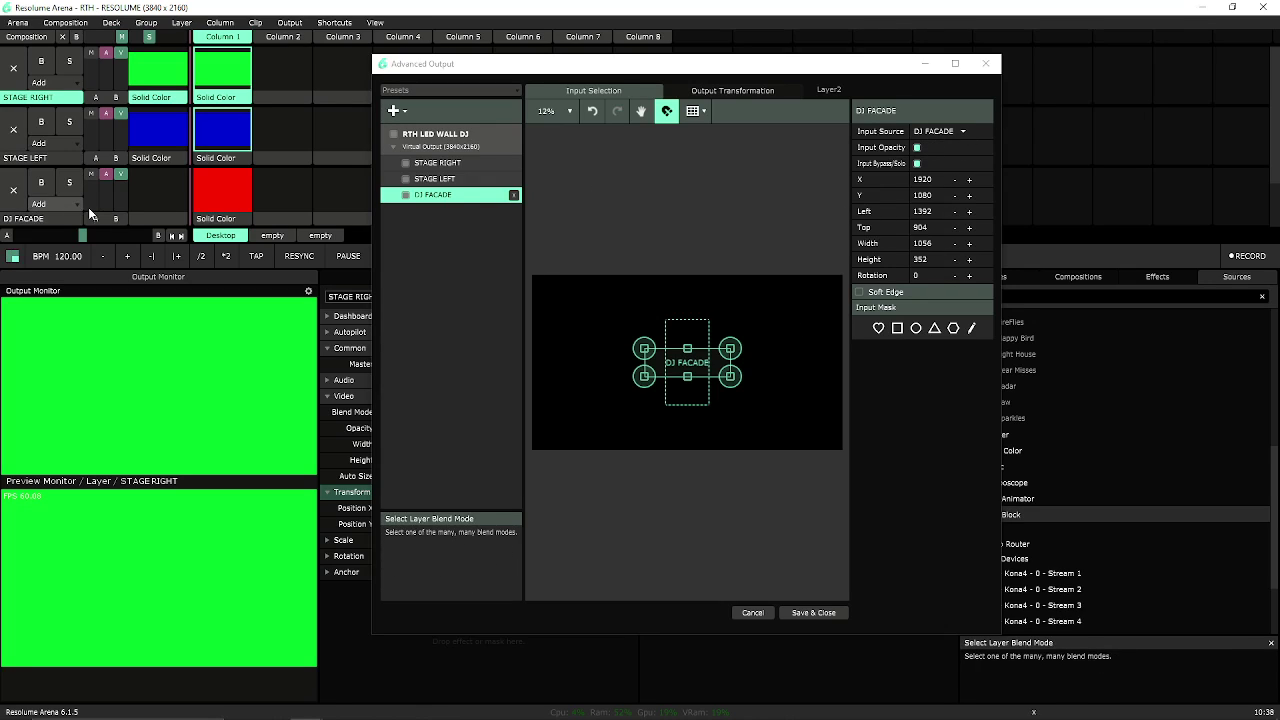
Step: Rearrange clips so red plays in DJ FACADE Column 1 and blue returns to STAGE LEFT Column 1
left_click(222, 190)
left_click_drag(441, 64, 391, 330)
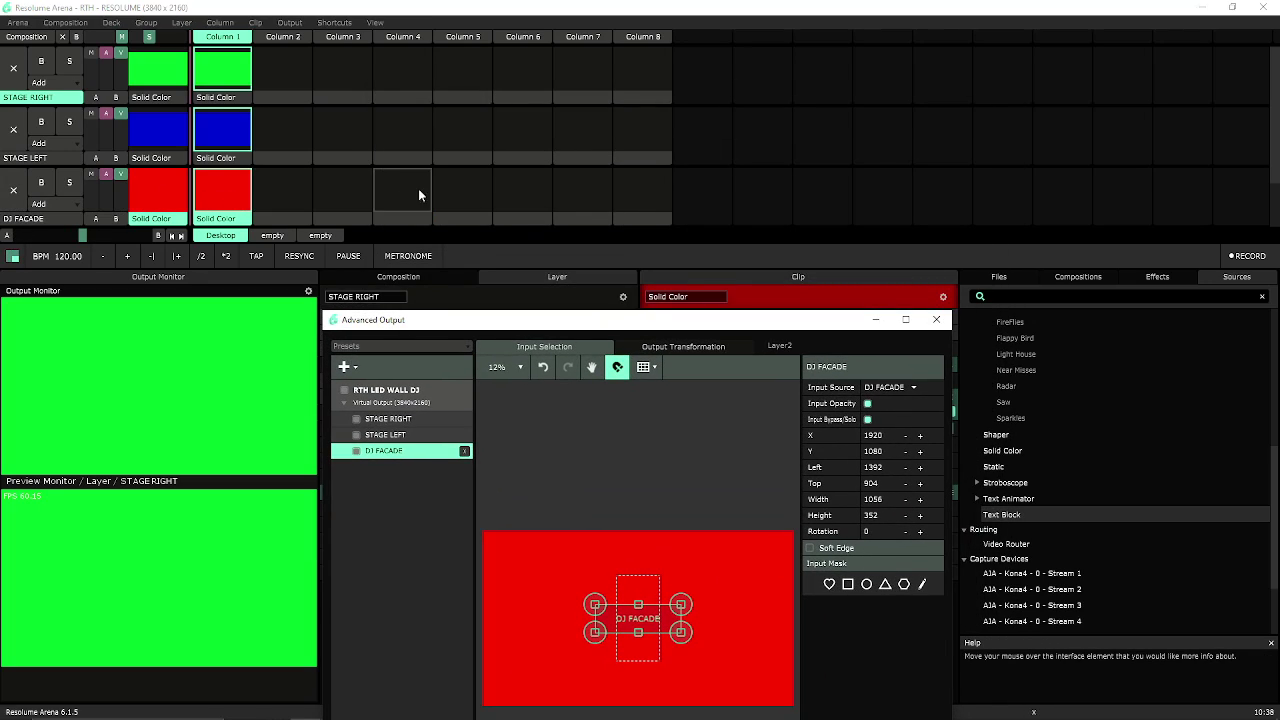
left_click_drag(224, 192, 238, 165)
left_click_drag(238, 95, 286, 142)
left_click(290, 132)
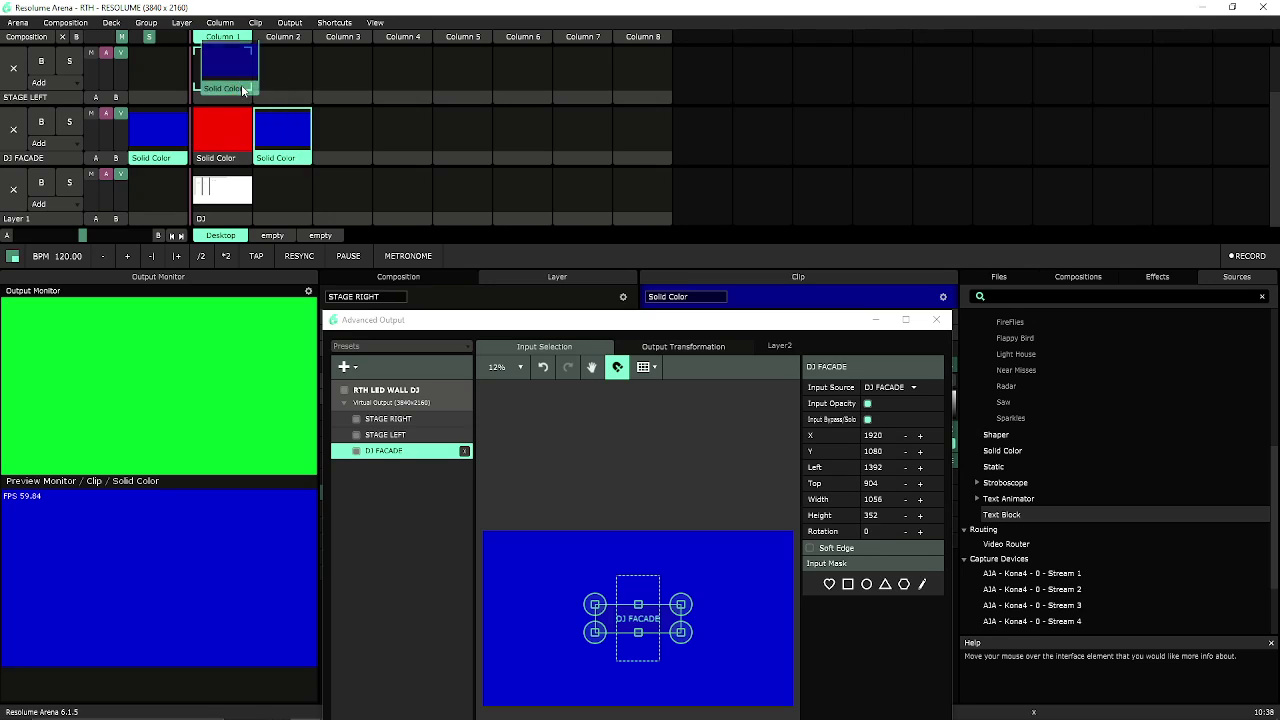
left_click_drag(241, 88, 230, 70)
left_click(225, 112)
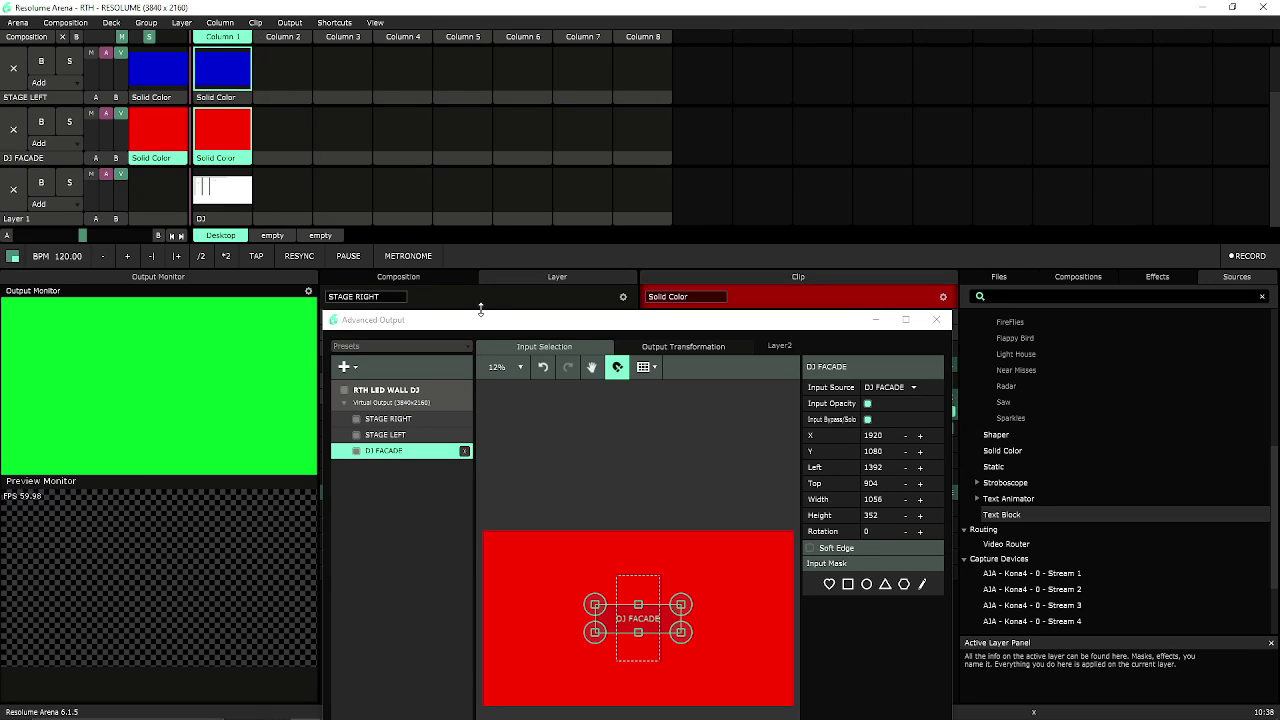
left_click_drag(482, 318, 480, 130)
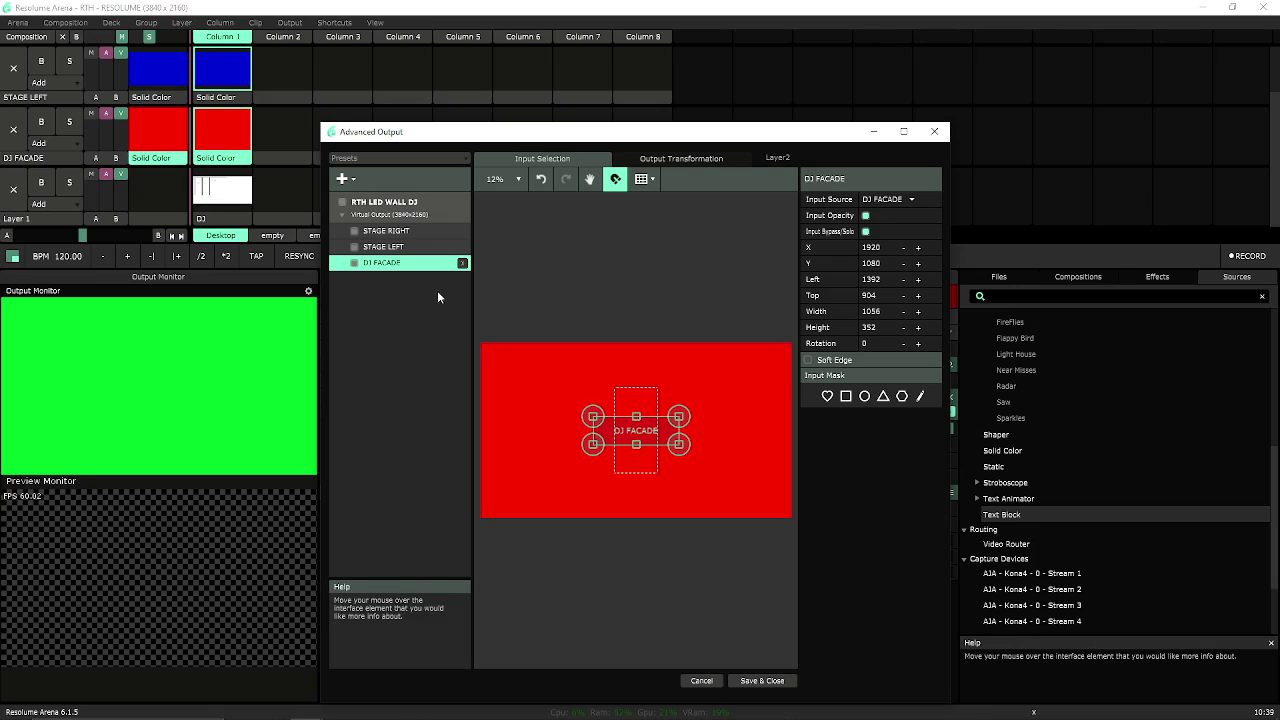
Step: Set STAGE LEFT's input source to the STAGE LEFT layer and STAGE RIGHT's to the STAGE RIGHT layer
left_click(389, 246)
left_click(886, 199)
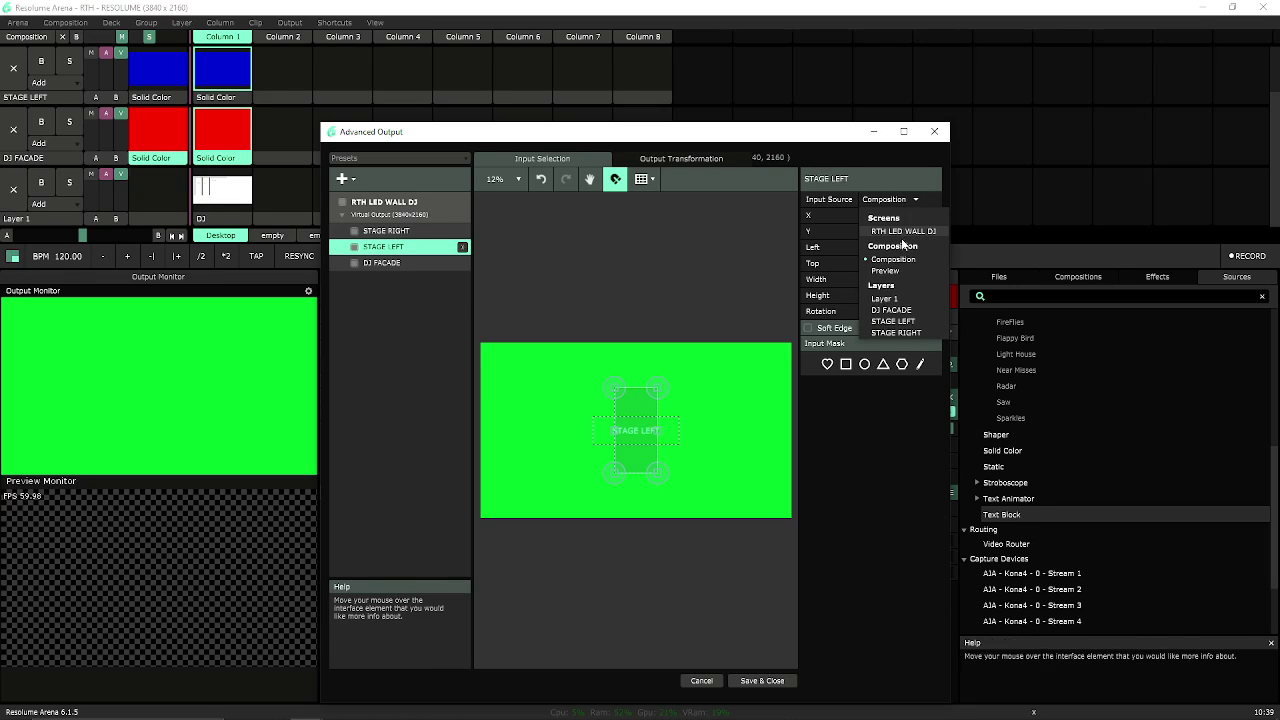
left_click(893, 321)
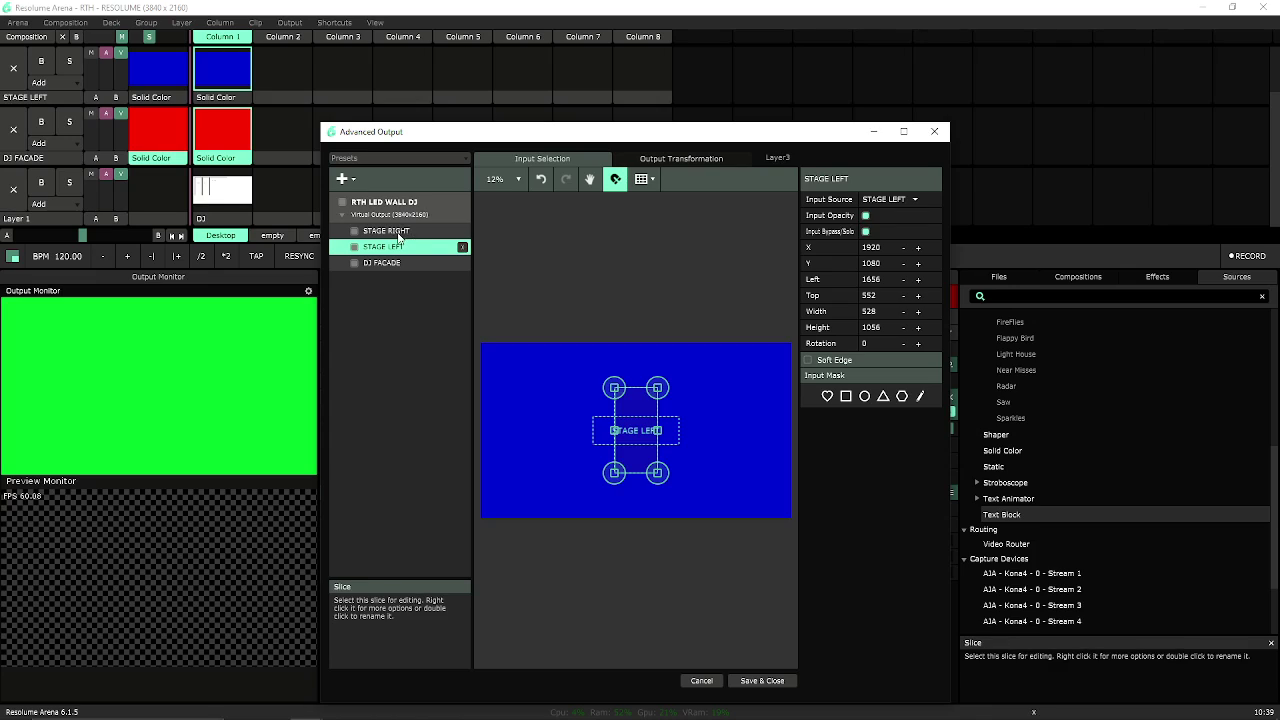
key("Up")
left_click(886, 199)
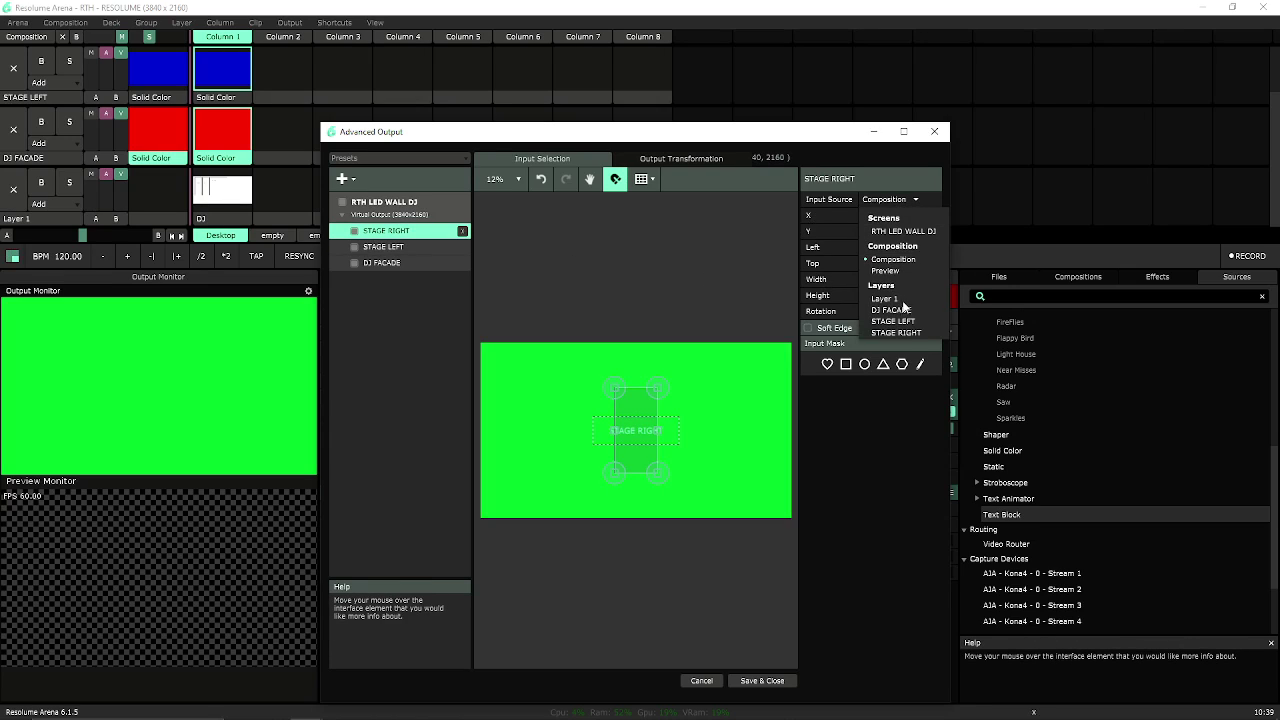
left_click(896, 332)
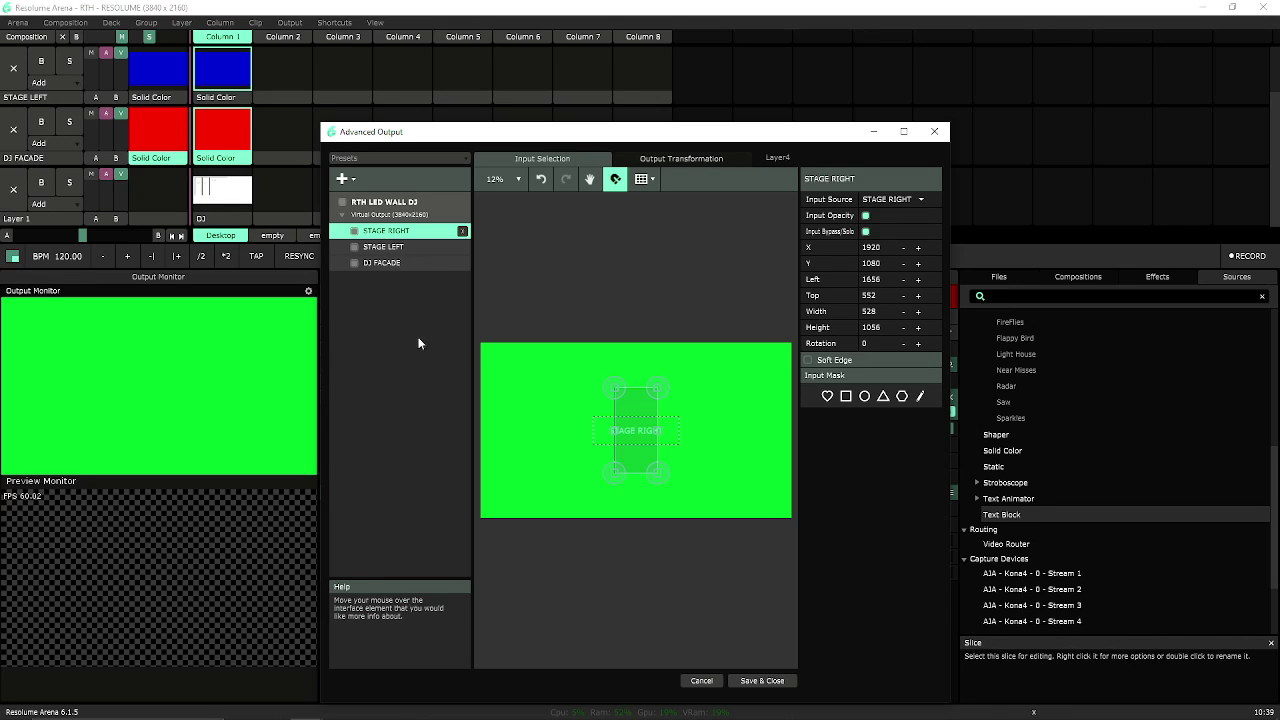
left_click(404, 246)
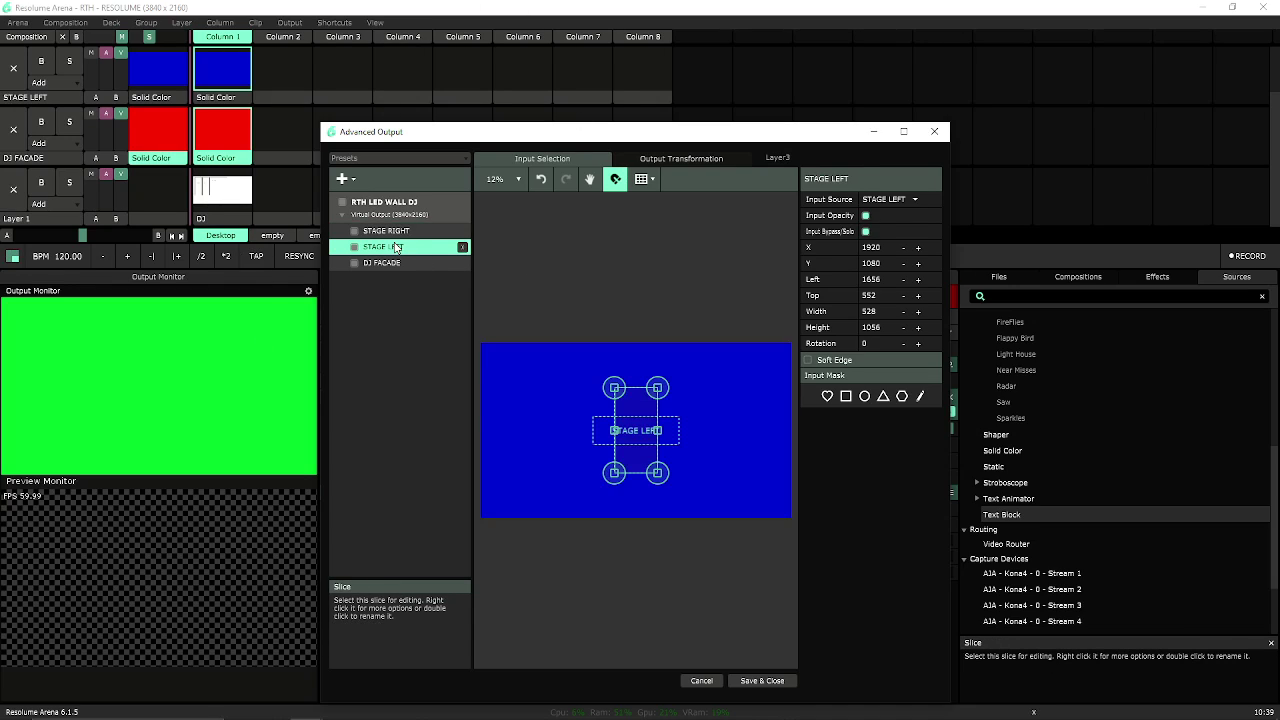
left_click(397, 232)
key("Down")
Step: Cycle through the STAGE RIGHT, STAGE LEFT and DJ FACADE slices, verifying green, blue and red inputs
left_click(395, 232)
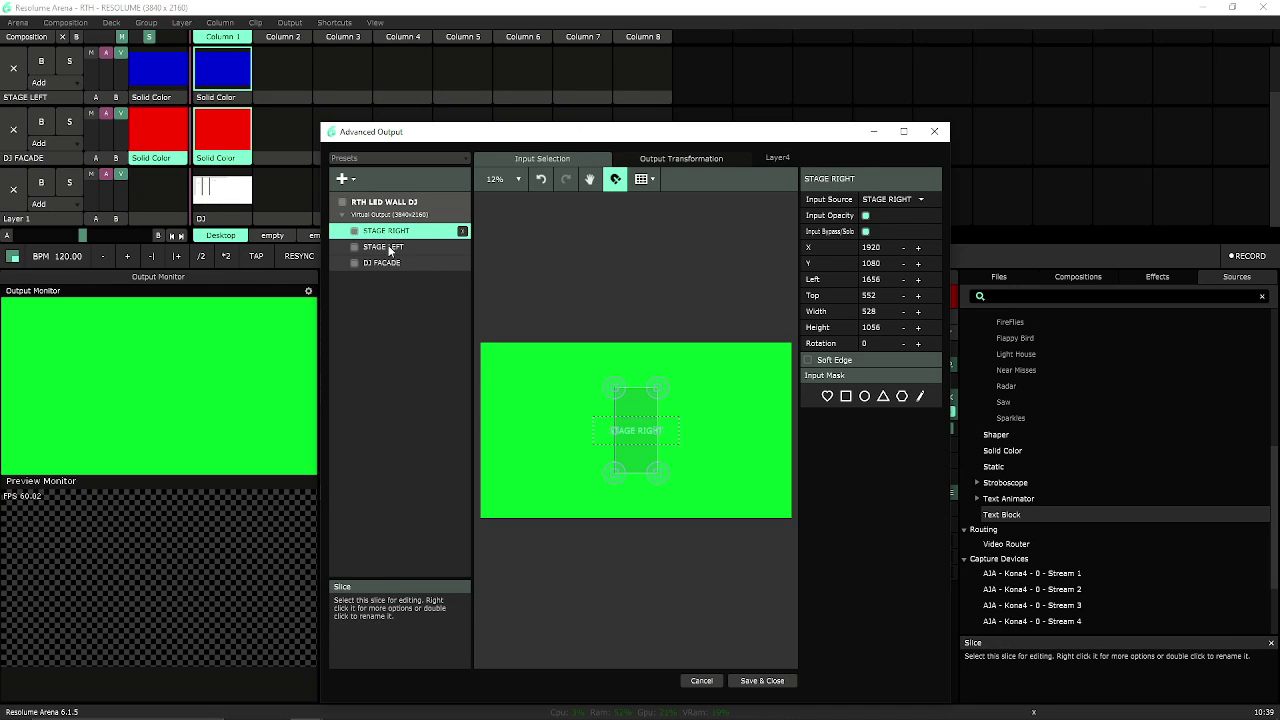
left_click(390, 249)
left_click(394, 233)
left_click(395, 250)
left_click(397, 234)
left_click(384, 262)
left_click(386, 233)
left_click(418, 248)
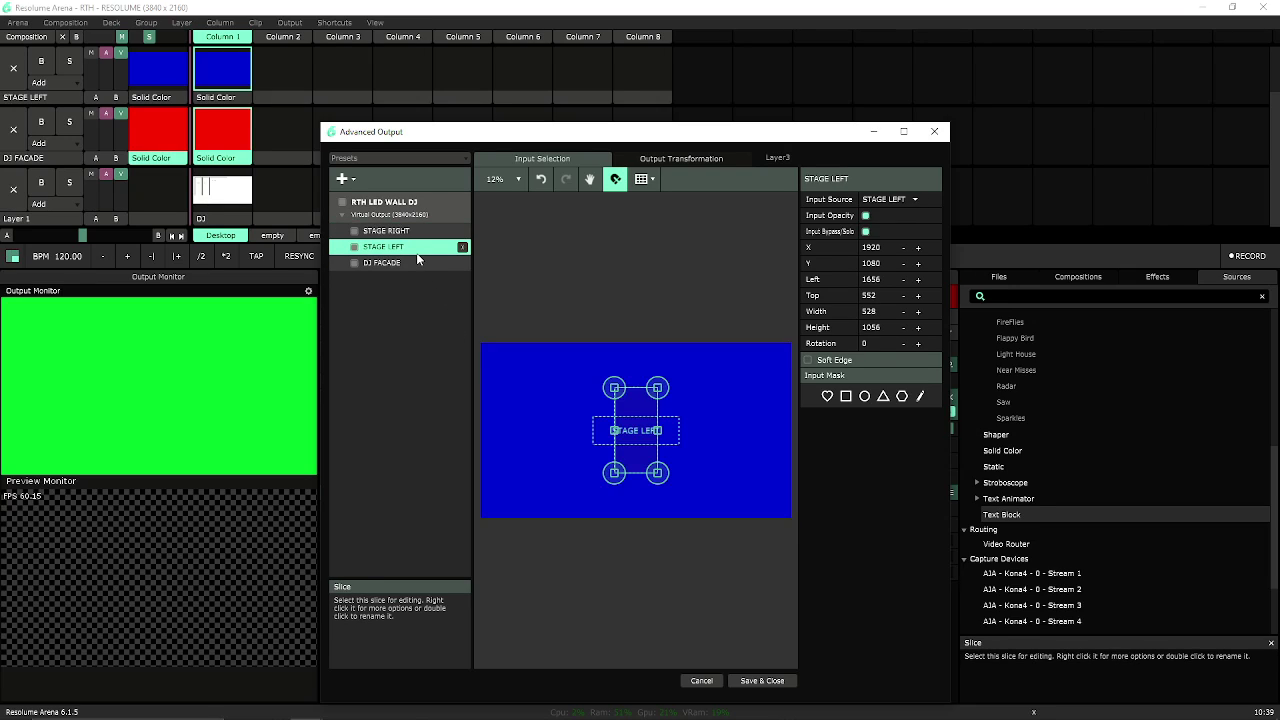
left_click(400, 262)
left_click(405, 247)
left_click(404, 232)
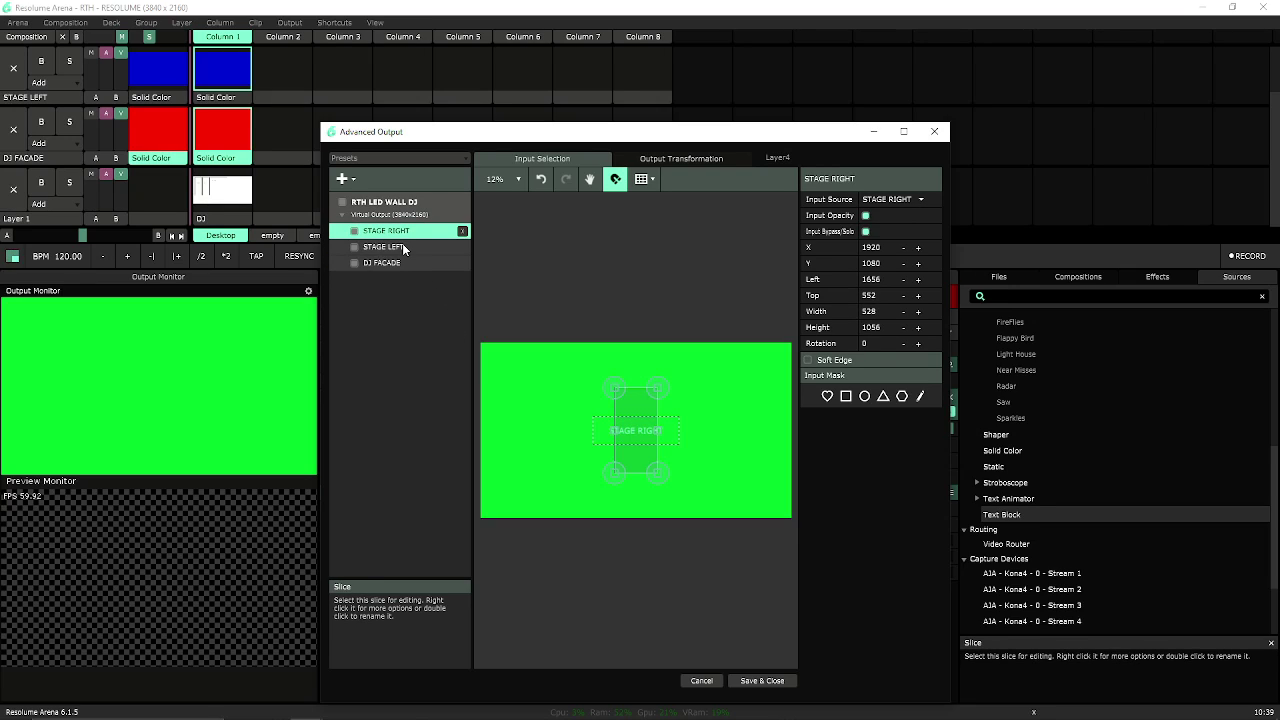
left_click(402, 245)
left_click(400, 262)
left_click(408, 247)
left_click(408, 231)
left_click(408, 247)
left_click(408, 263)
left_click(414, 247)
left_click(416, 231)
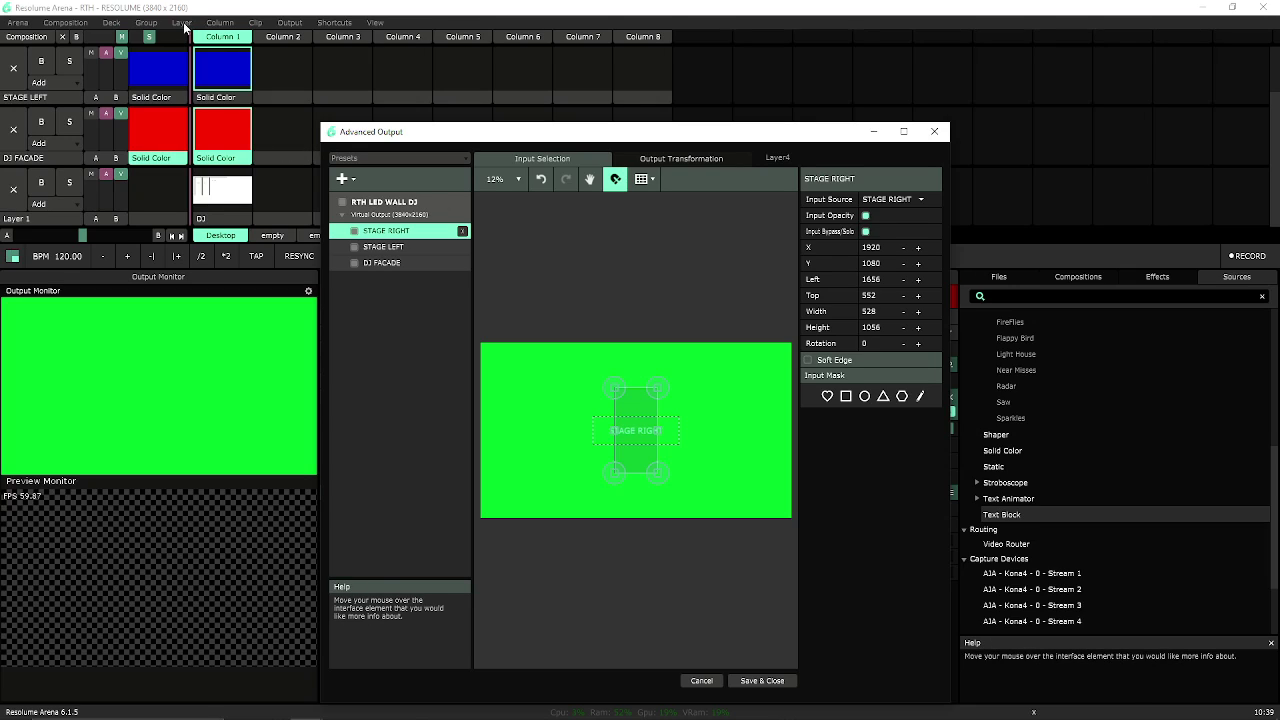
left_click(402, 248)
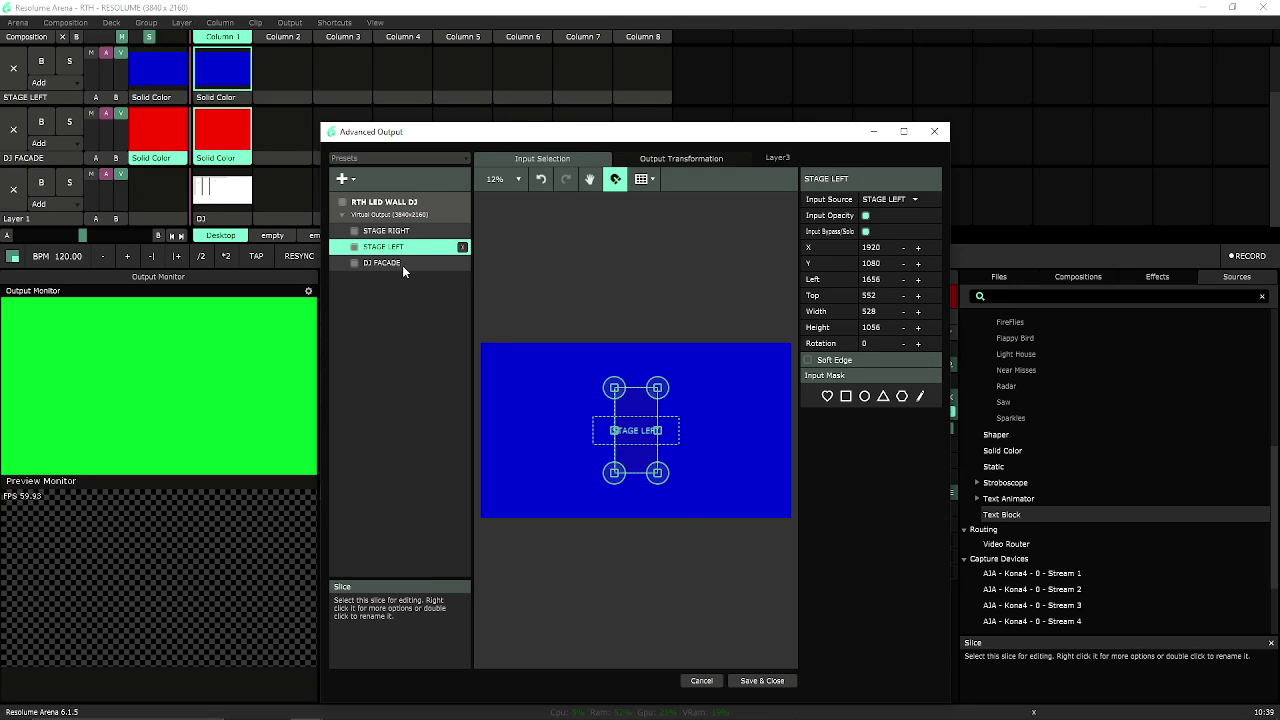
left_click(402, 264)
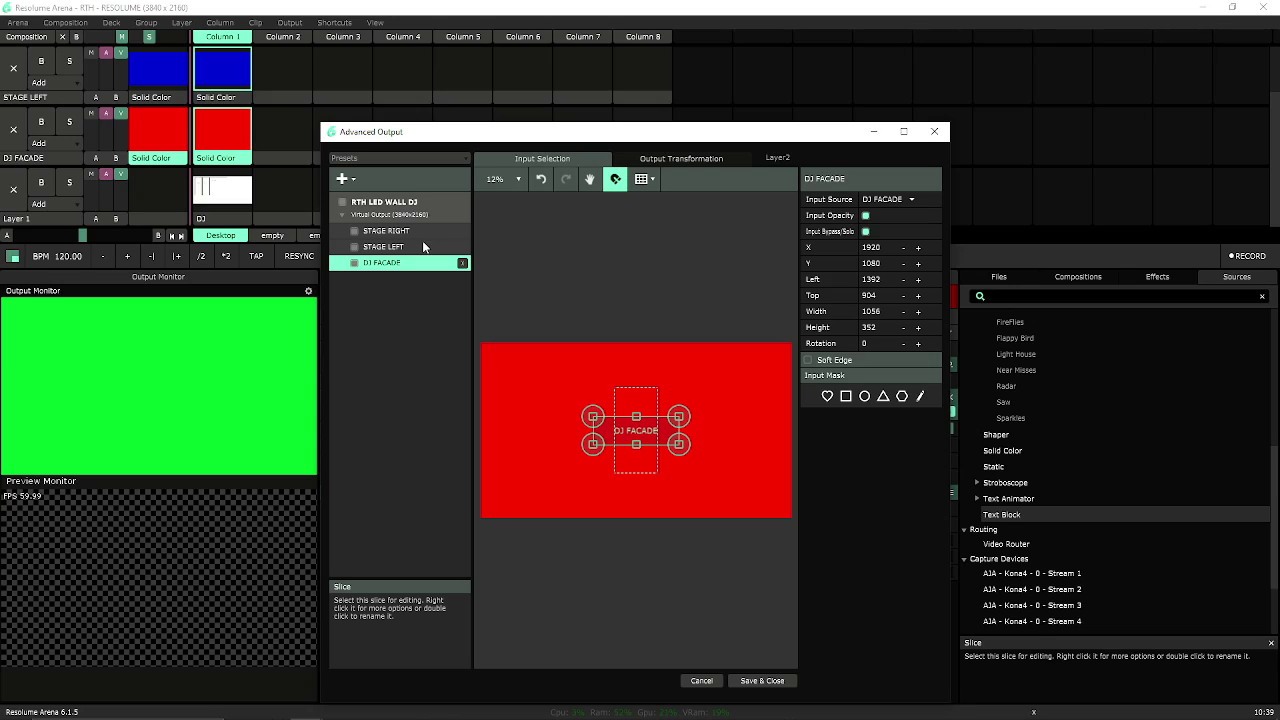
left_click(424, 246)
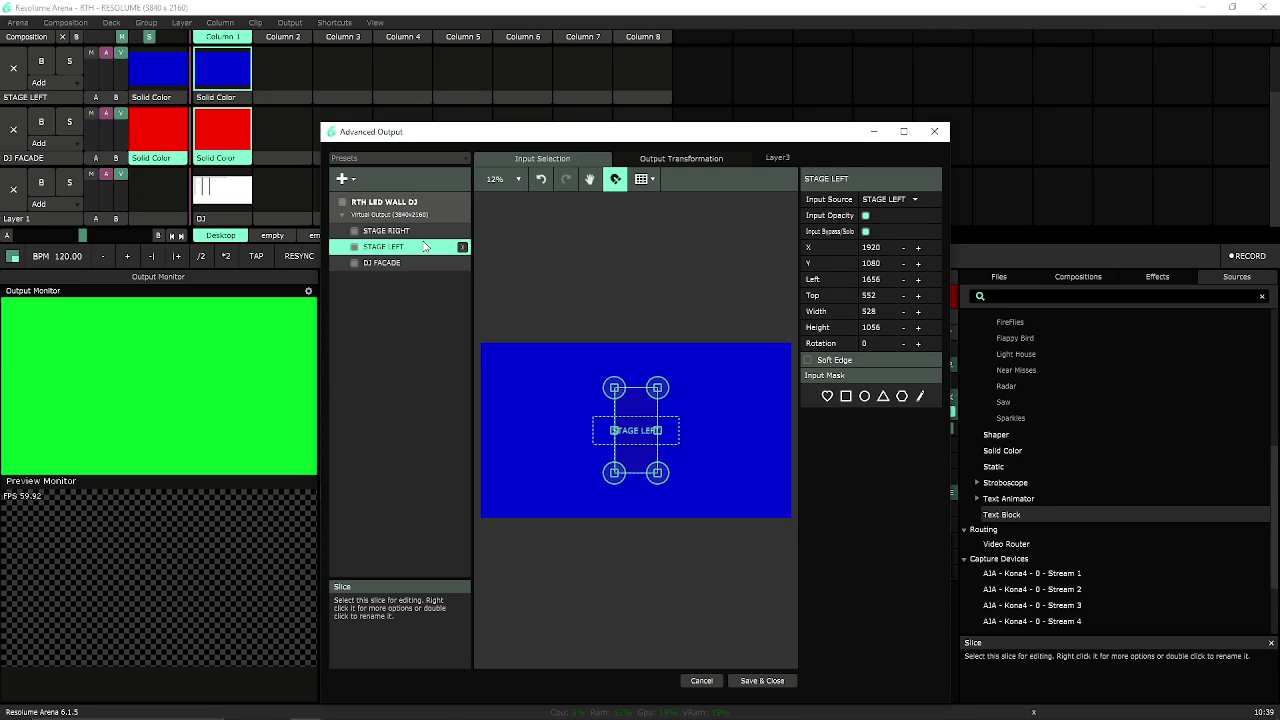
left_click(433, 231)
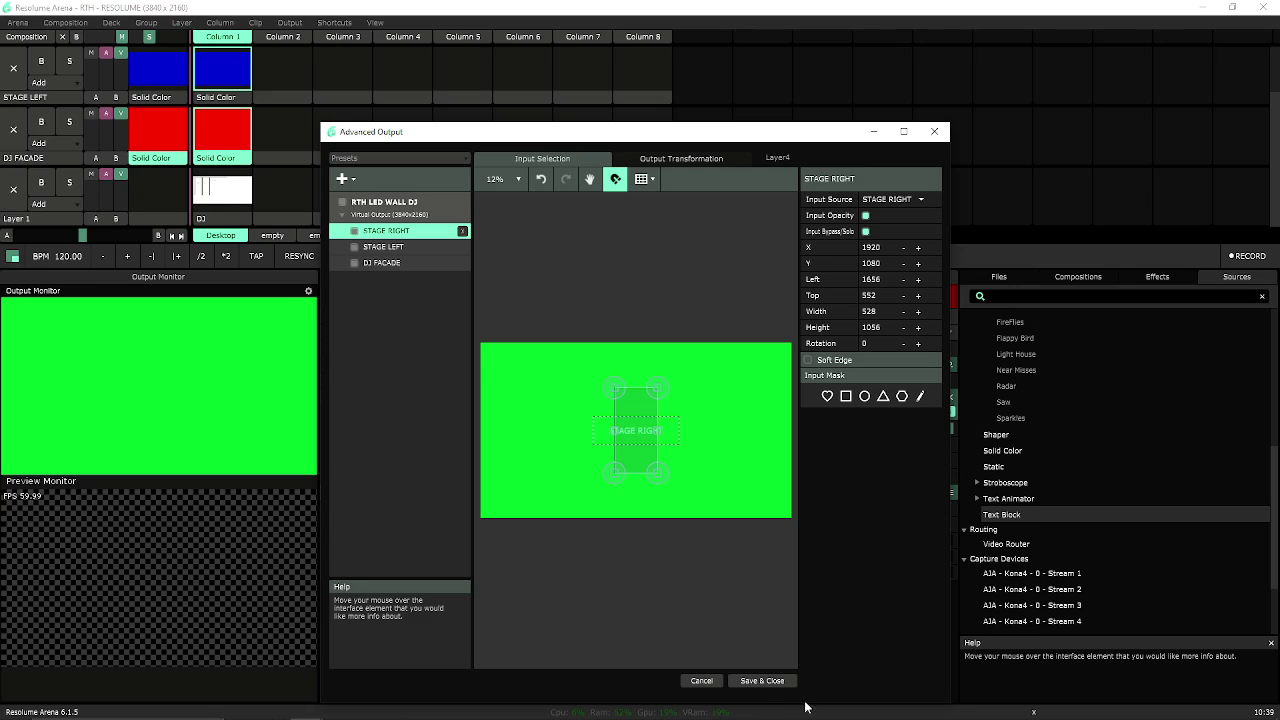
Step: Save and close the setup, reopen Output > Advanced, and enlarge its window
left_click(760, 681)
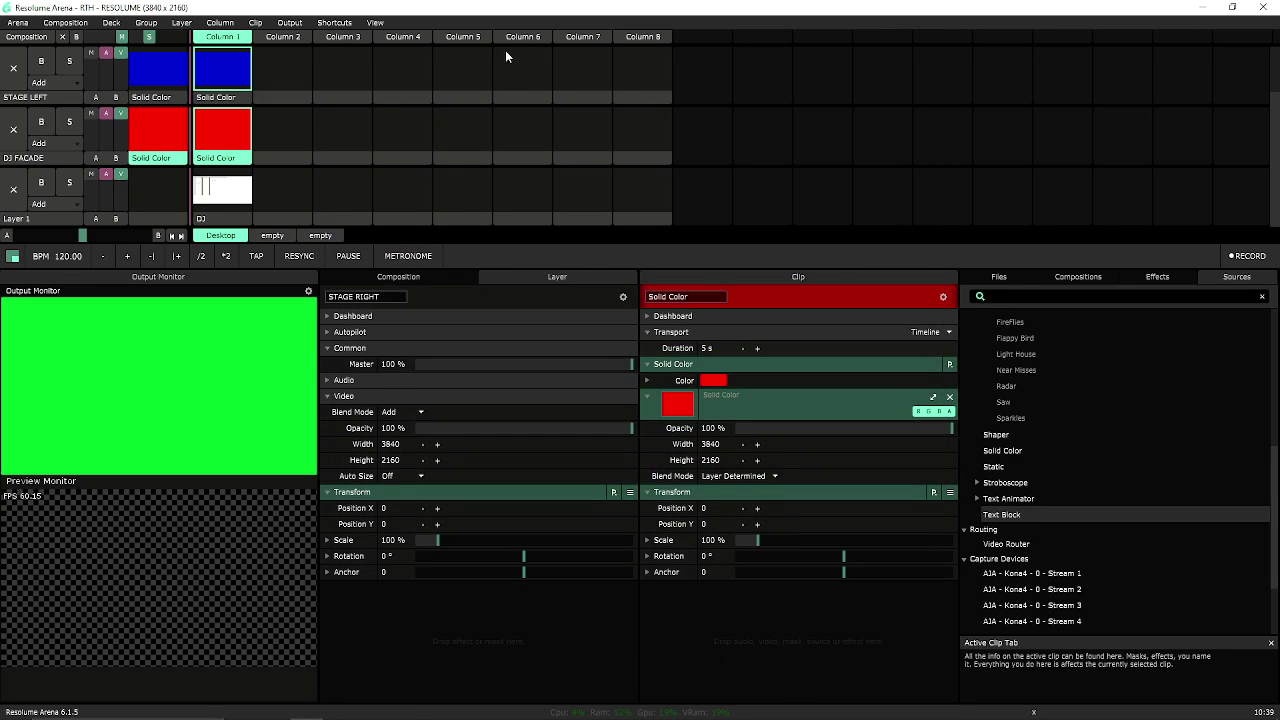
left_click(284, 24)
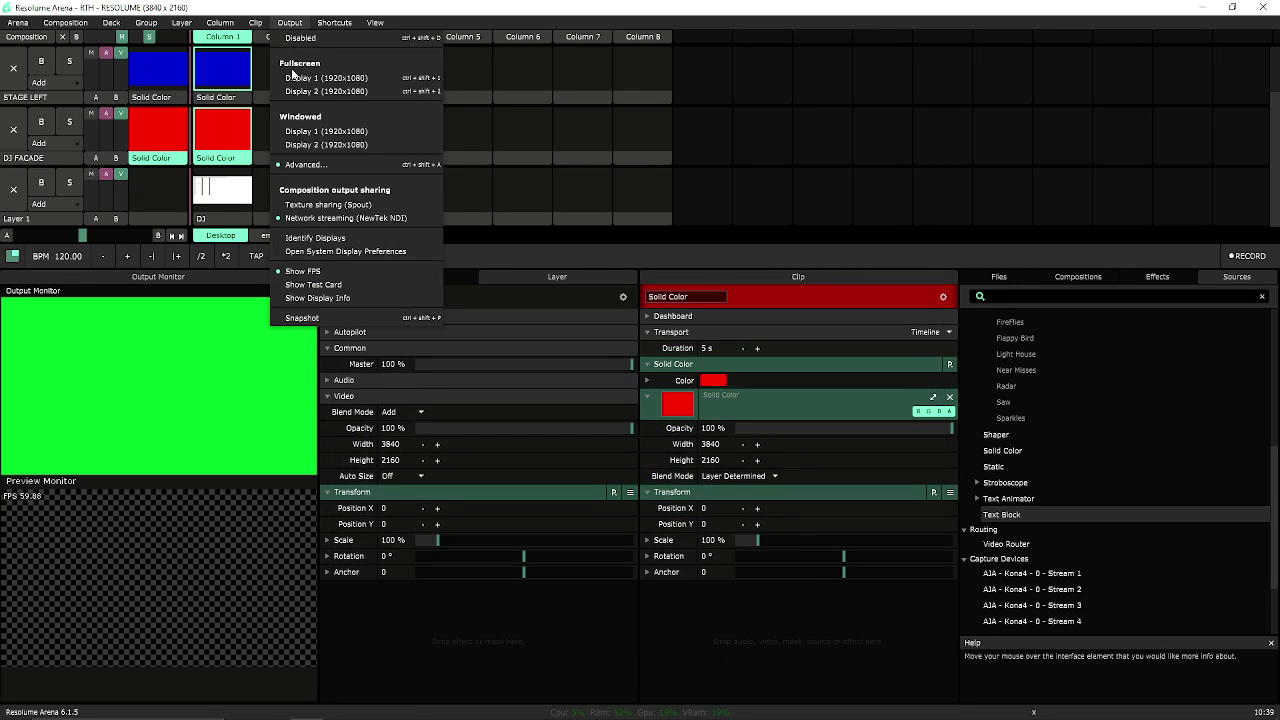
left_click(311, 166)
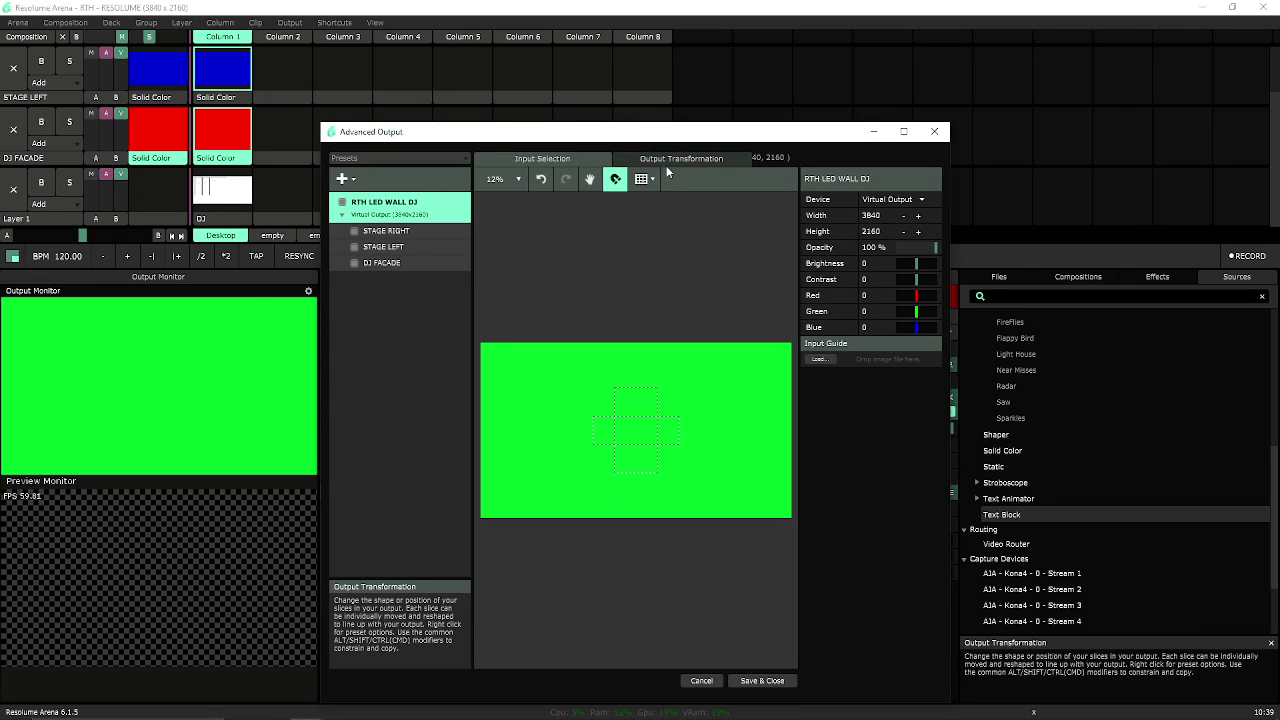
left_click_drag(680, 131, 600, 61)
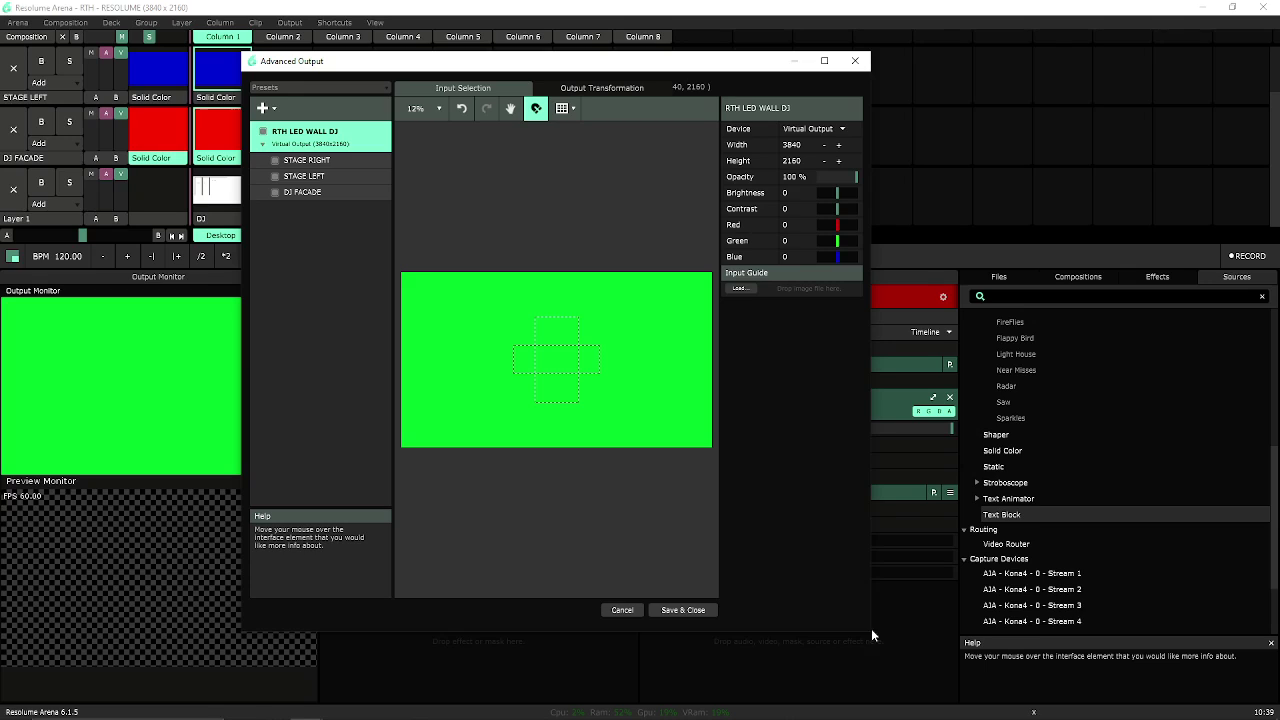
left_click_drag(871, 630, 1185, 703)
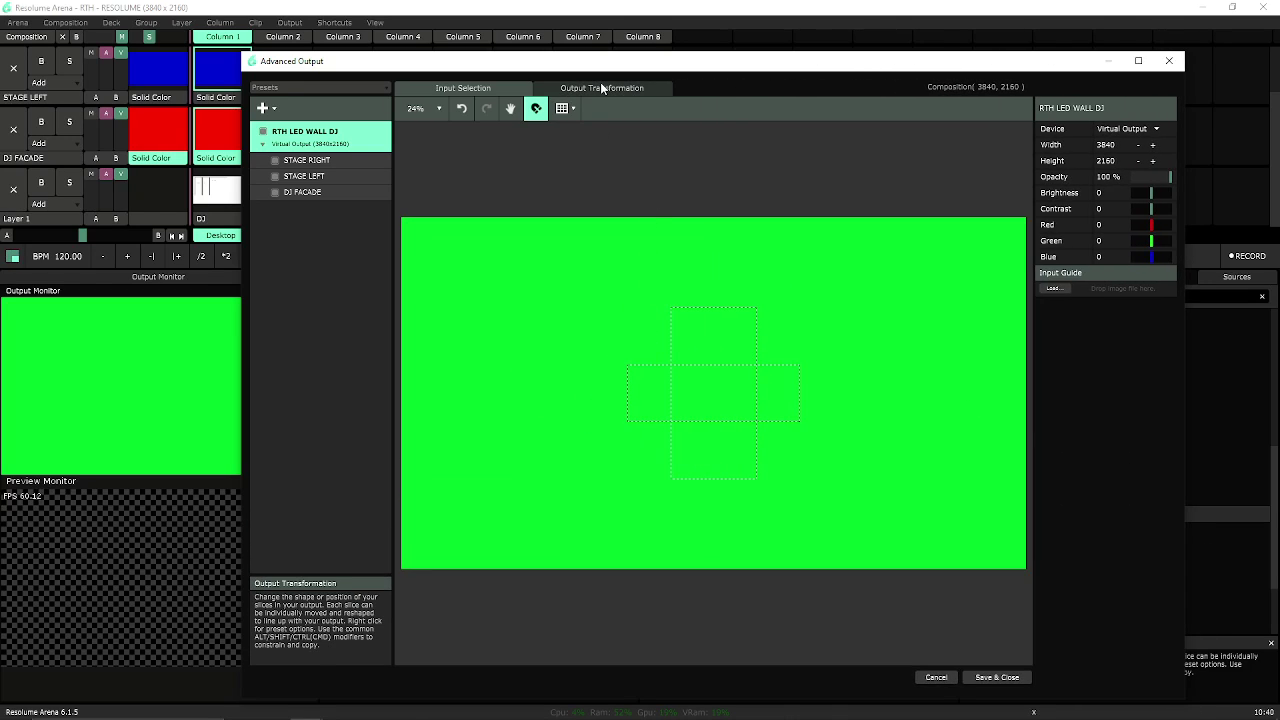
Step: In Output Transformation, select the blue, green and red slices in turn
left_click(629, 87)
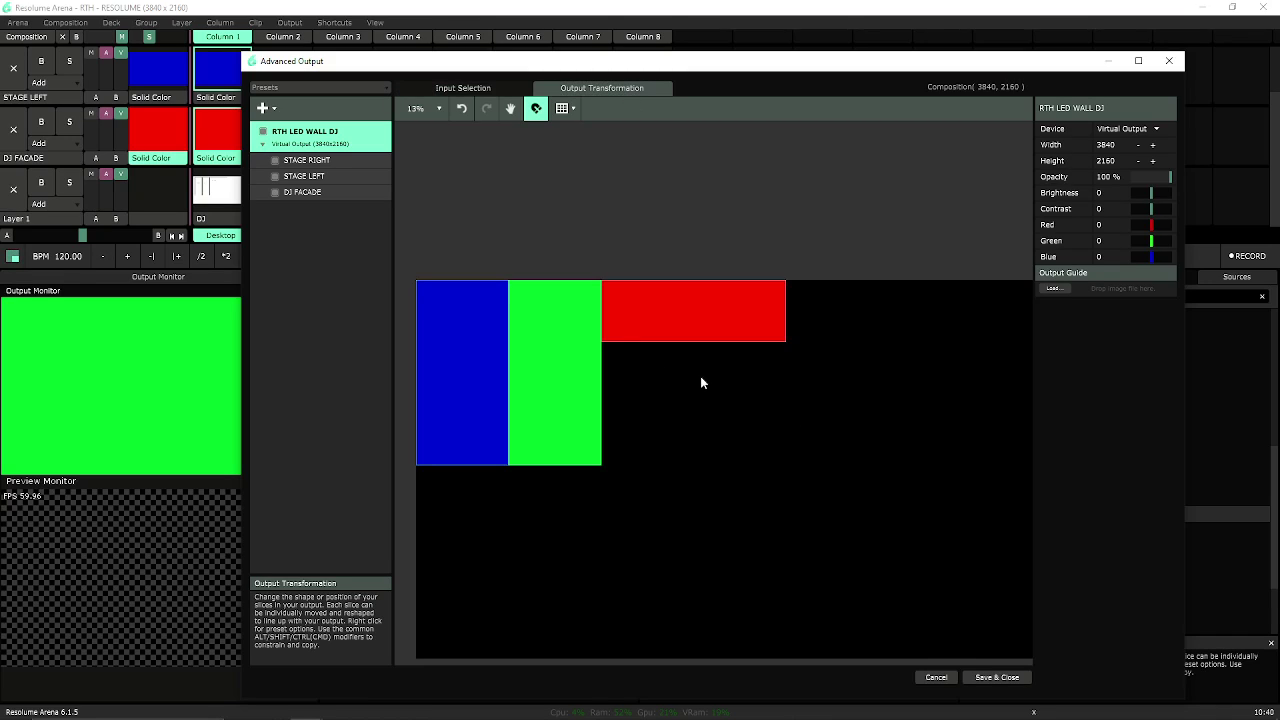
left_click(482, 408)
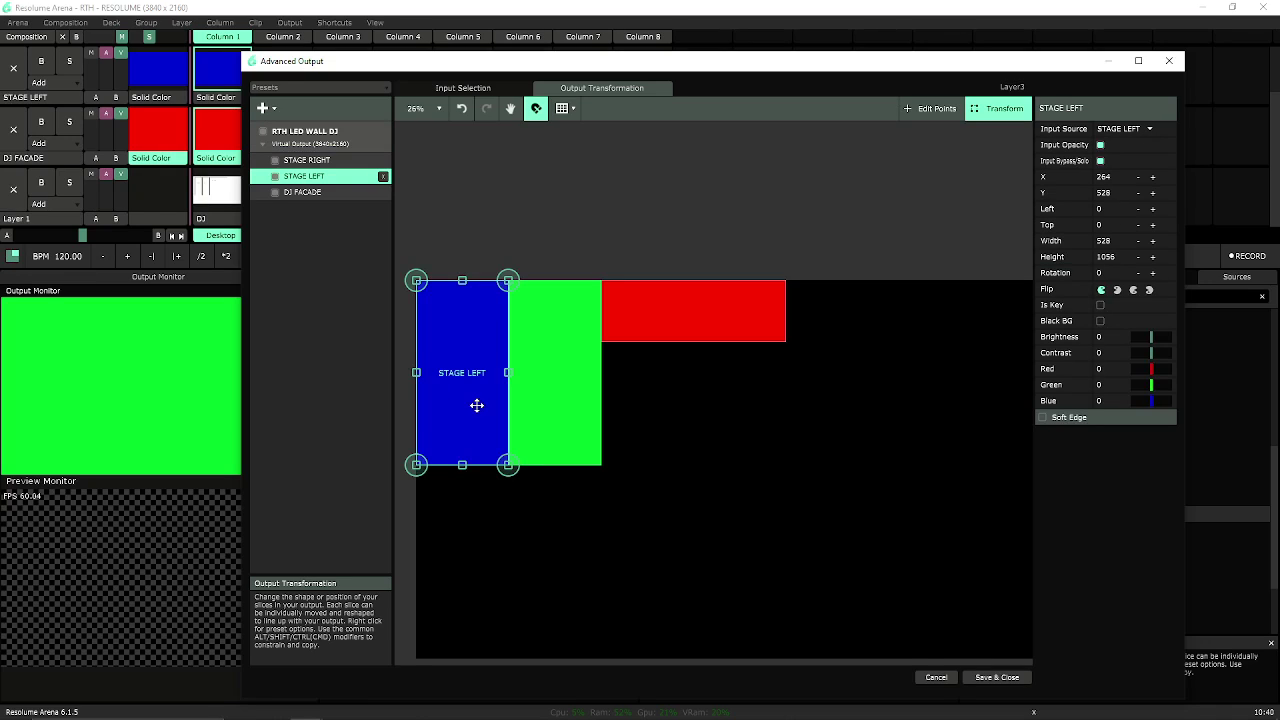
left_click(528, 360)
left_click(680, 323)
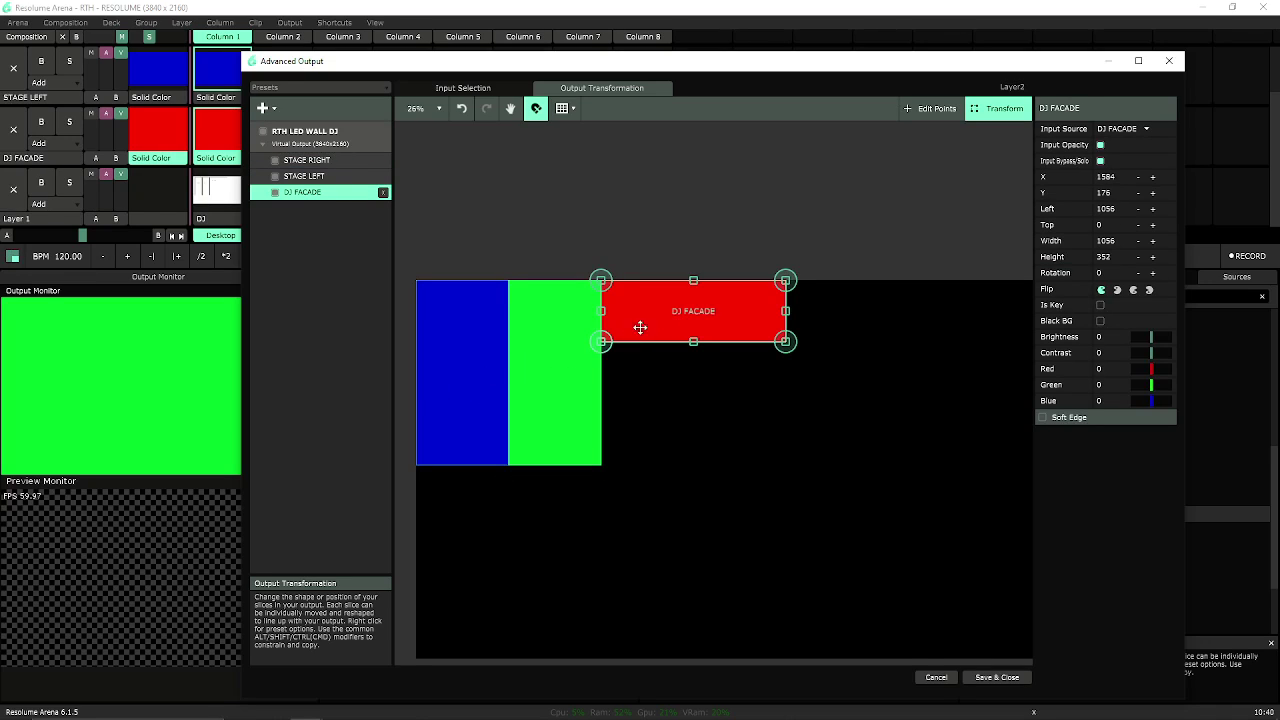
Step: Zoom and pan the layout, reselecting STAGE LEFT, STAGE RIGHT and DJ FACADE, then deselect
scroll(508, 316, "up", 2)
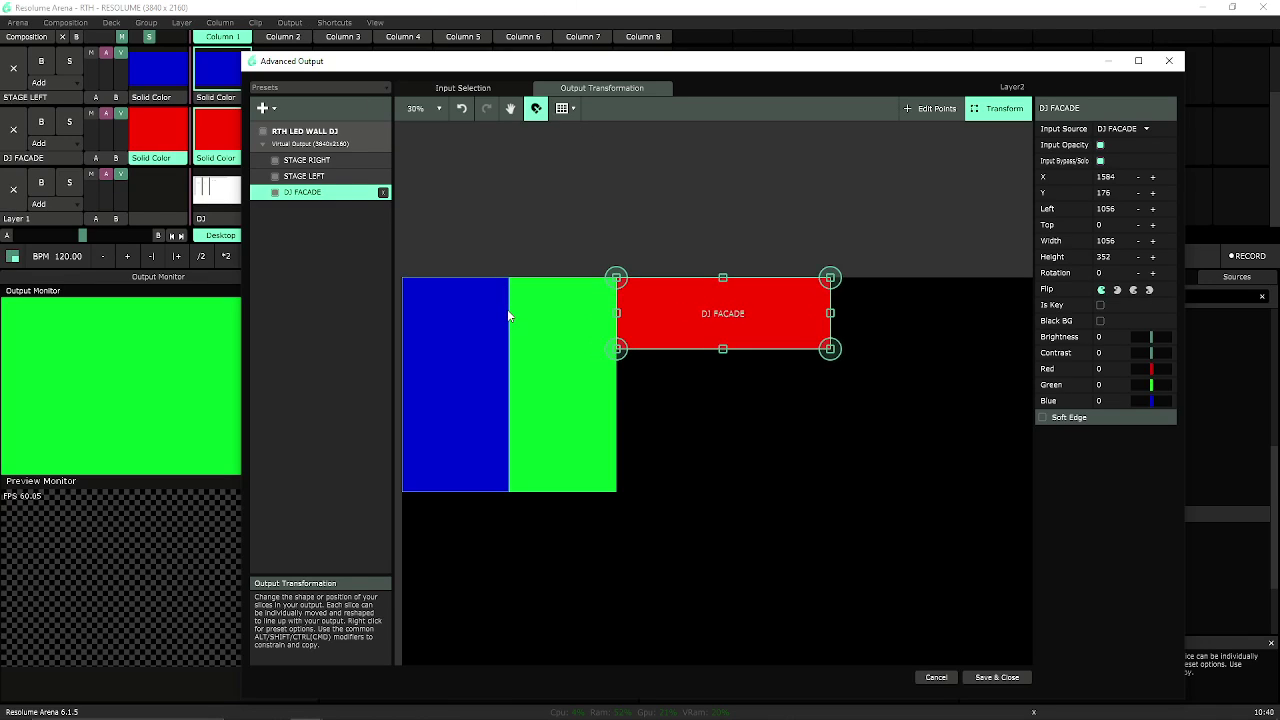
left_click_drag(511, 284, 626, 216)
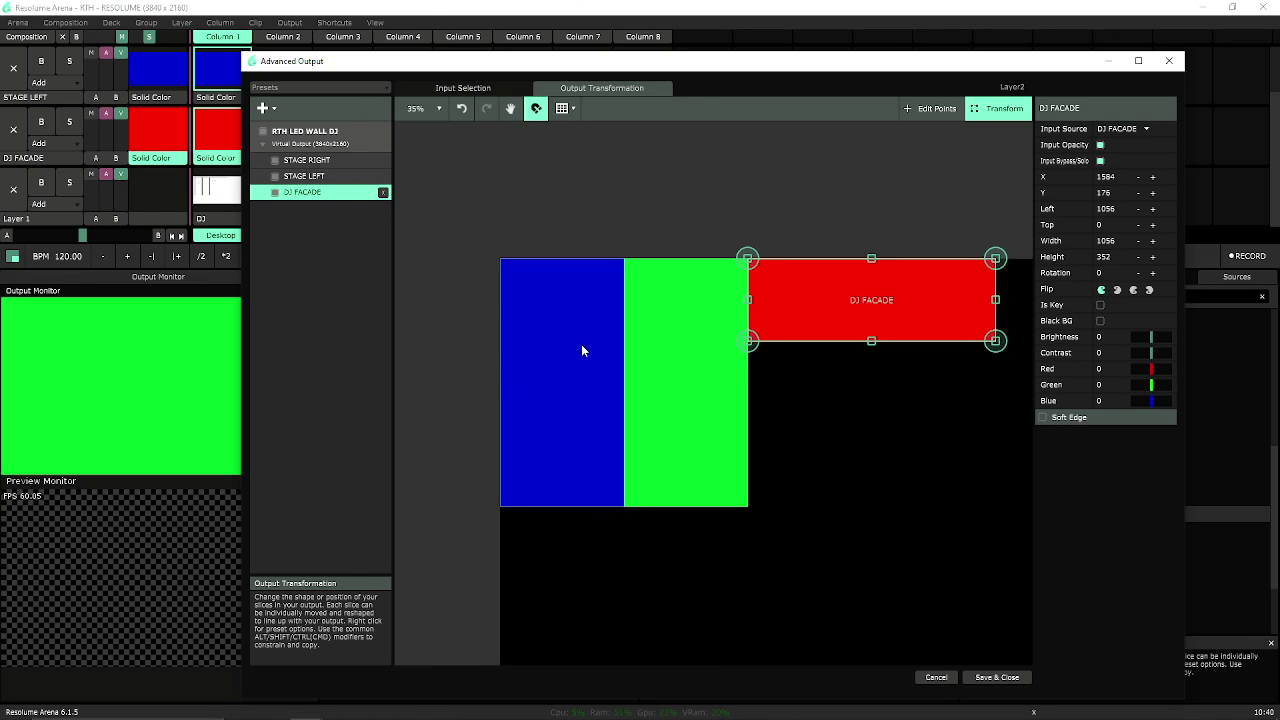
scroll(566, 382, "up", 1)
left_click(566, 382)
scroll(568, 362, "up", 5)
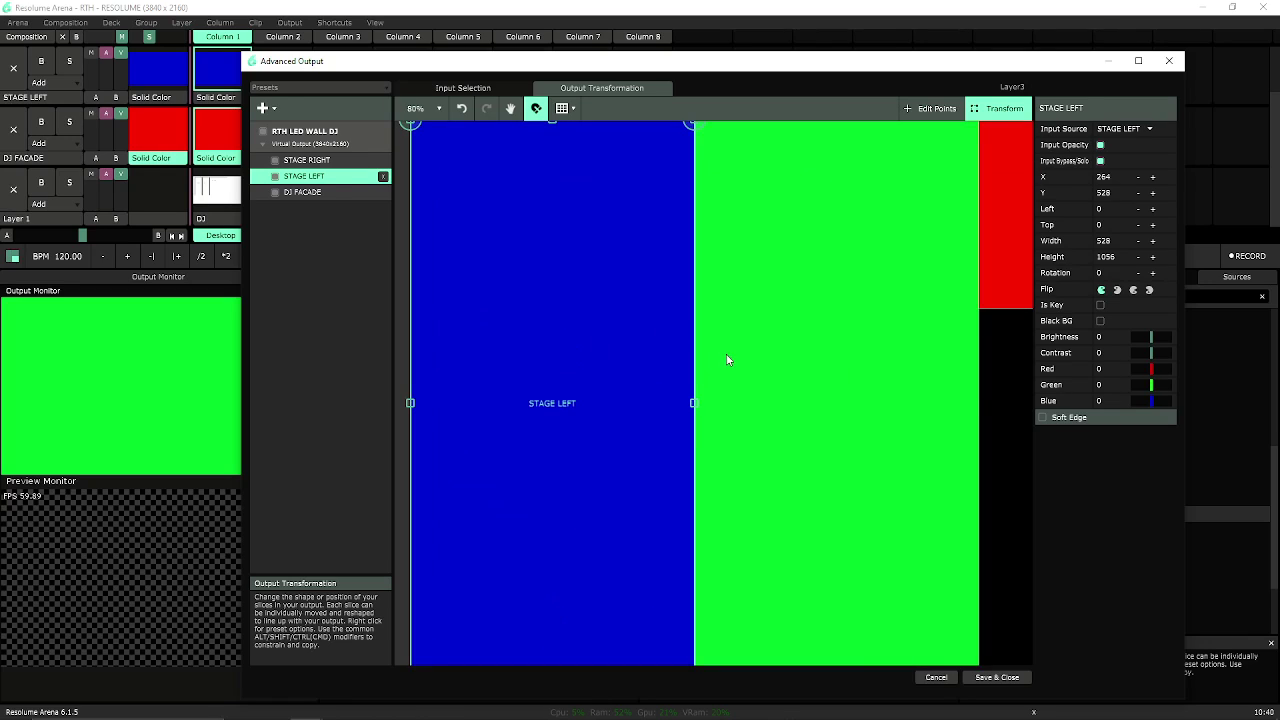
left_click(729, 360)
scroll(650, 358, "down", 3)
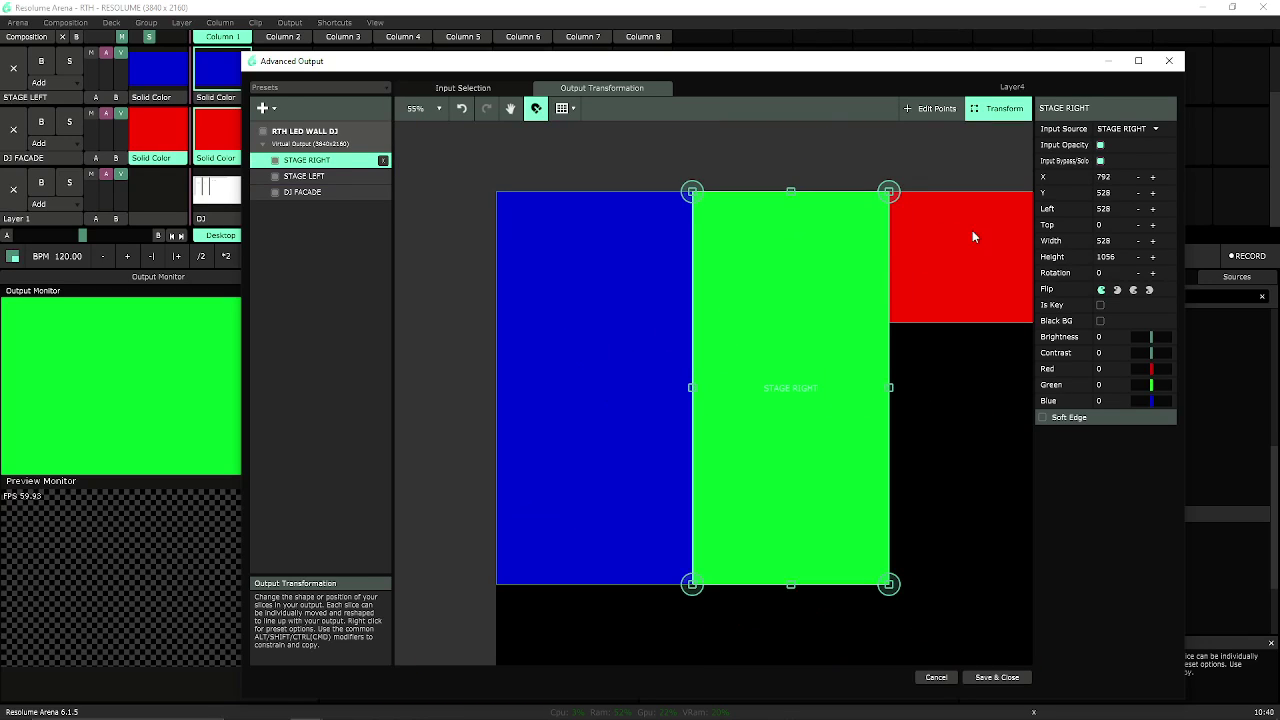
left_click(972, 230)
left_click_drag(955, 150, 771, 137)
scroll(790, 300, "down", 5)
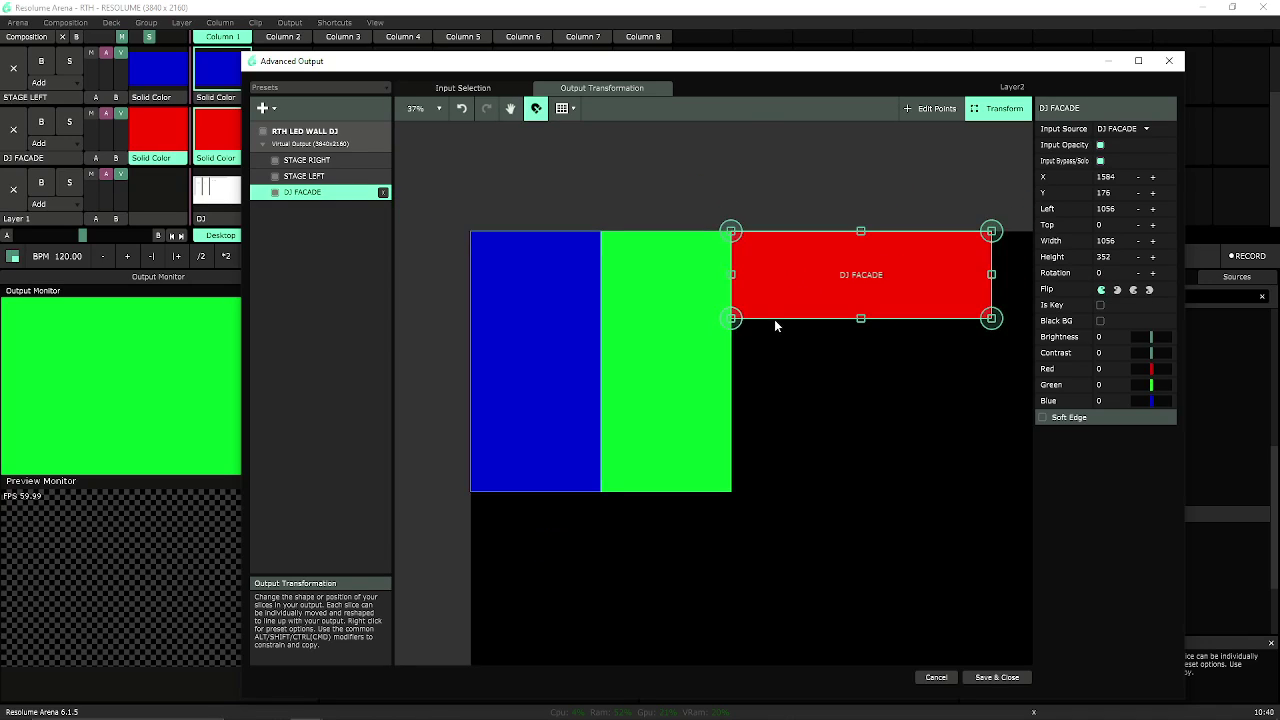
left_click(823, 389)
scroll(747, 366, "down", 1)
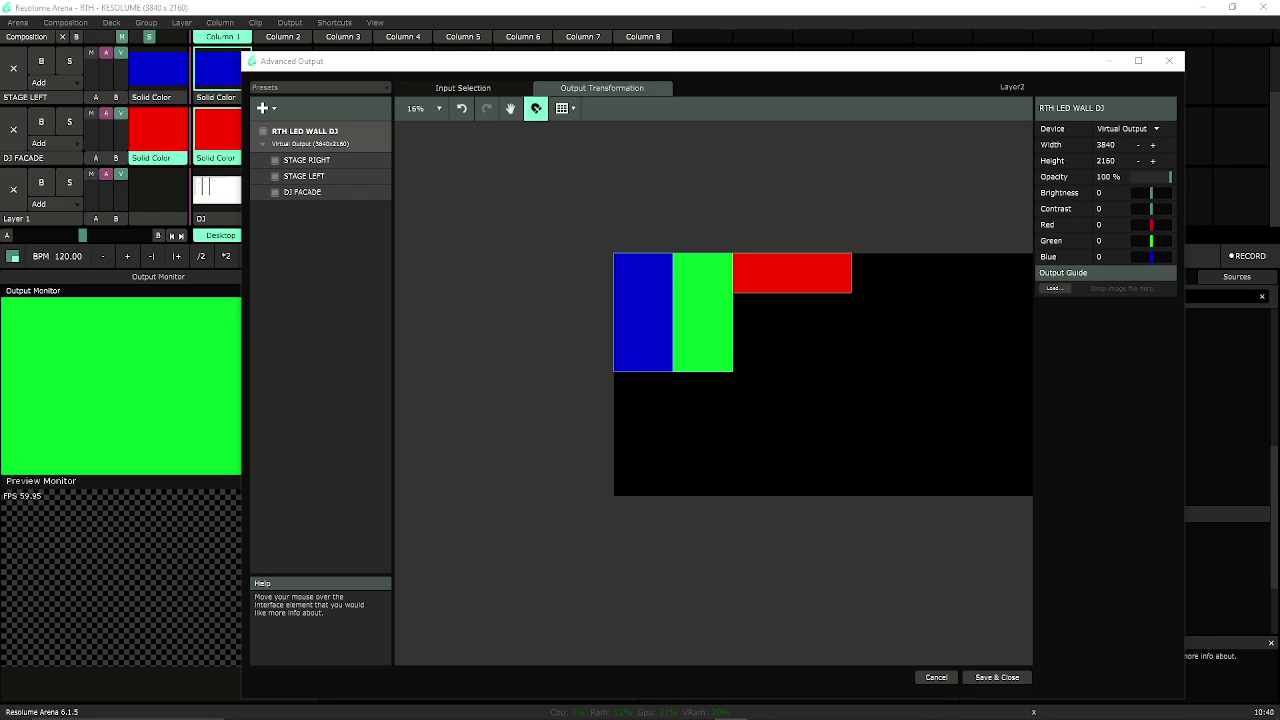
Step: Save and close the output layout, then minimize the 2112x1056 sketch in Photos
left_click(995, 679)
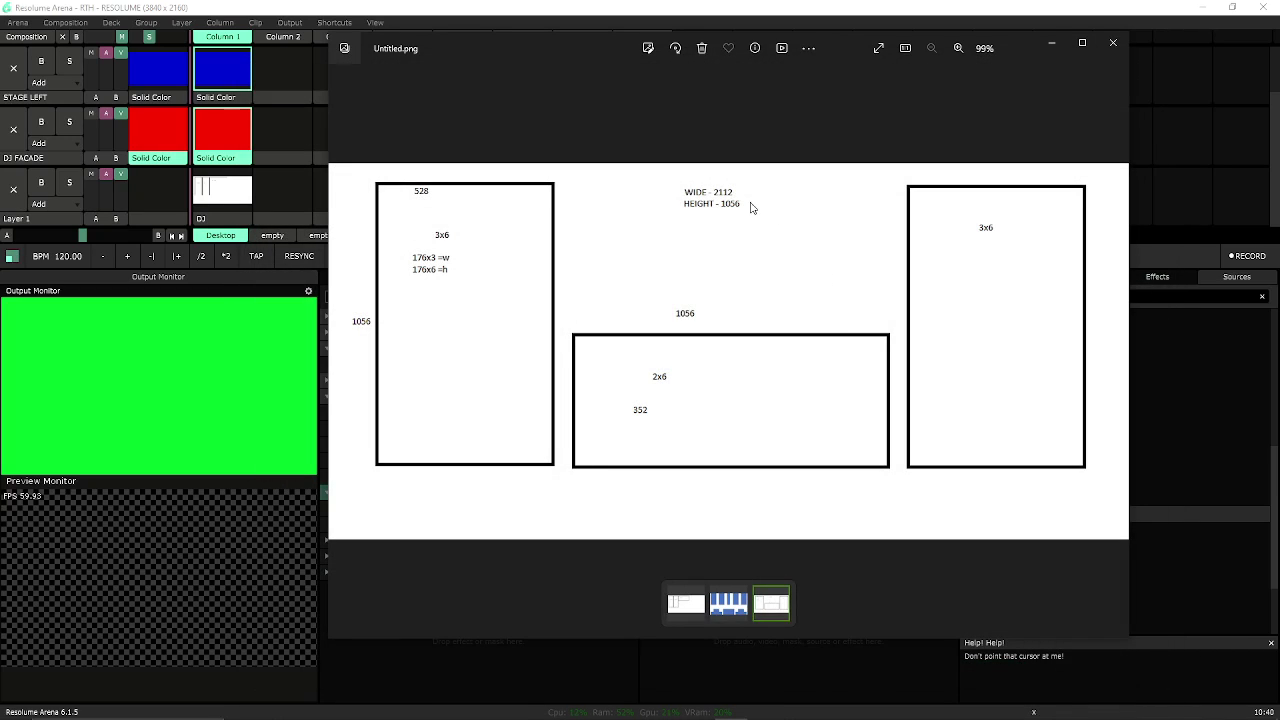
left_click(1050, 44)
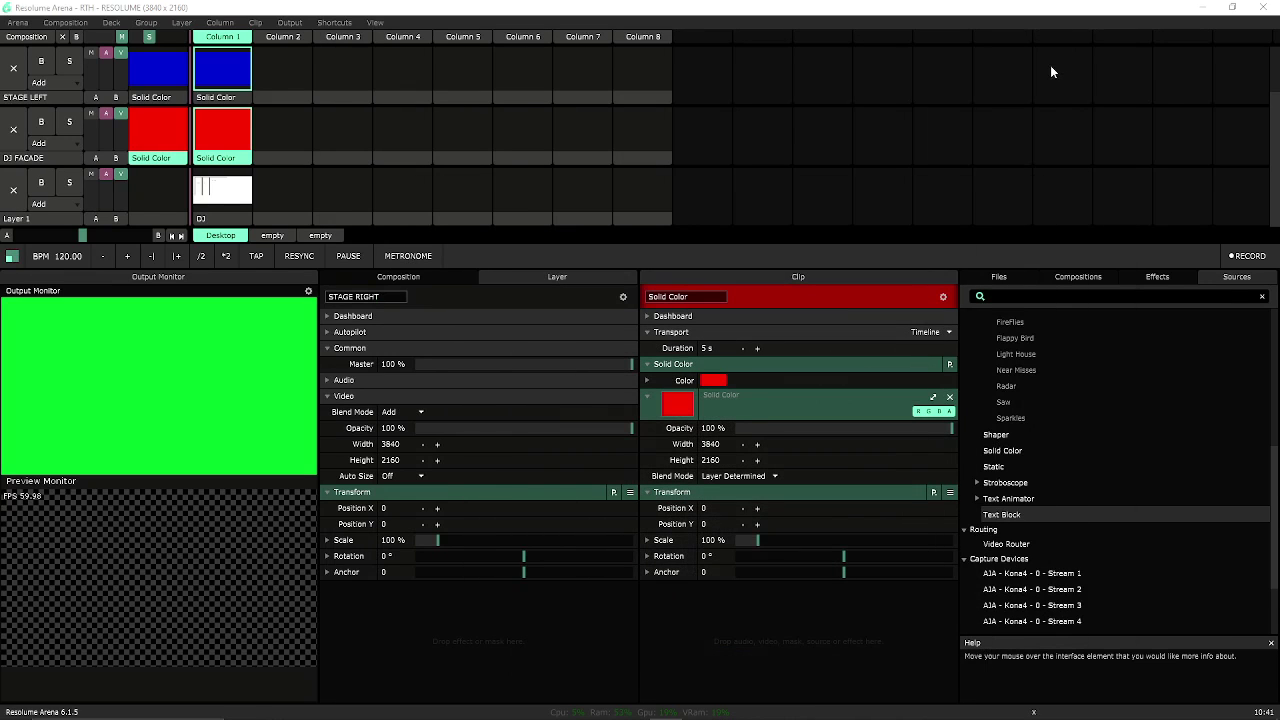
left_click(290, 22)
left_click(323, 165)
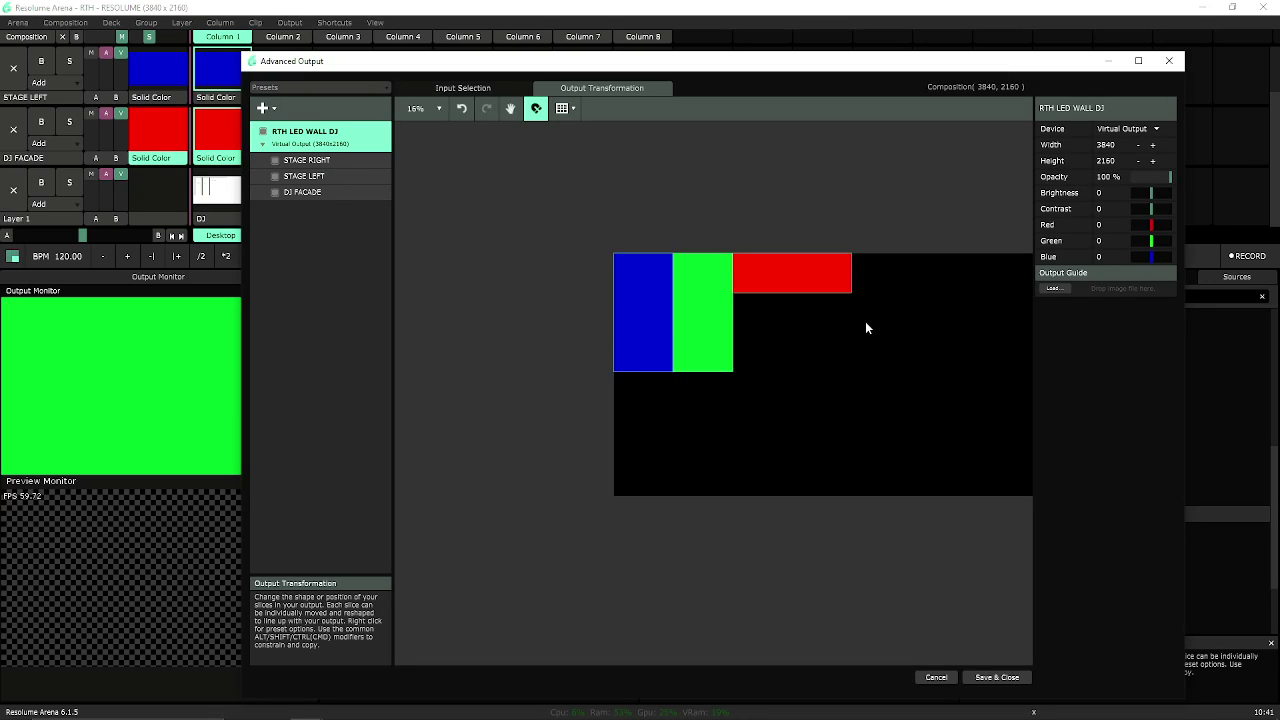
left_click_drag(700, 290, 434, 314)
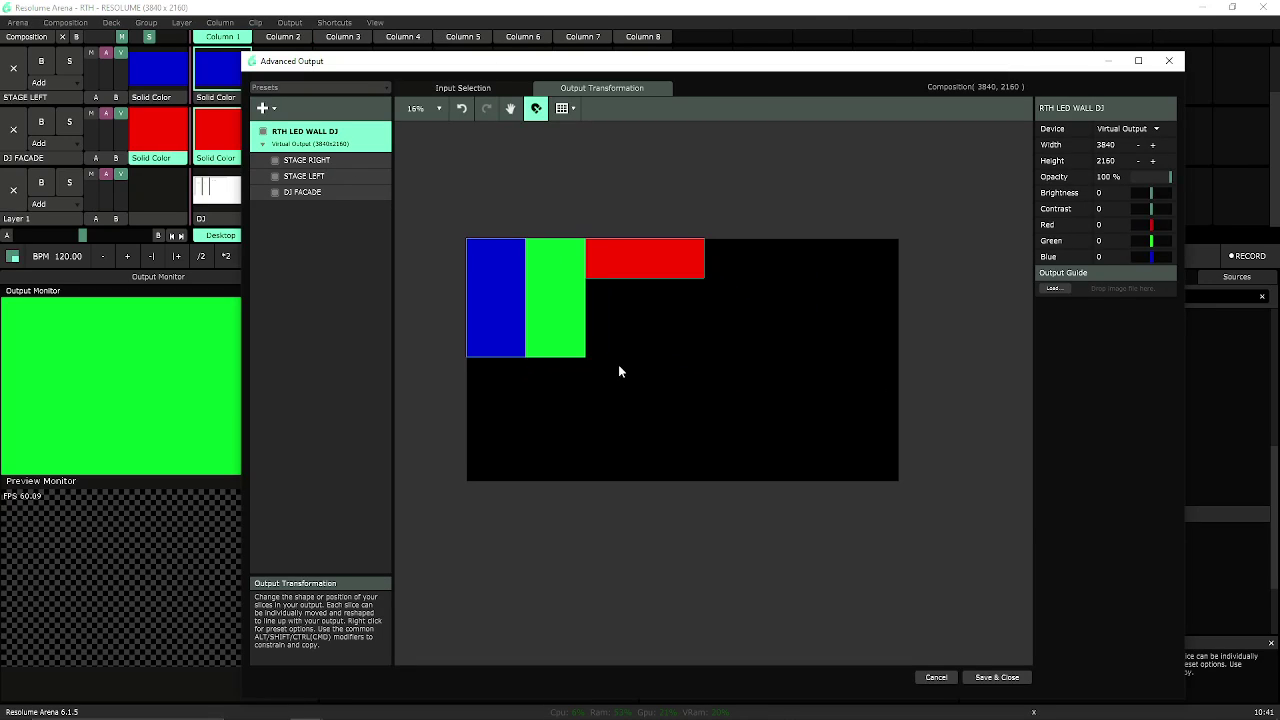
scroll(618, 364, "up", 1)
left_click_drag(646, 359, 750, 442)
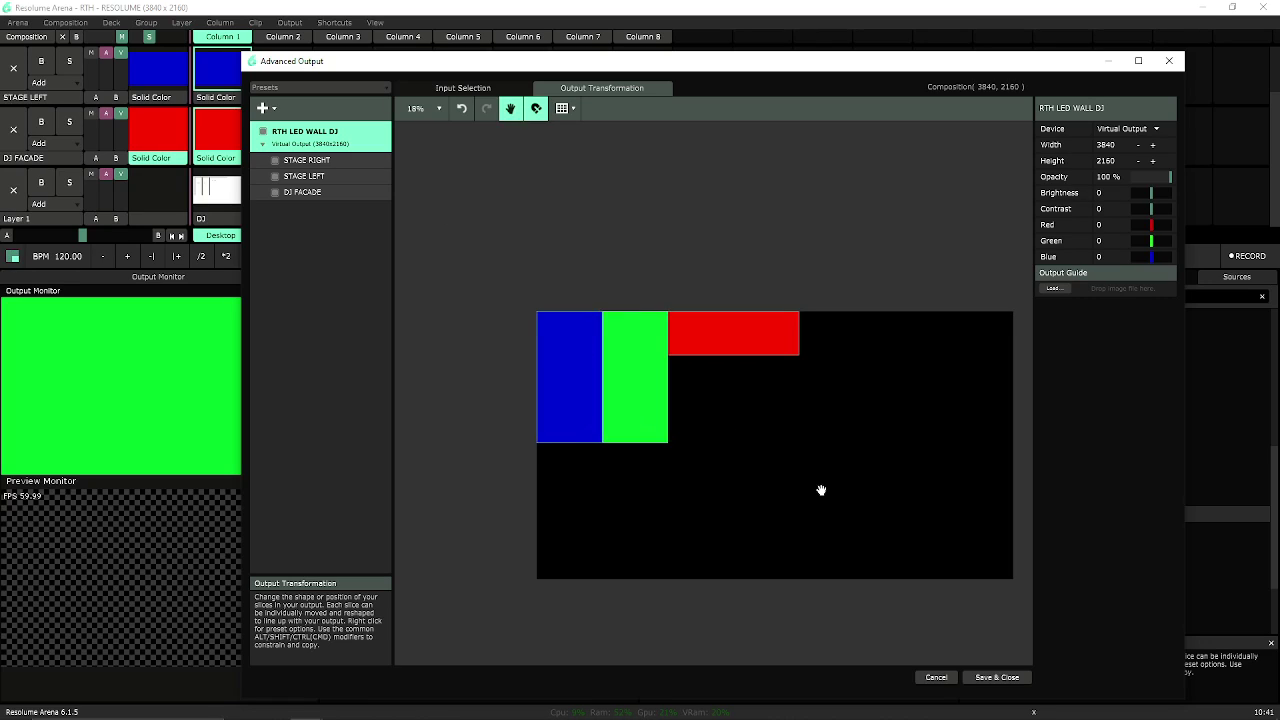
left_click_drag(820, 491, 783, 444)
scroll(783, 444, "up", 2)
left_click(483, 300)
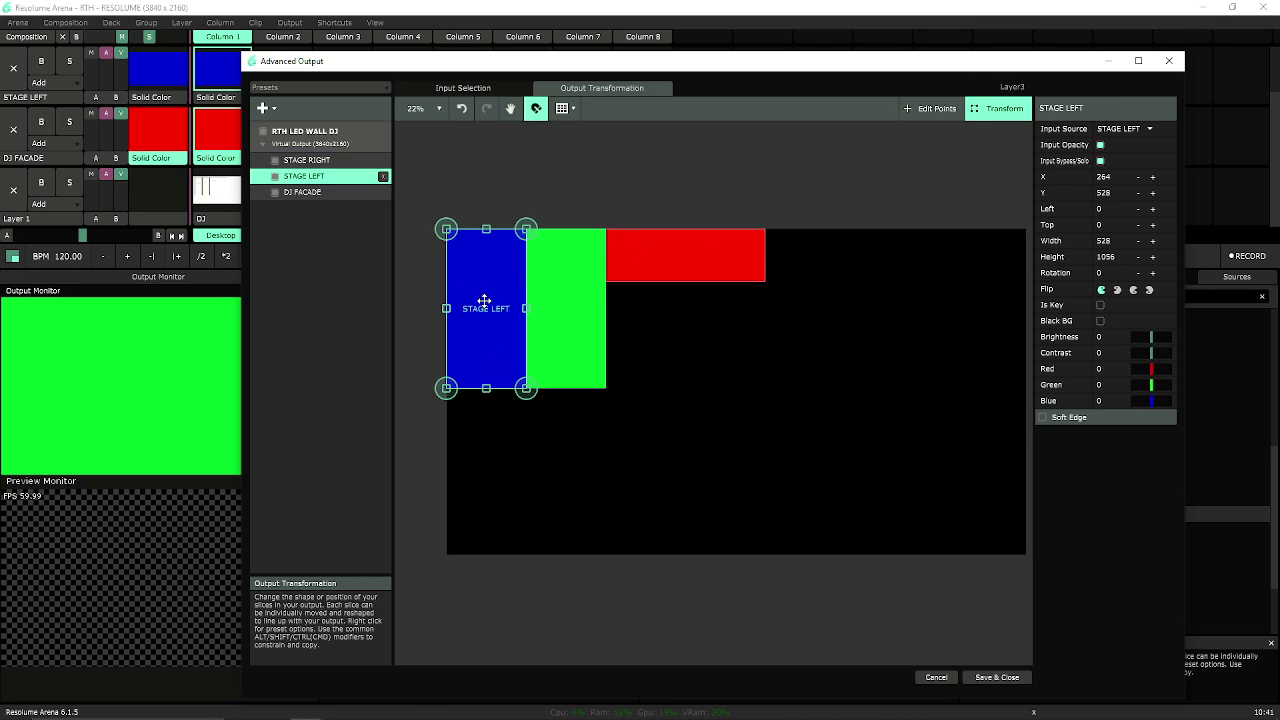
left_click(593, 298)
left_click(677, 270)
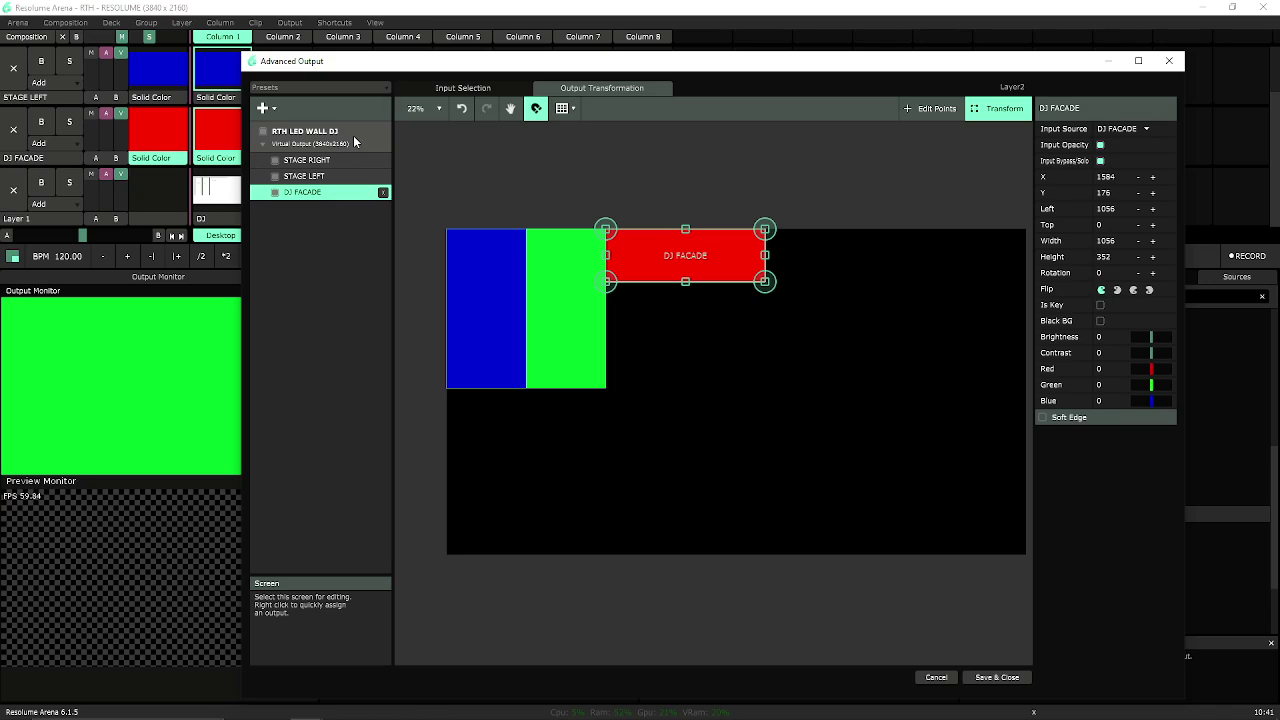
Step: Repeatedly bring up and dismiss the RTH LED WALL DJ screen's Output Devices menu, keeping Virtual Output
left_click(316, 145)
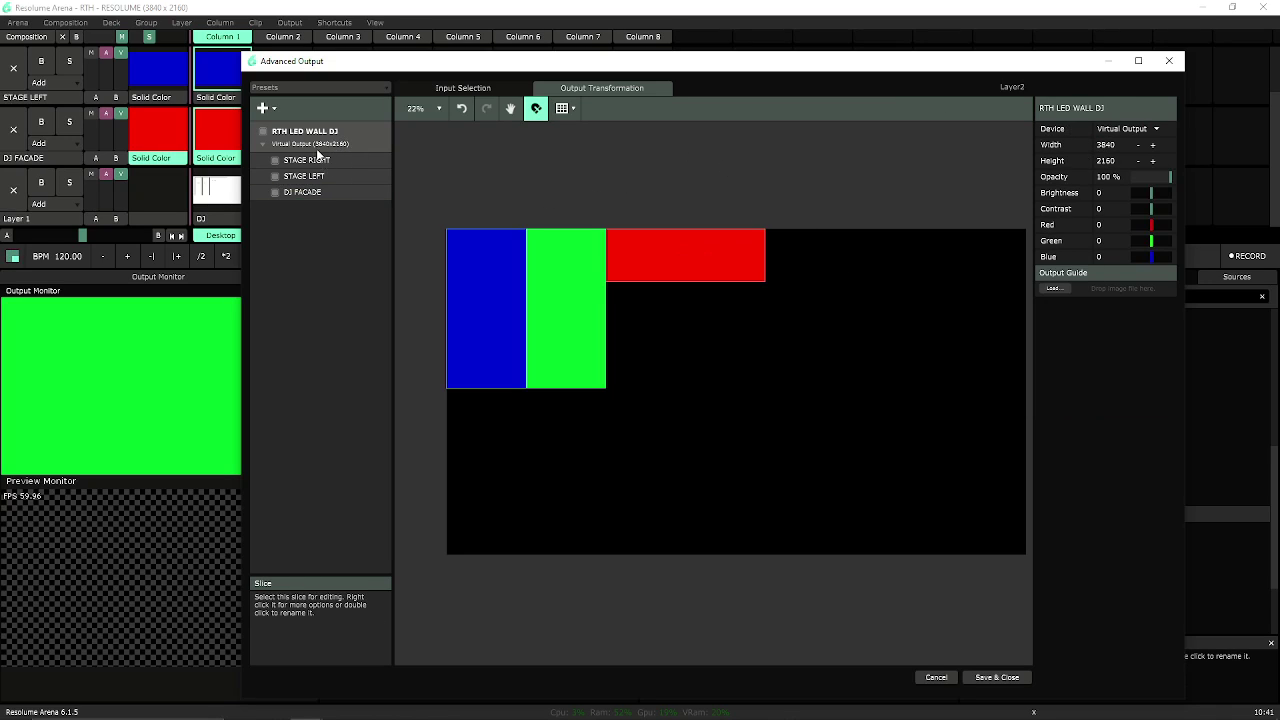
right_click(316, 148)
right_click(301, 136)
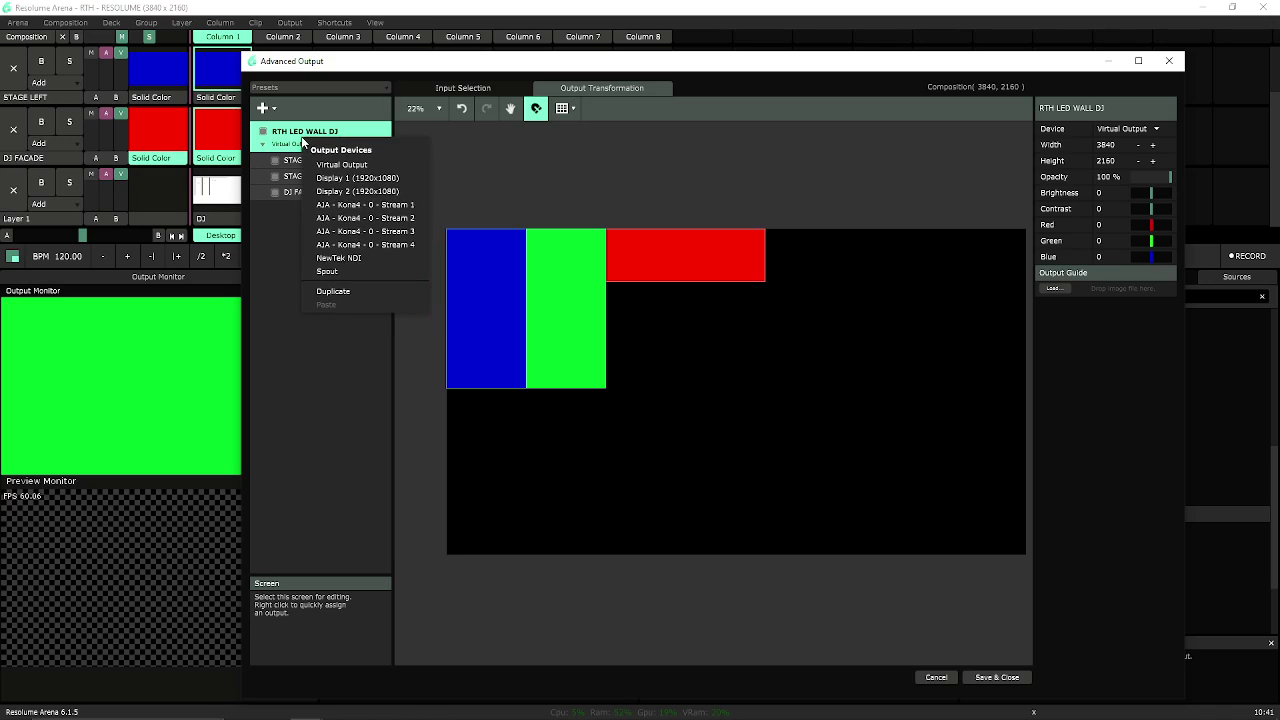
left_click(301, 136)
right_click(282, 143)
left_click(300, 142)
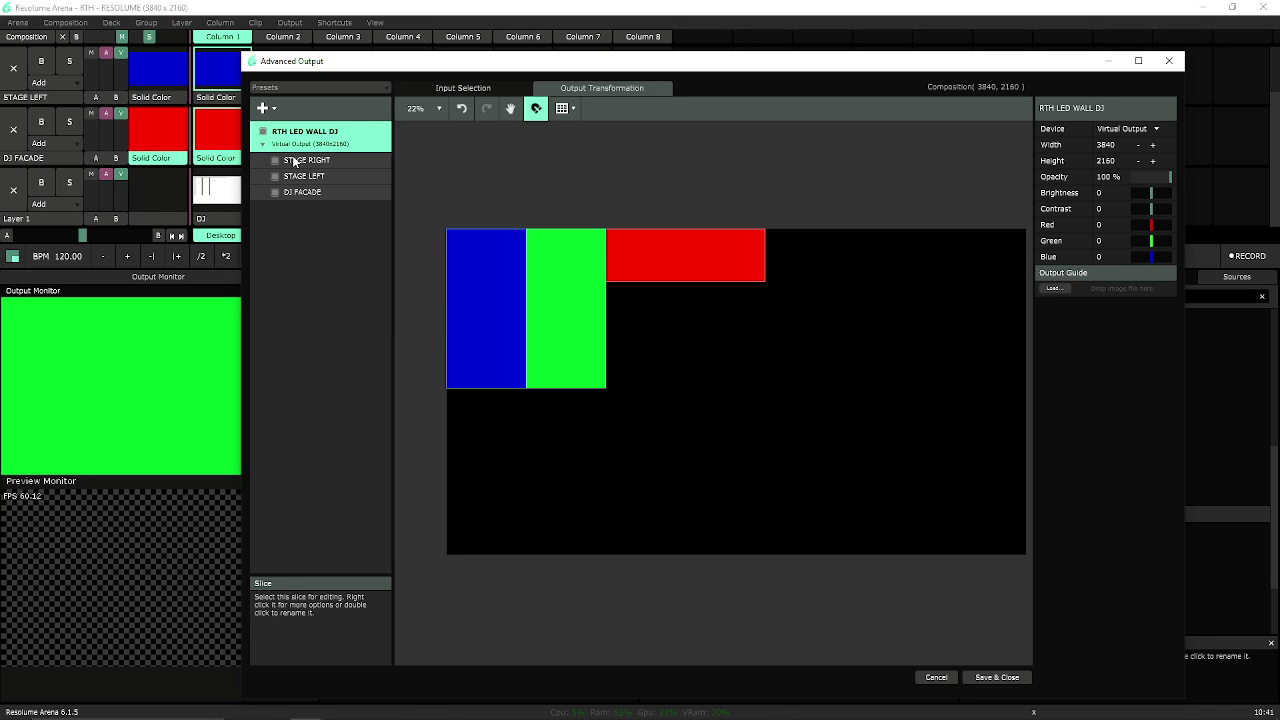
right_click(300, 142)
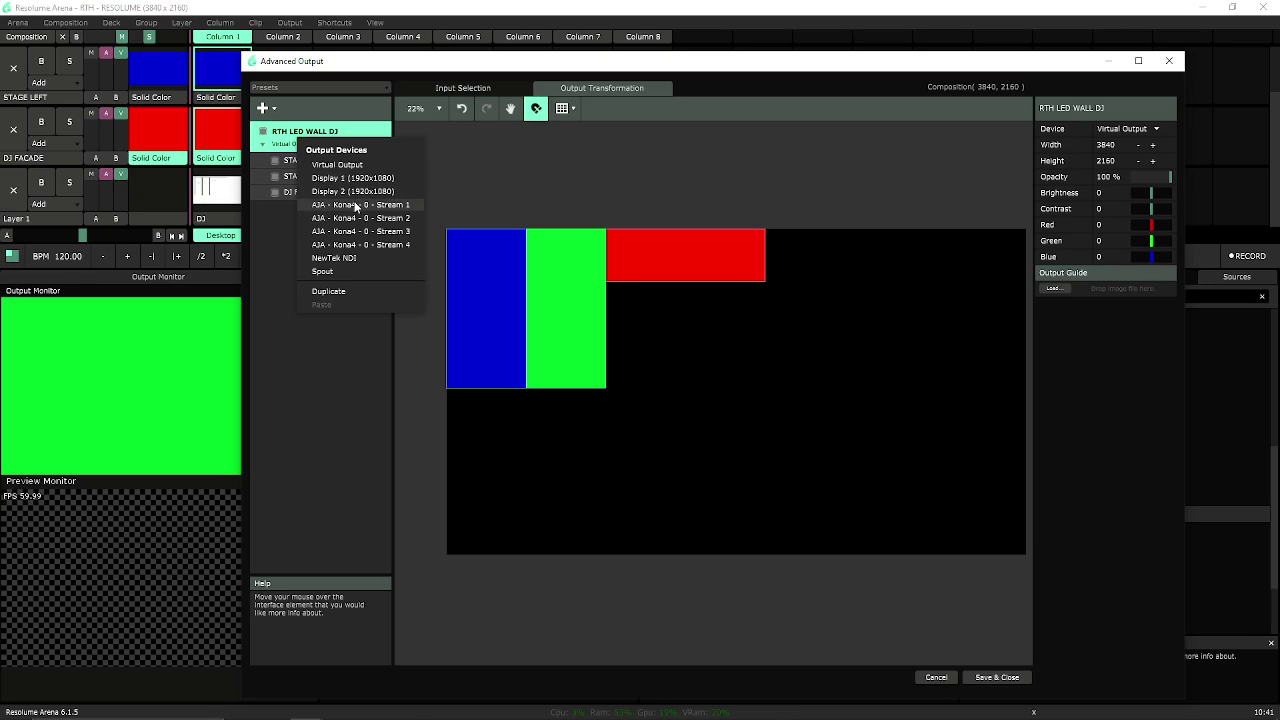
left_click(338, 164)
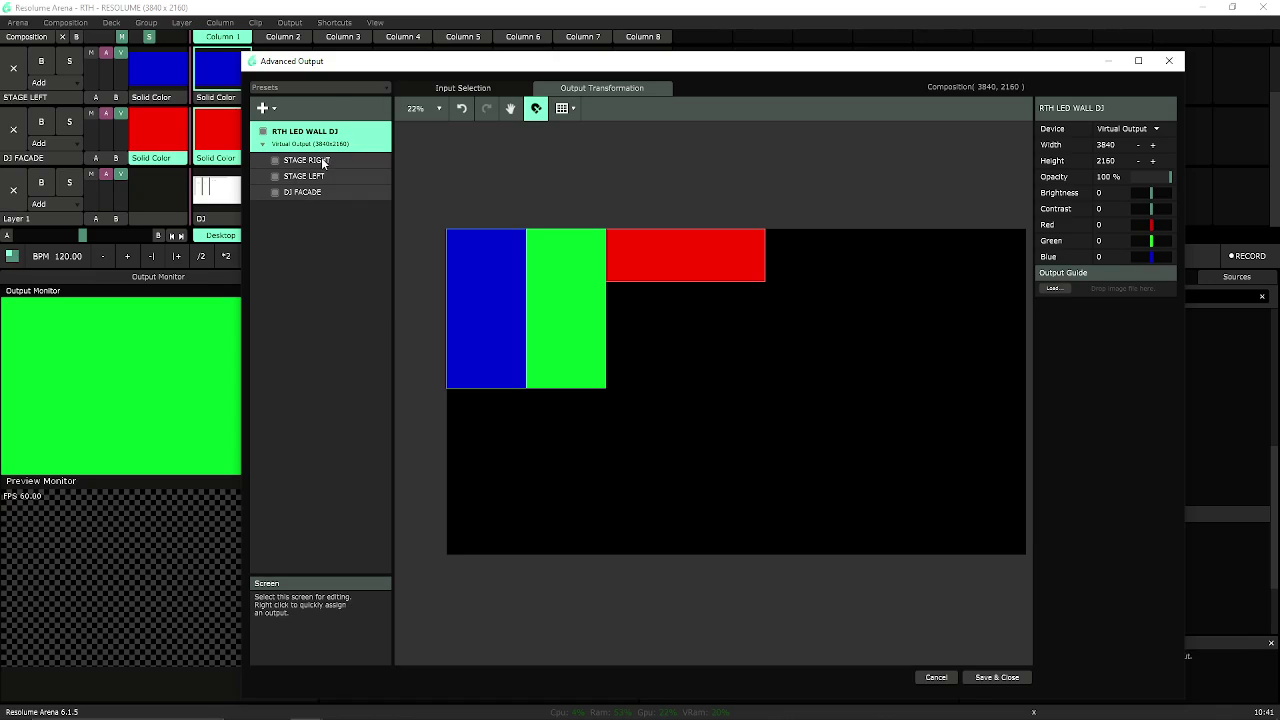
right_click(336, 147)
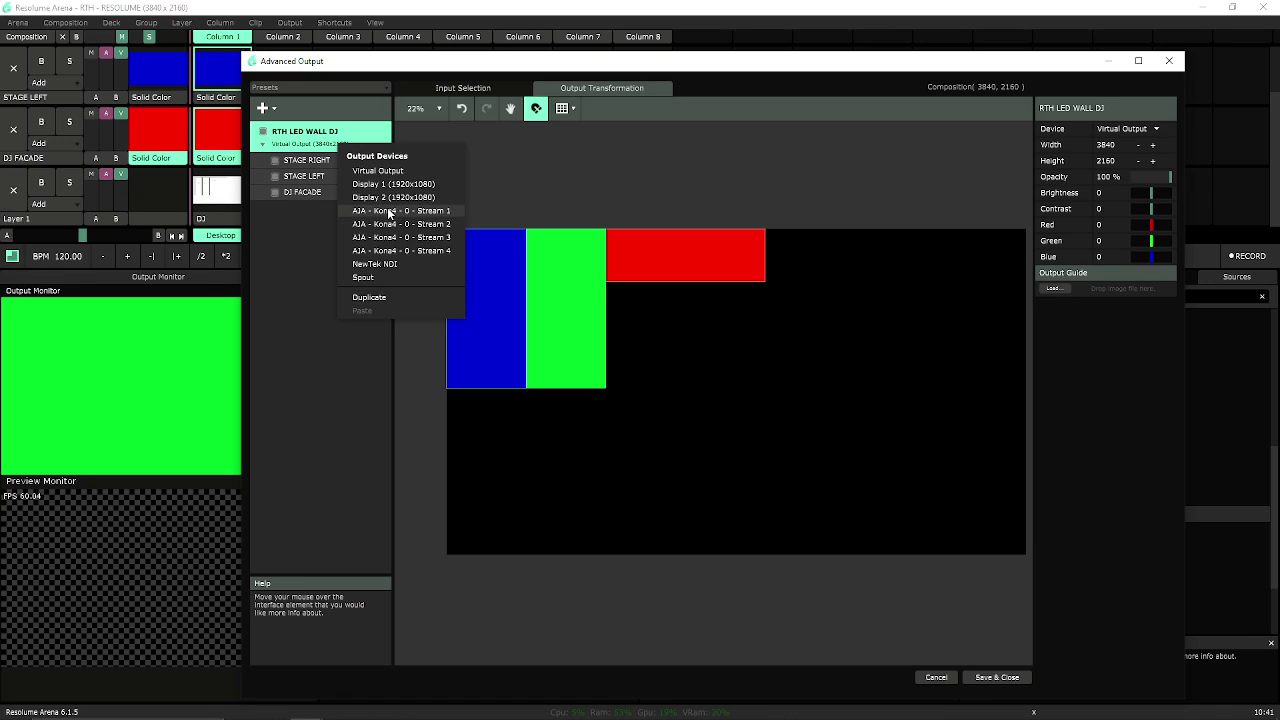
left_click(310, 232)
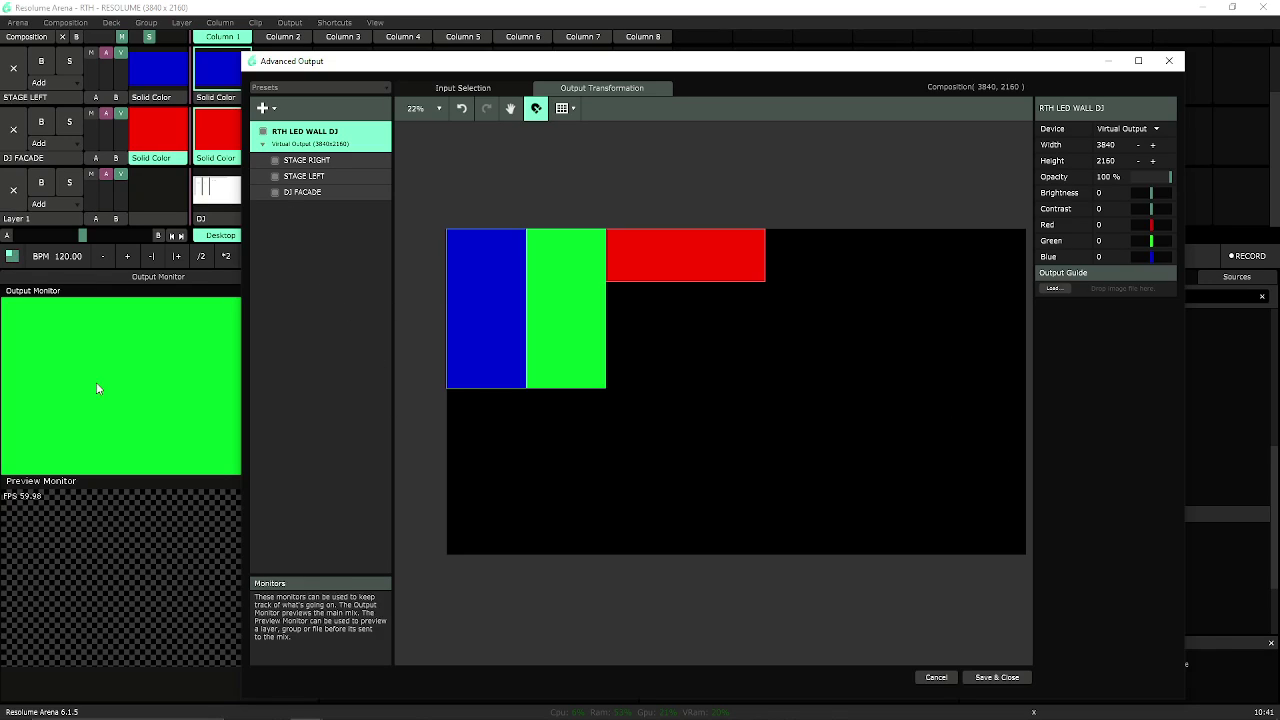
right_click(326, 150)
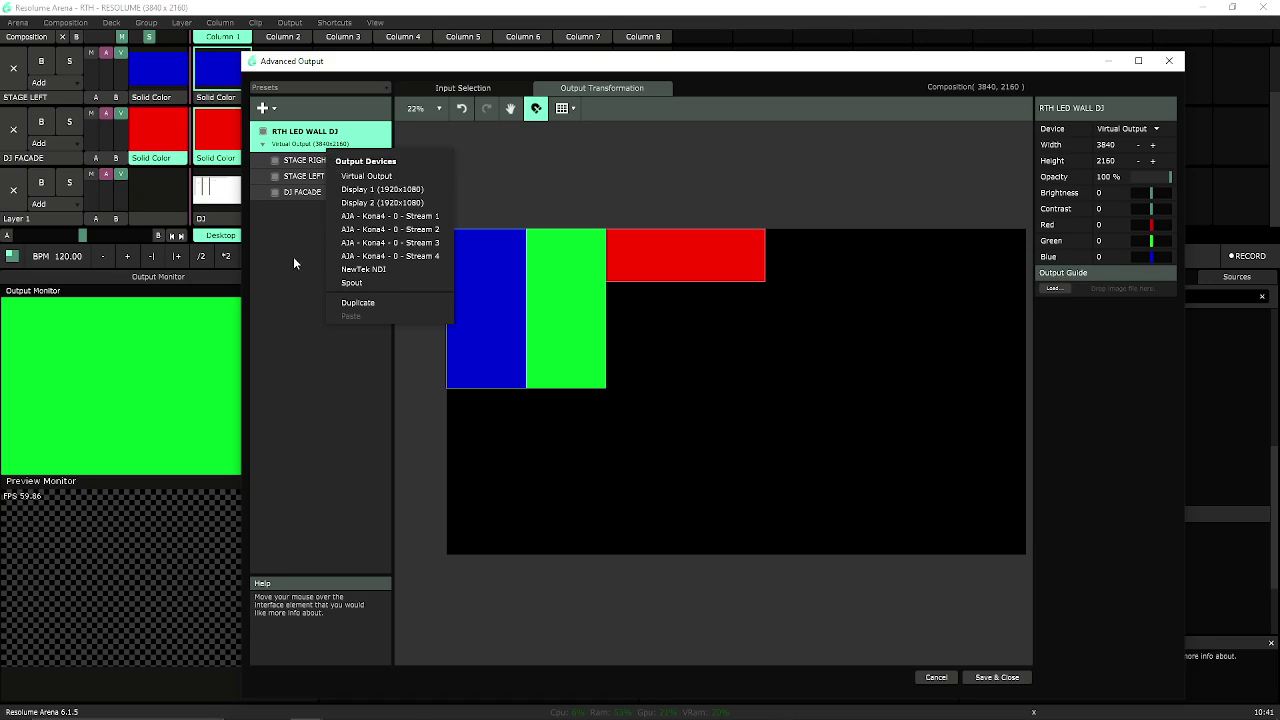
left_click(293, 258)
right_click(303, 142)
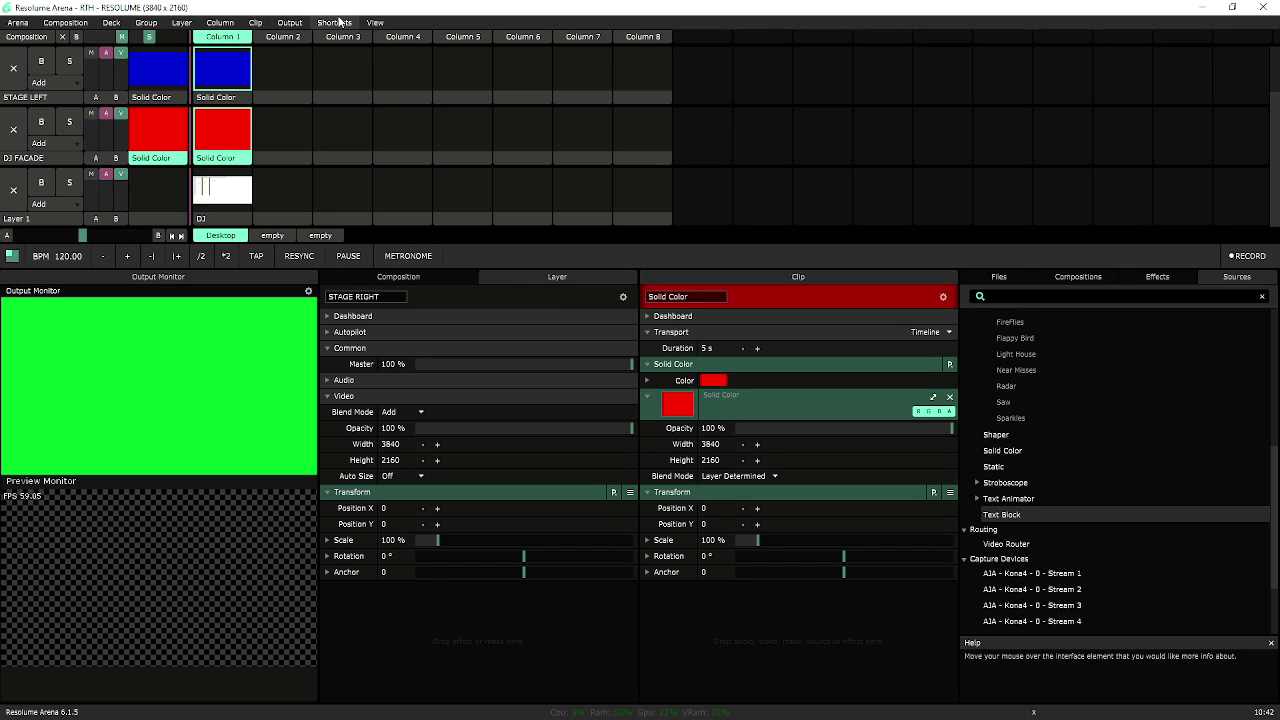
Step: Open Advanced Output, view the screen's device choices keeping Display 1, then save and close
left_click(290, 22)
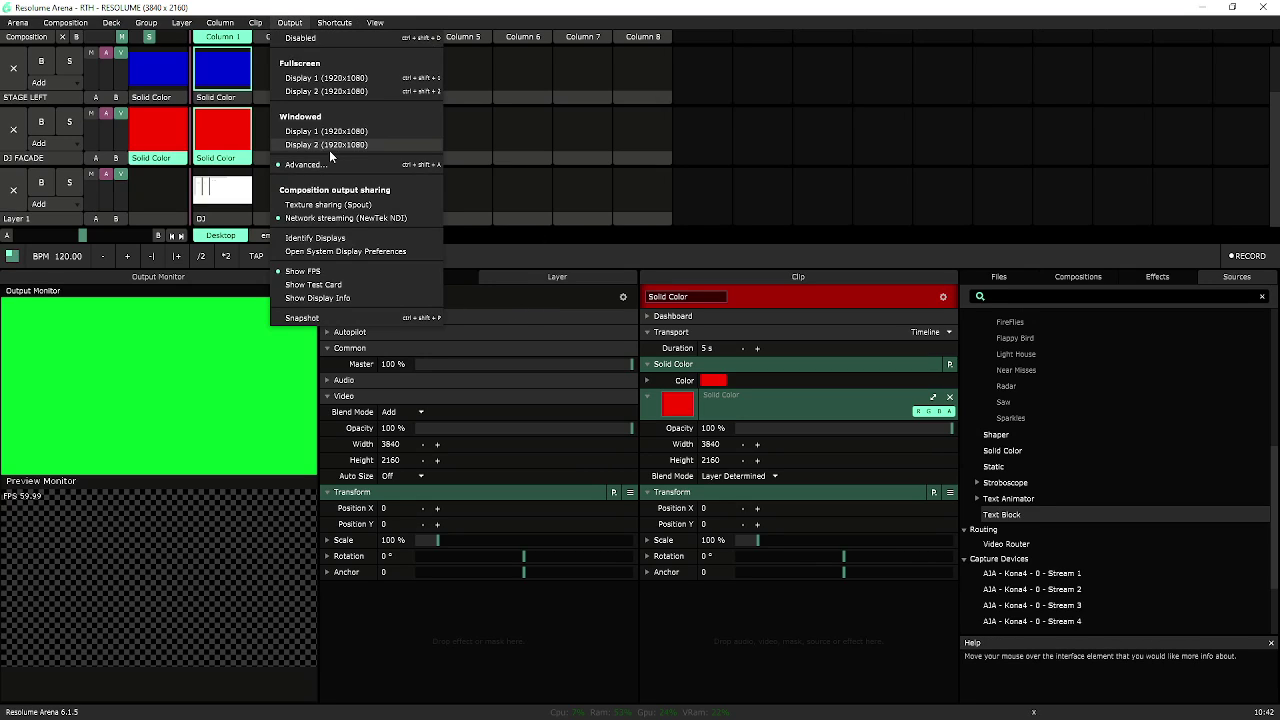
left_click(330, 164)
right_click(316, 150)
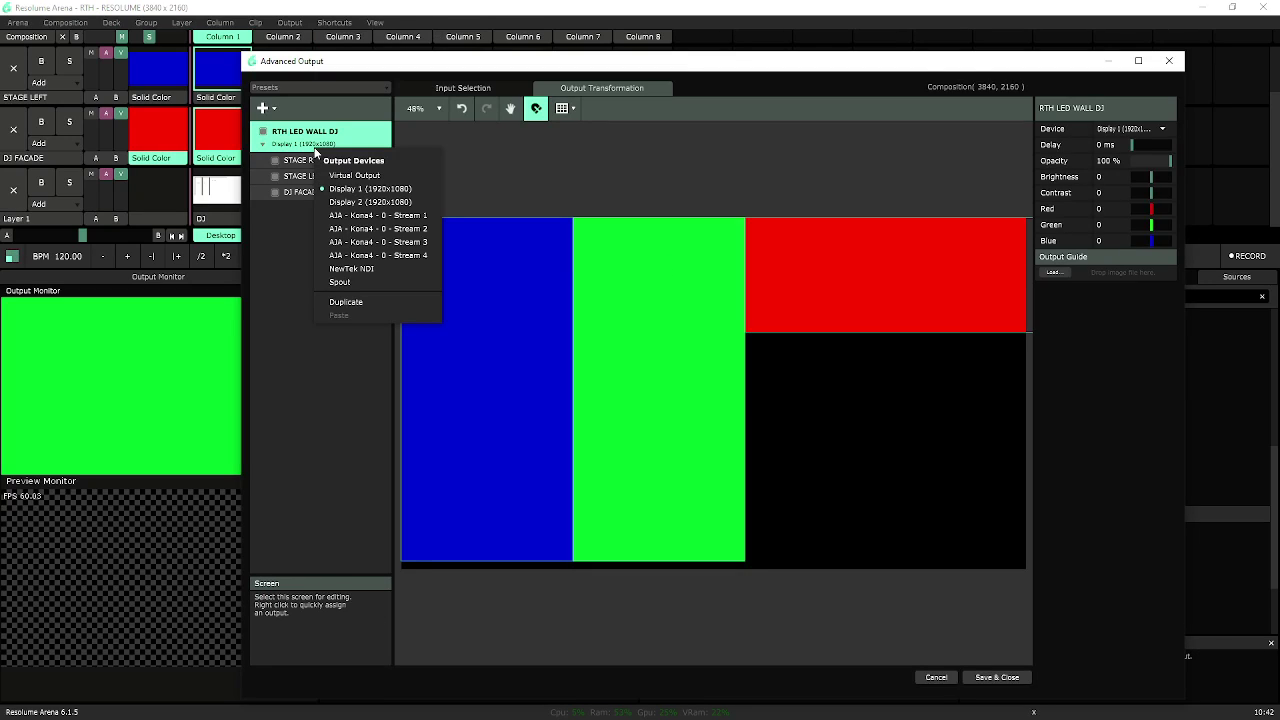
left_click(370, 189)
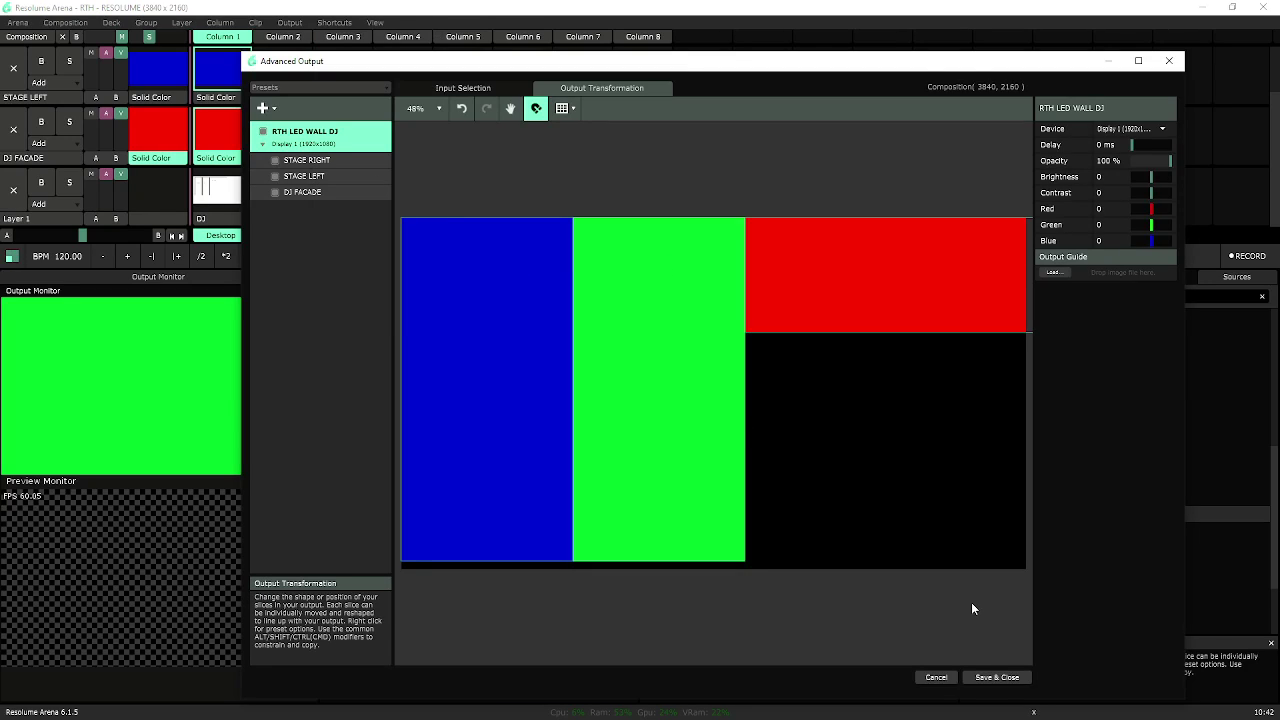
left_click(997, 677)
Step: Reopen Advanced Output and assign the RTH LED WALL DJ screen a 1920x1080 Virtual Output
left_click(221, 40)
left_click(290, 22)
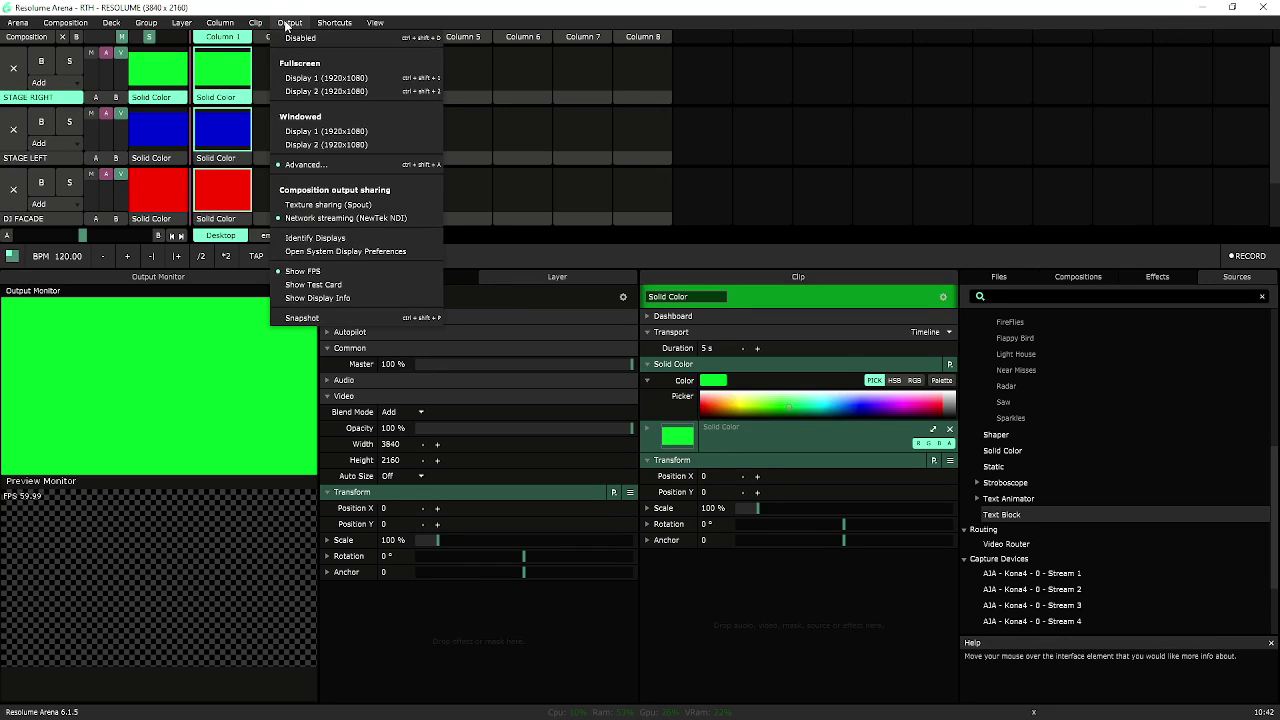
left_click(318, 164)
right_click(311, 139)
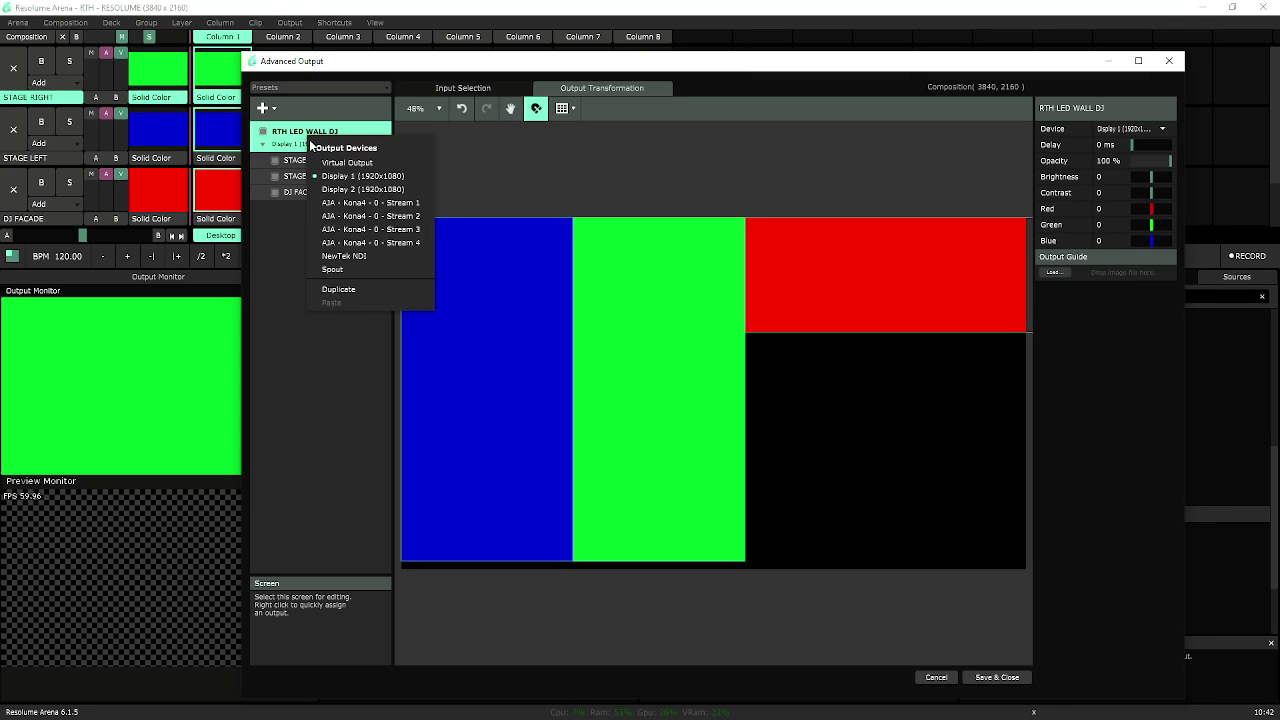
left_click(346, 190)
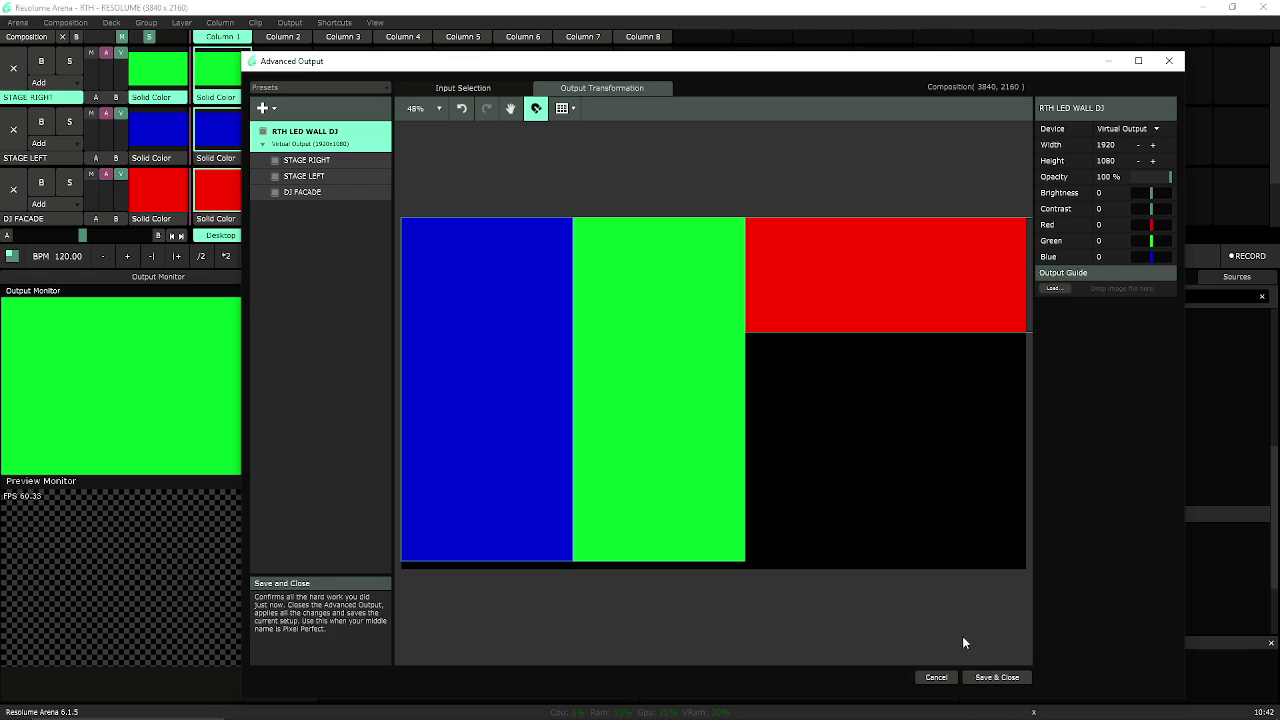
Step: Move the window left and select DJ FACADE, STAGE LEFT, then STAGE RIGHT in Input Selection
right_click(323, 148)
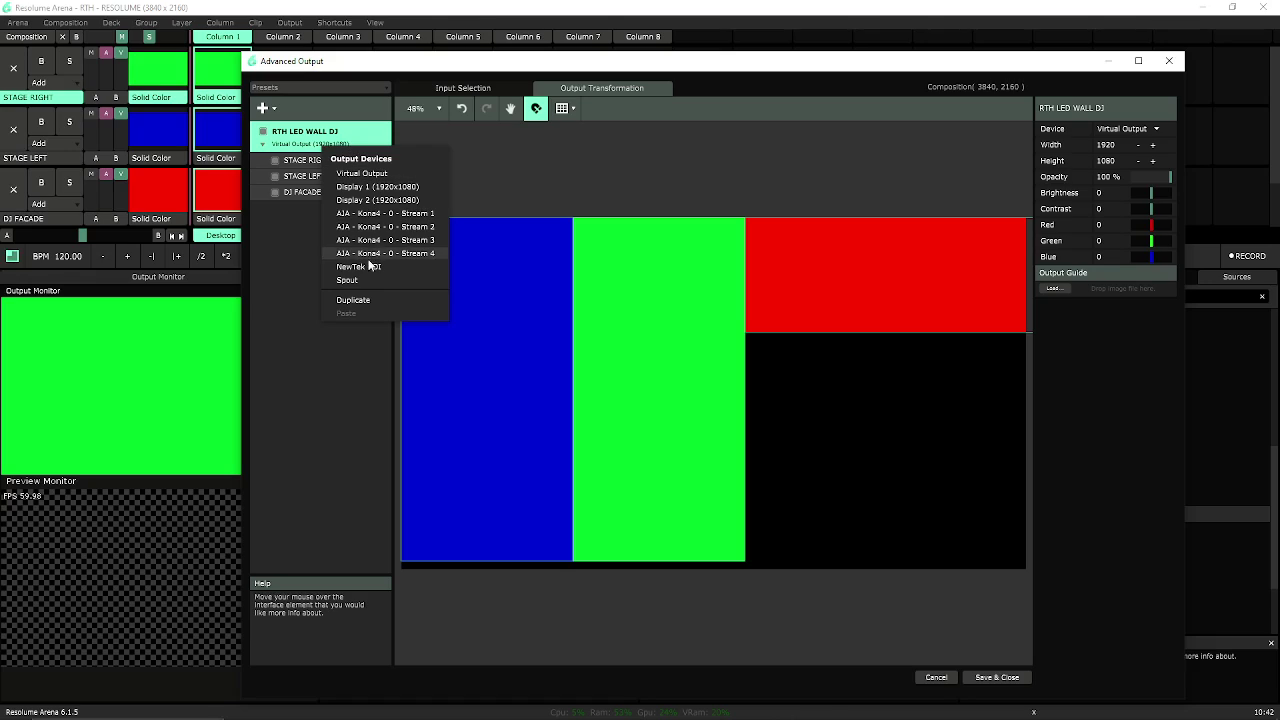
left_click(326, 142)
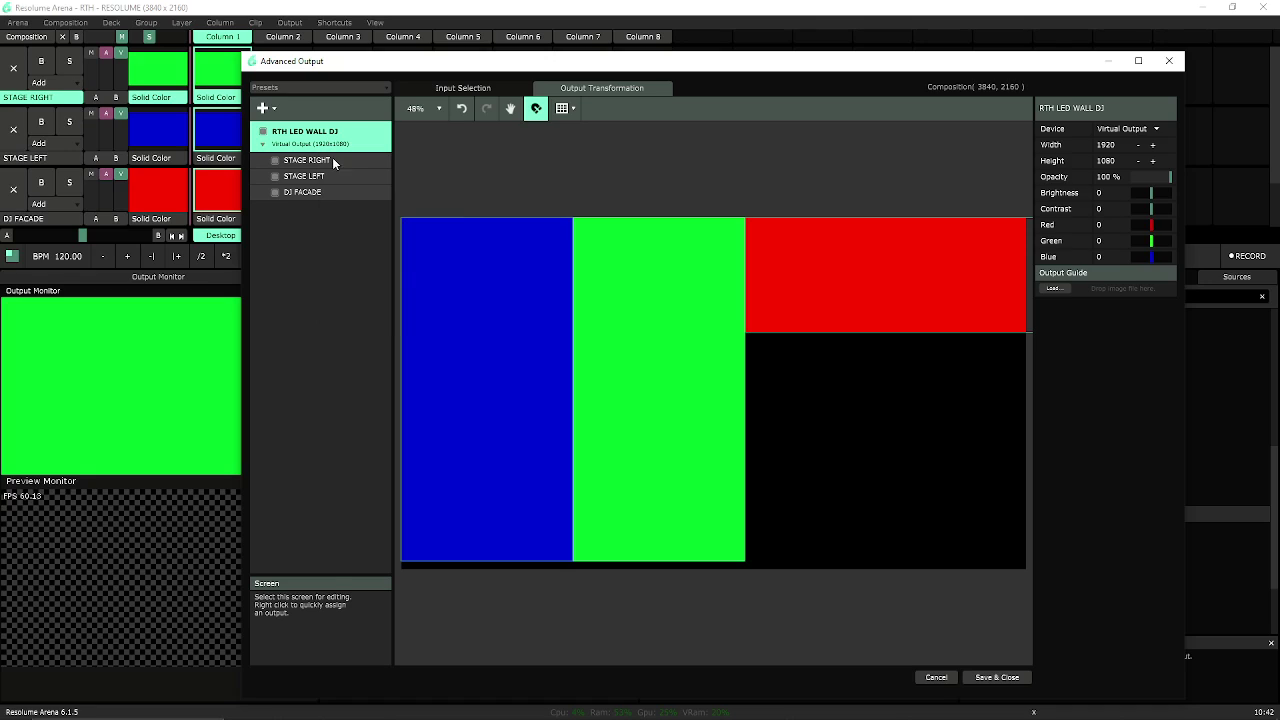
left_click_drag(1050, 61, 938, 60)
left_click(350, 86)
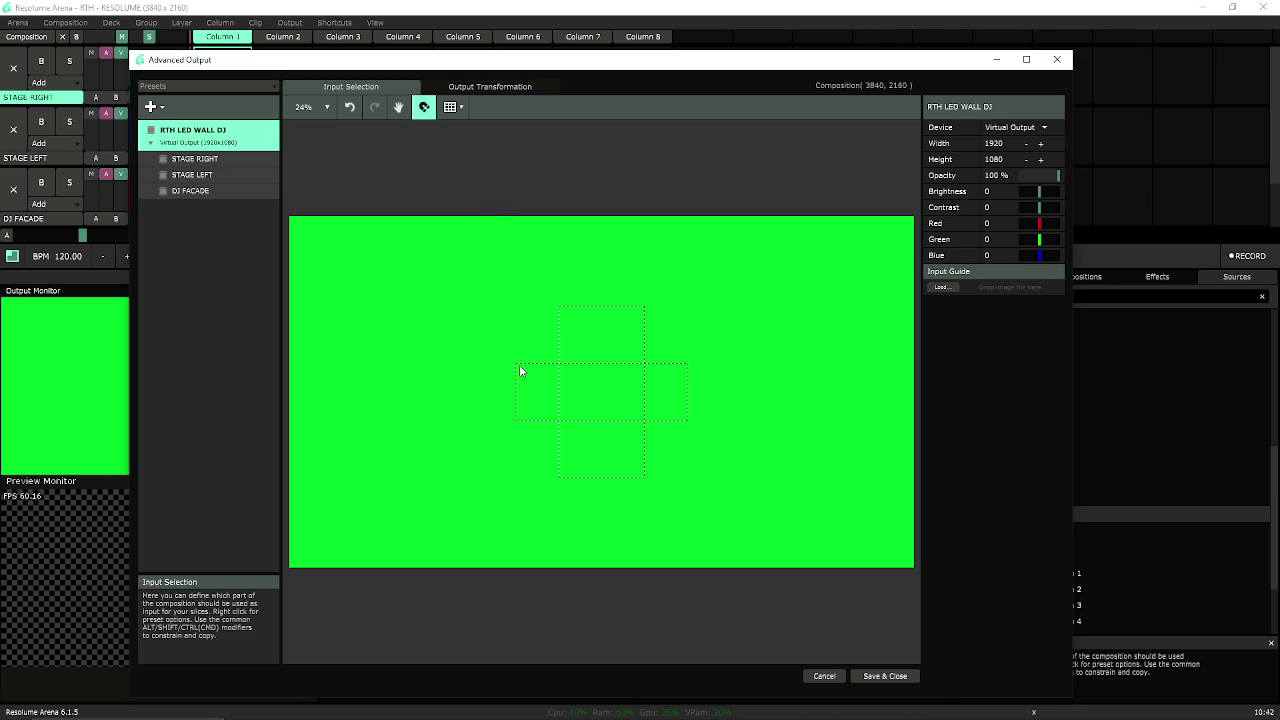
left_click(224, 159)
left_click(225, 190)
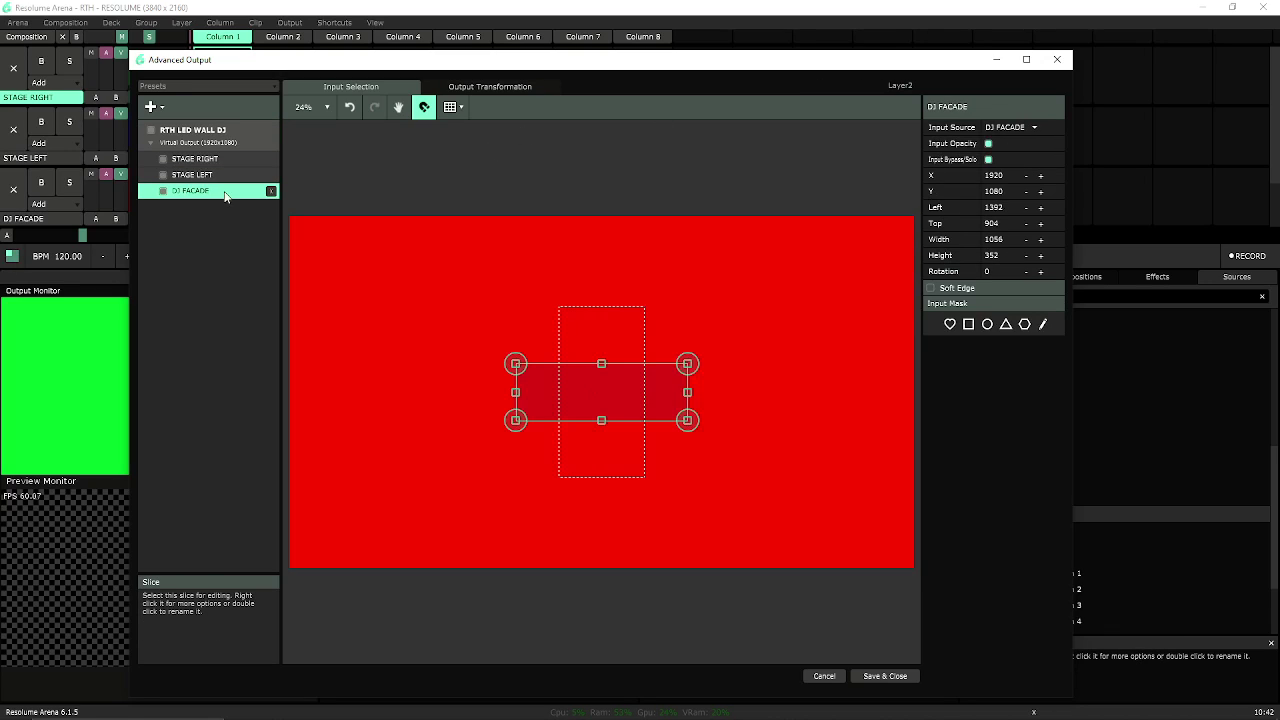
left_click(225, 175)
left_click(222, 160)
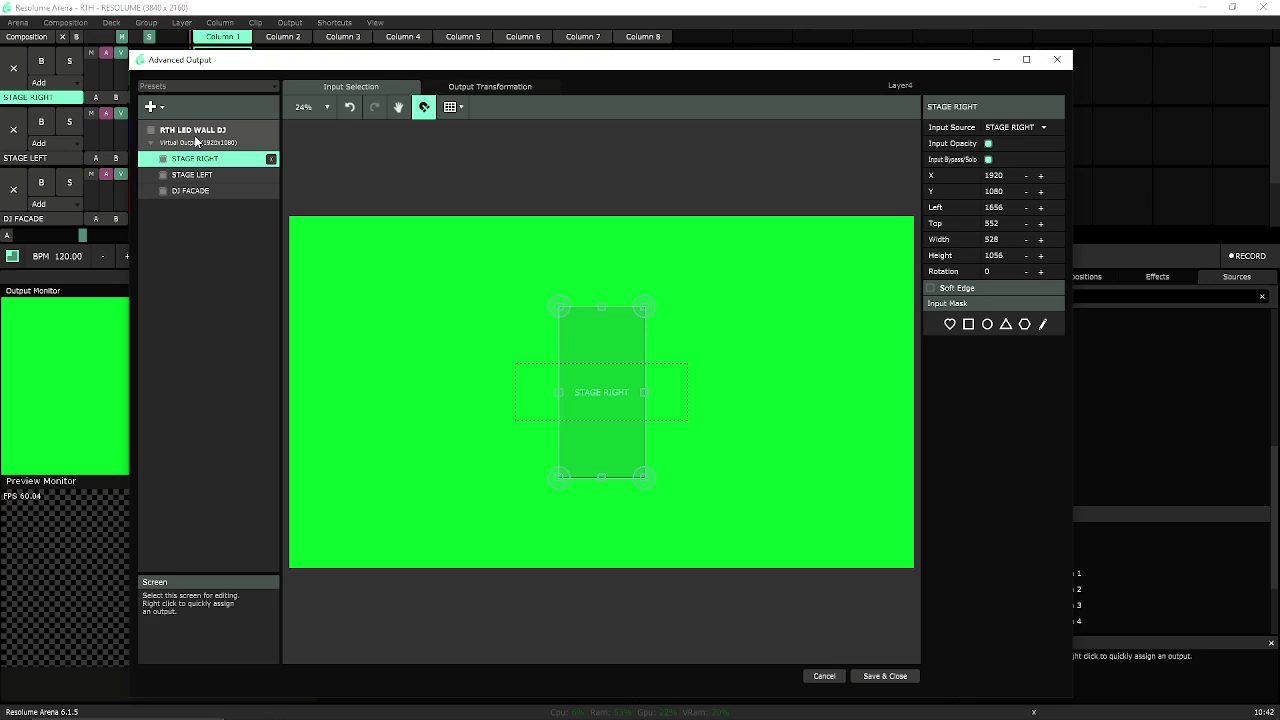
Step: Resize the RTH LED WALL DJ virtual output to 3840x2160, then save and close Advanced Output
left_click(197, 141)
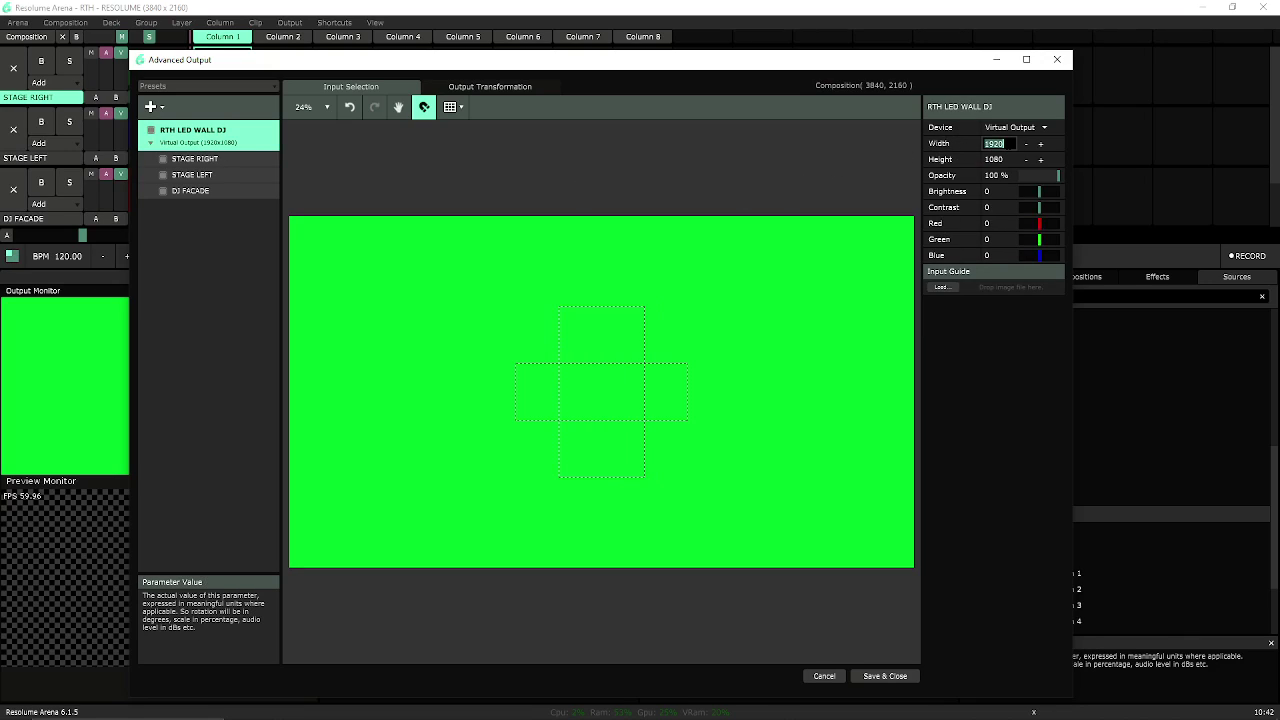
type("3840")
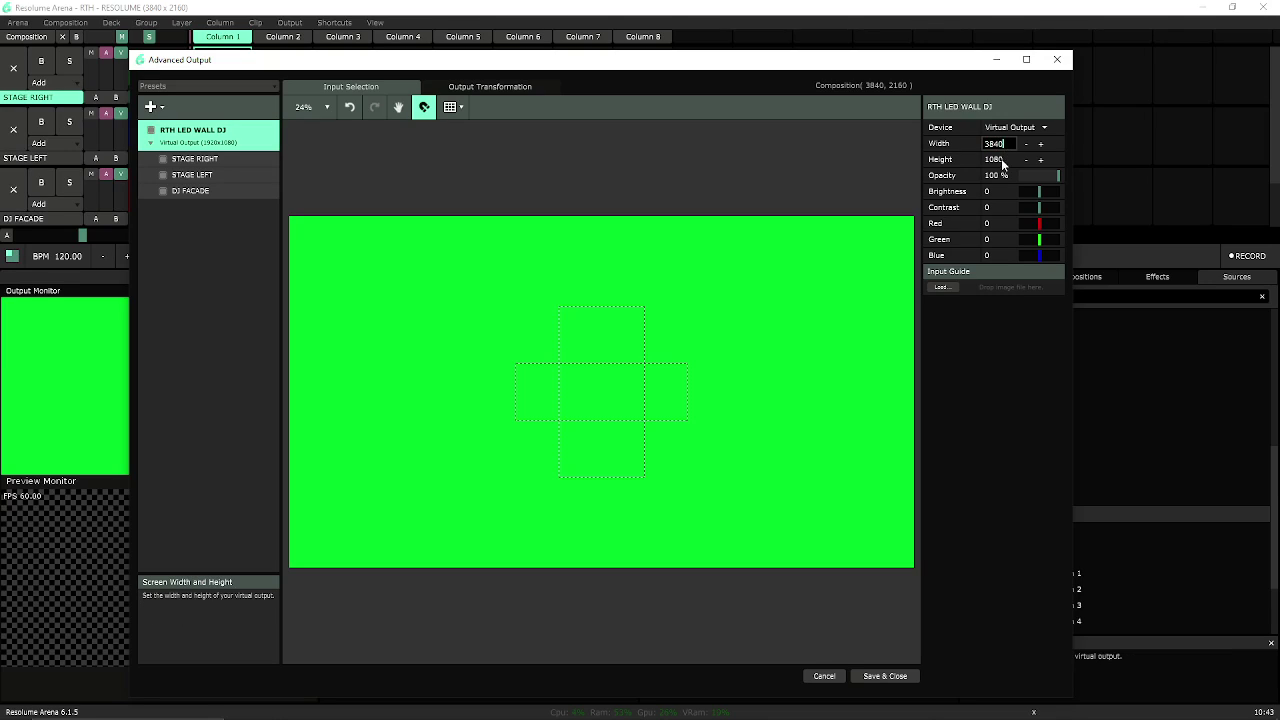
key("Tab")
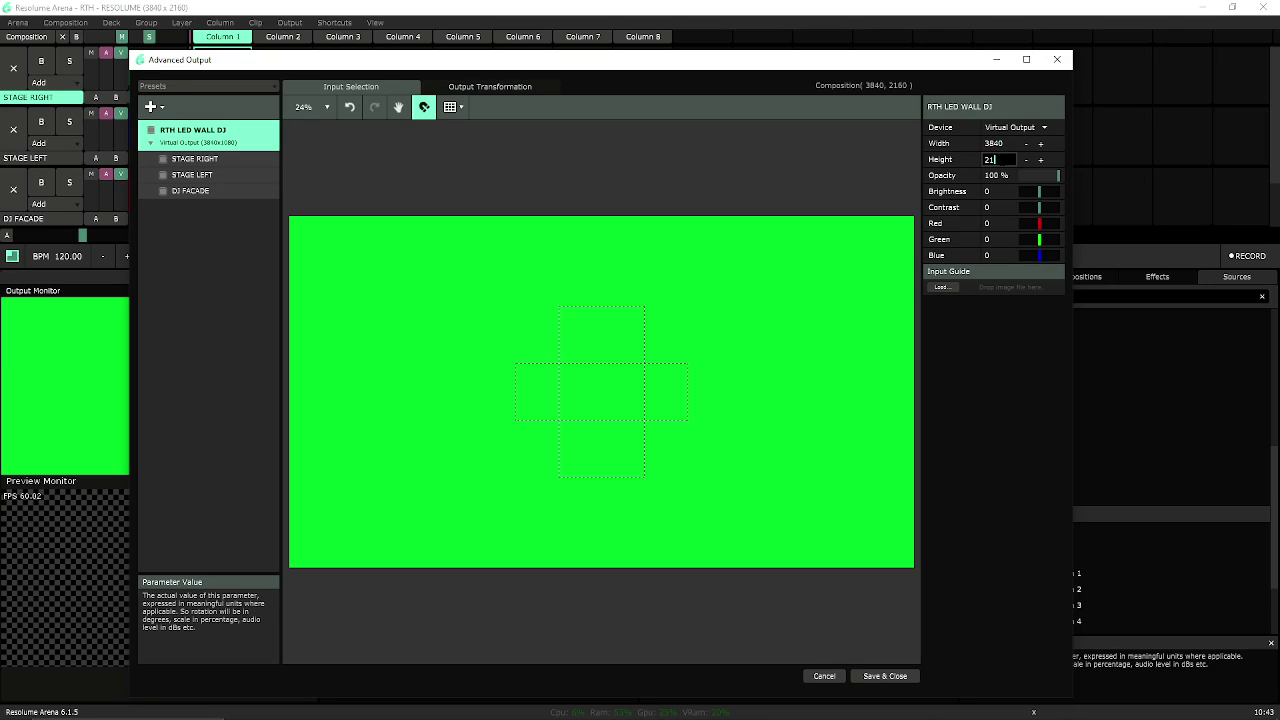
type("2160")
key("Return")
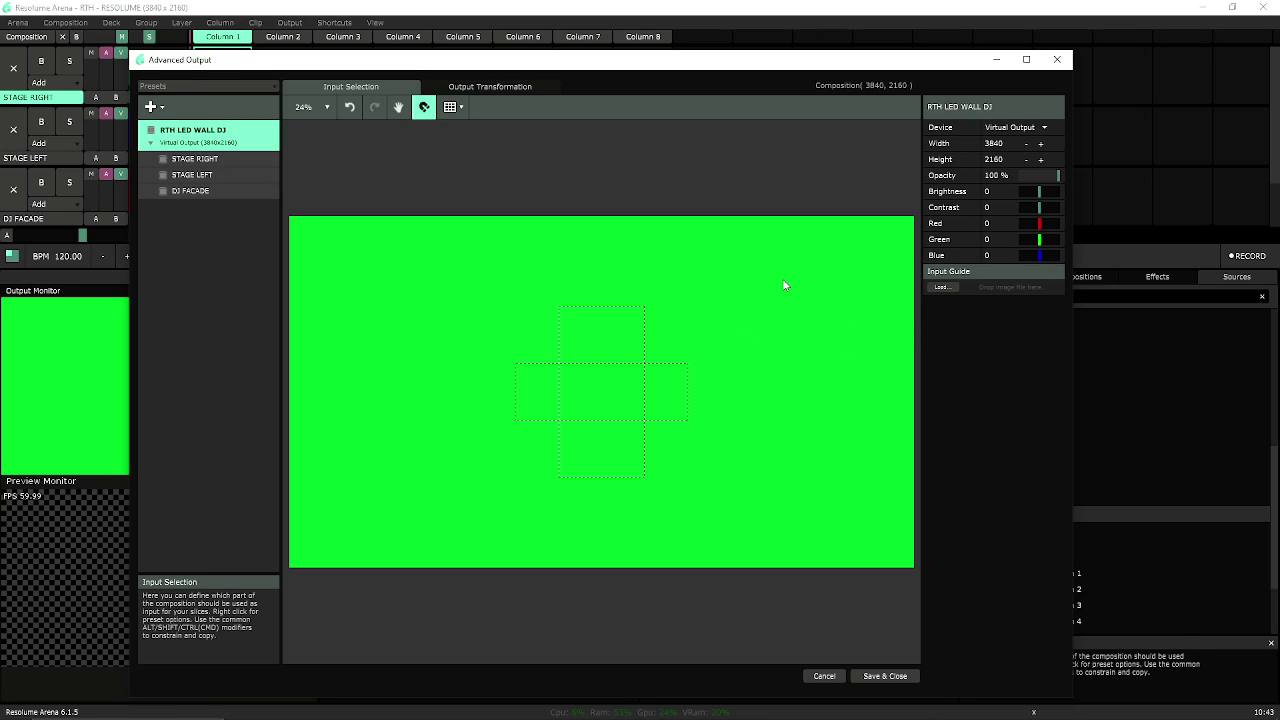
left_click(886, 676)
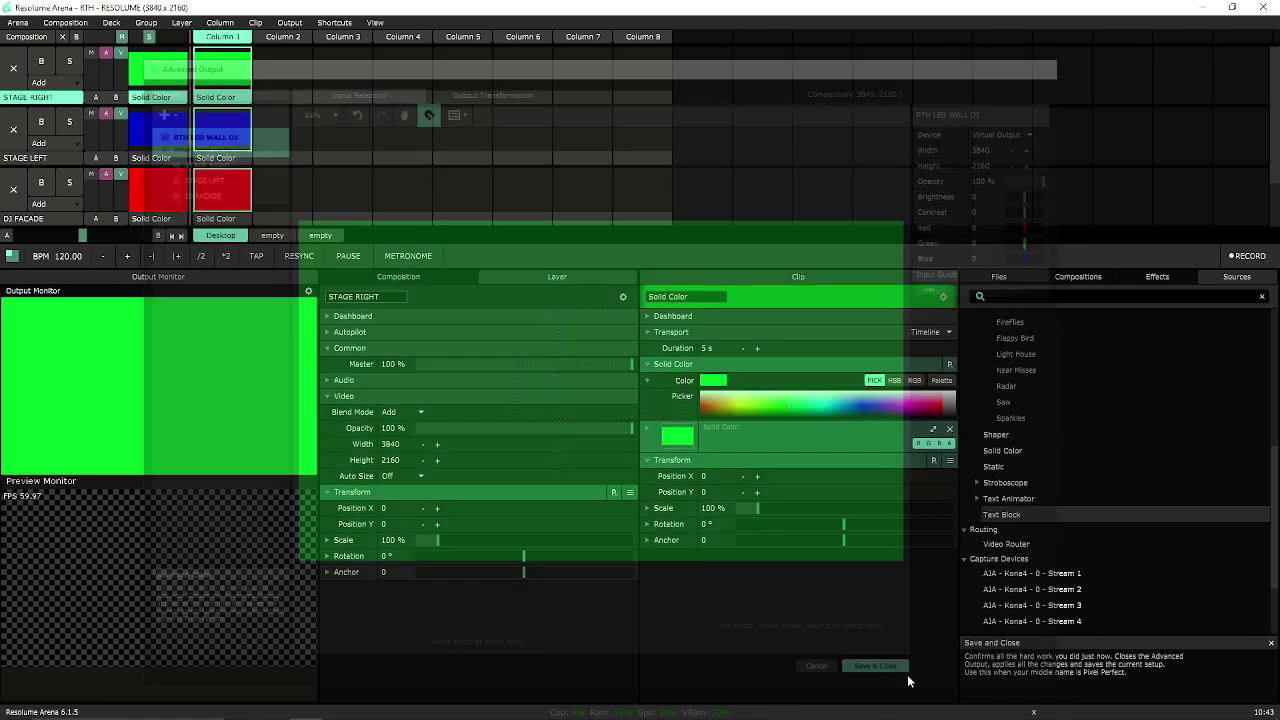